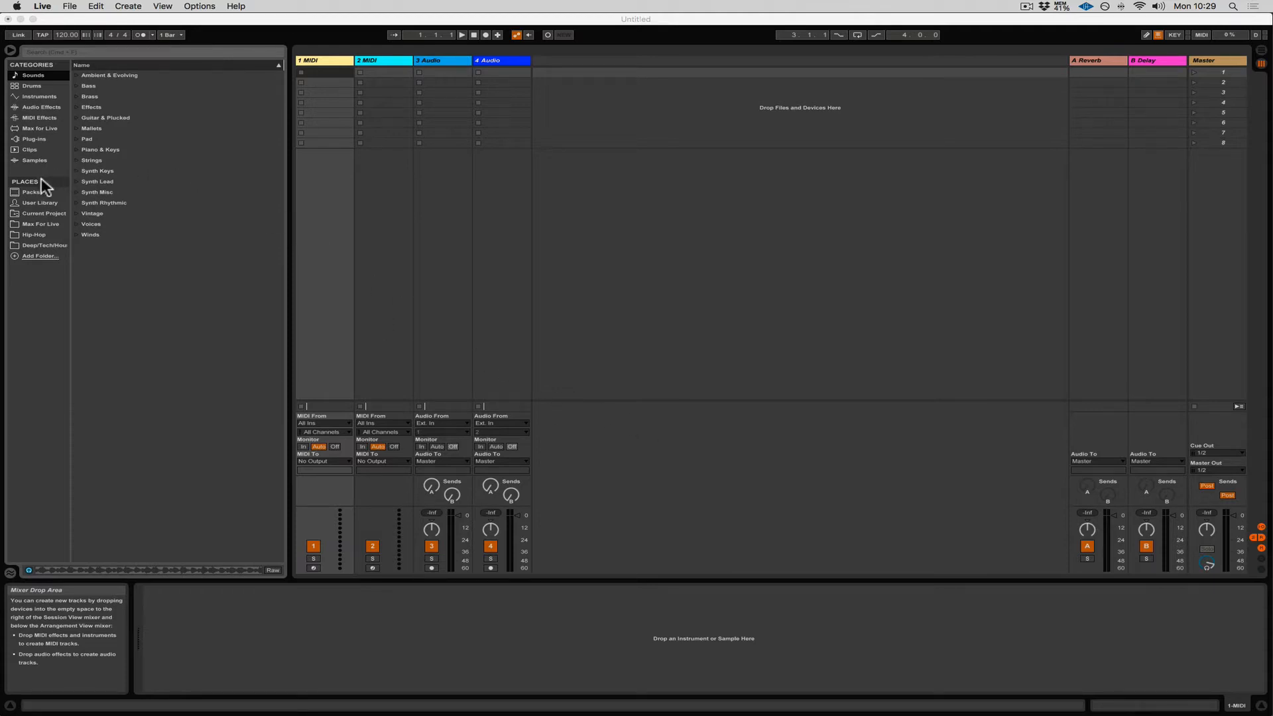
- Add the Audentity folder from Samples to the browser's places, open it and preview one of its loops
left_click(40, 253)
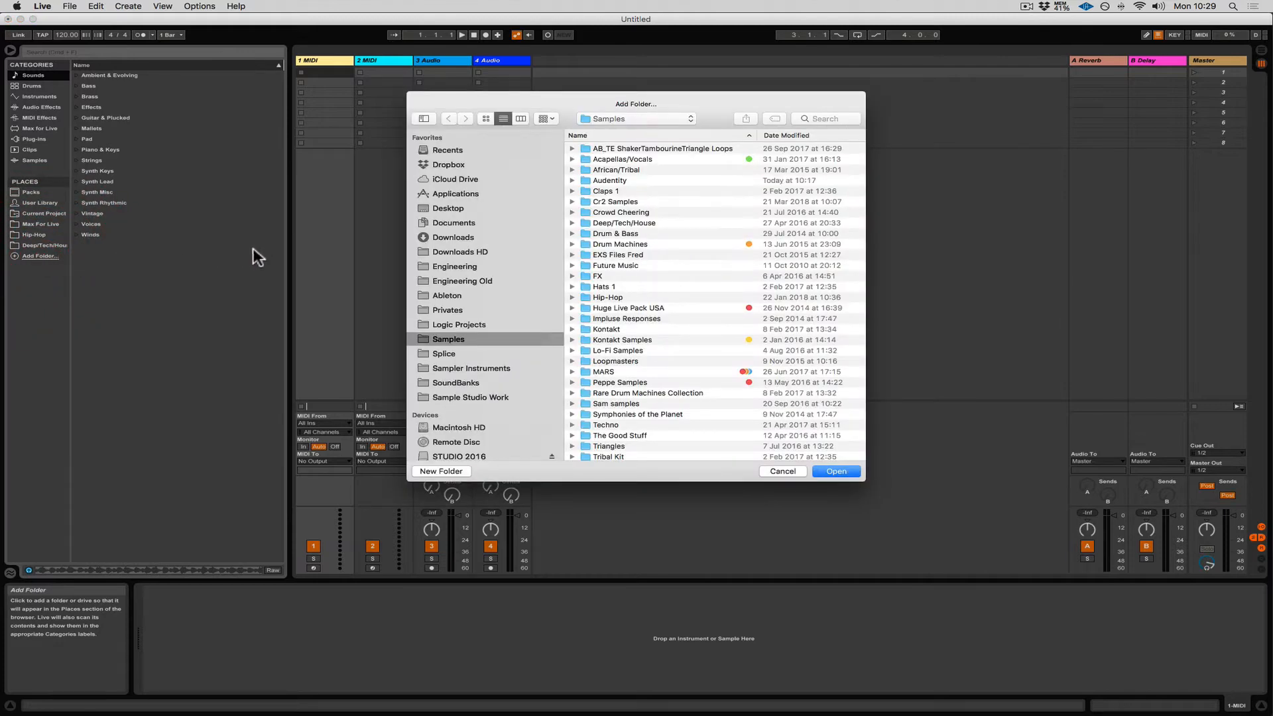
left_click(449, 340)
left_click(608, 179)
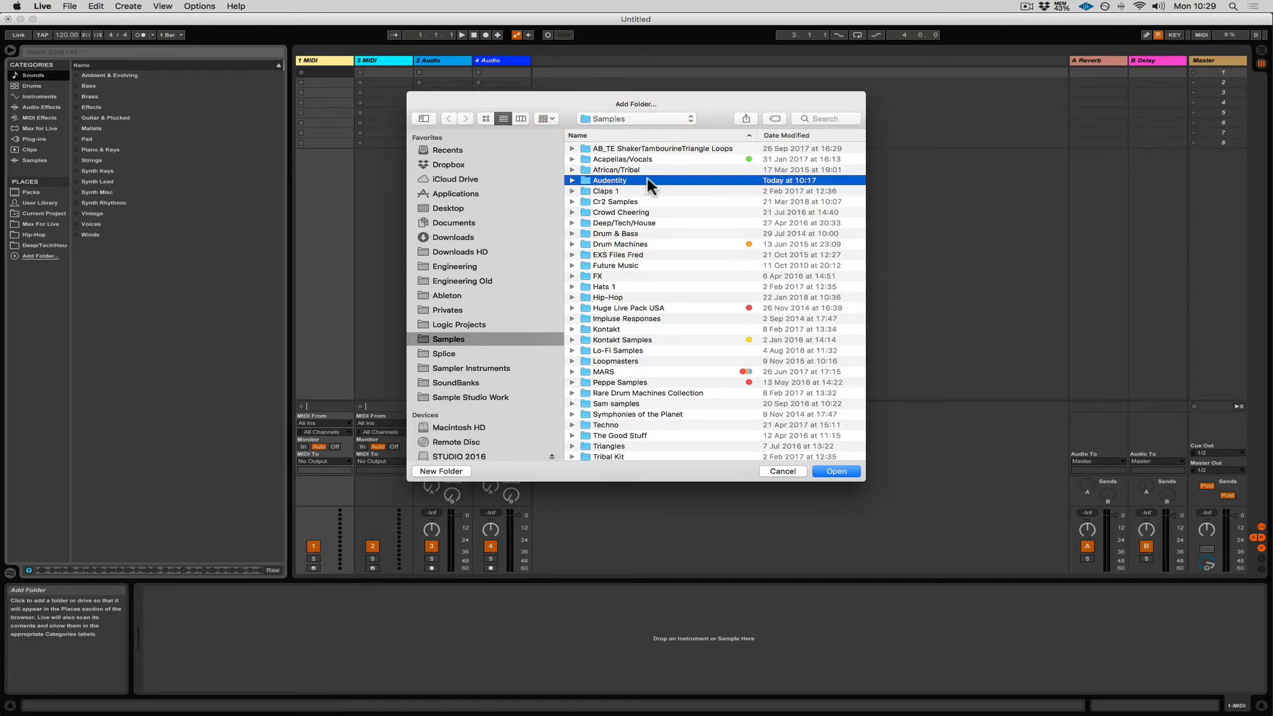
left_click(845, 469)
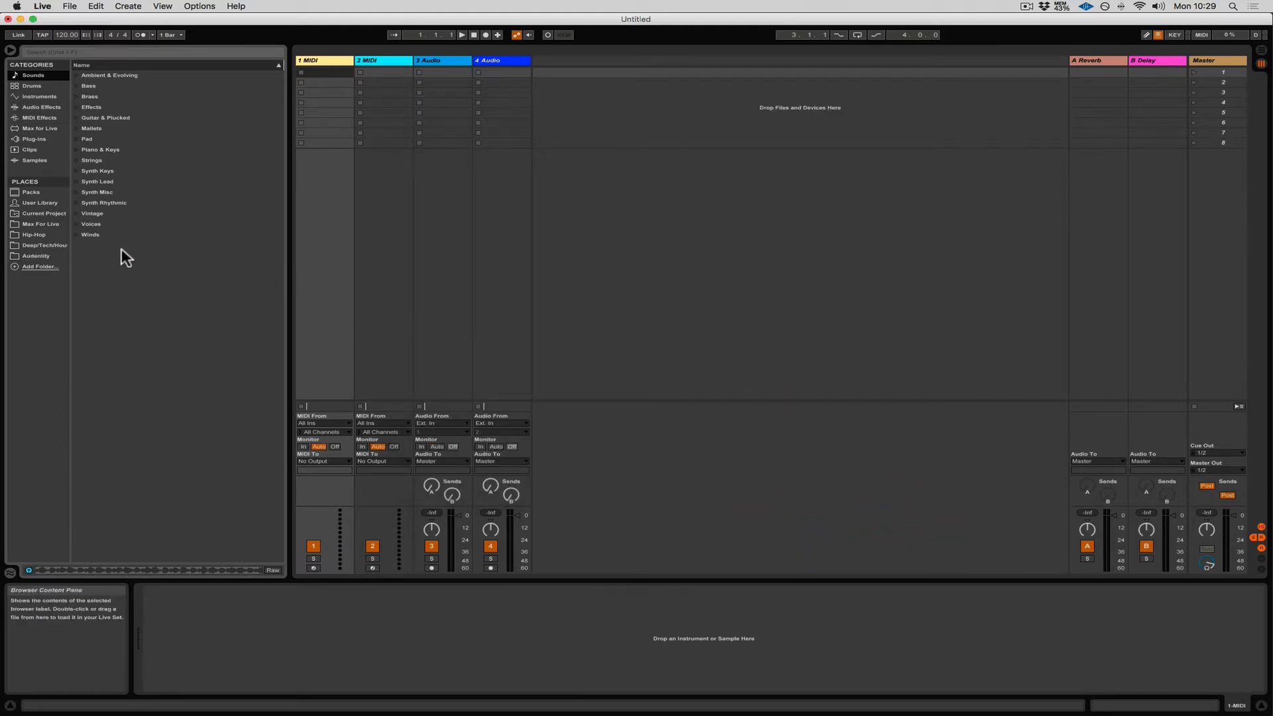
left_click(34, 256)
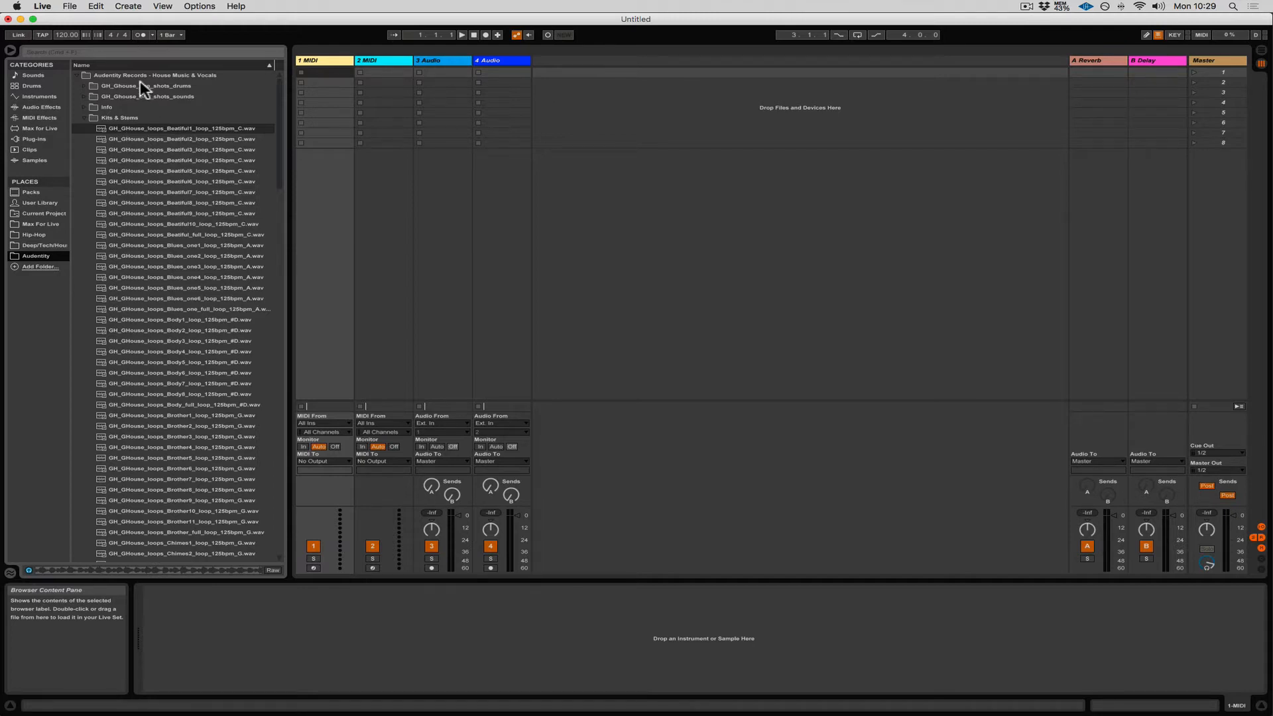
left_click(169, 137)
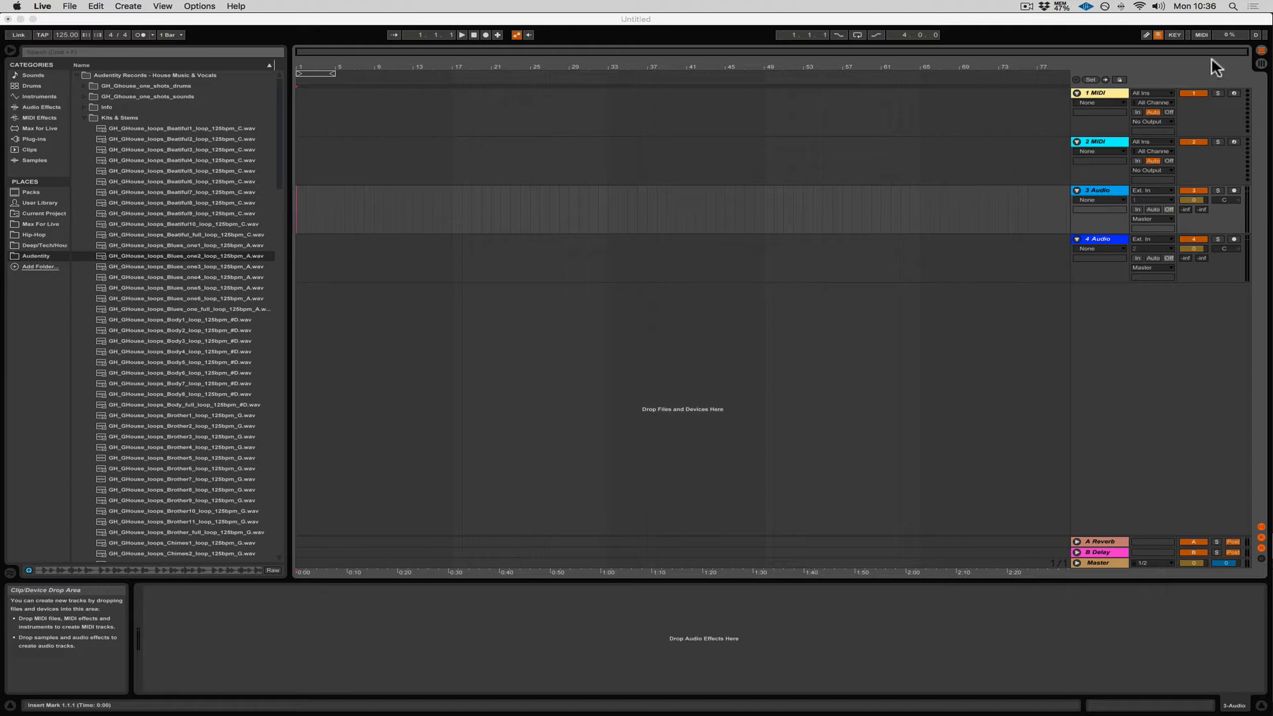
- Switch back and forth between Session View and Arrangement View, ending in Arrangement View
left_click(1260, 63)
left_click(1261, 60)
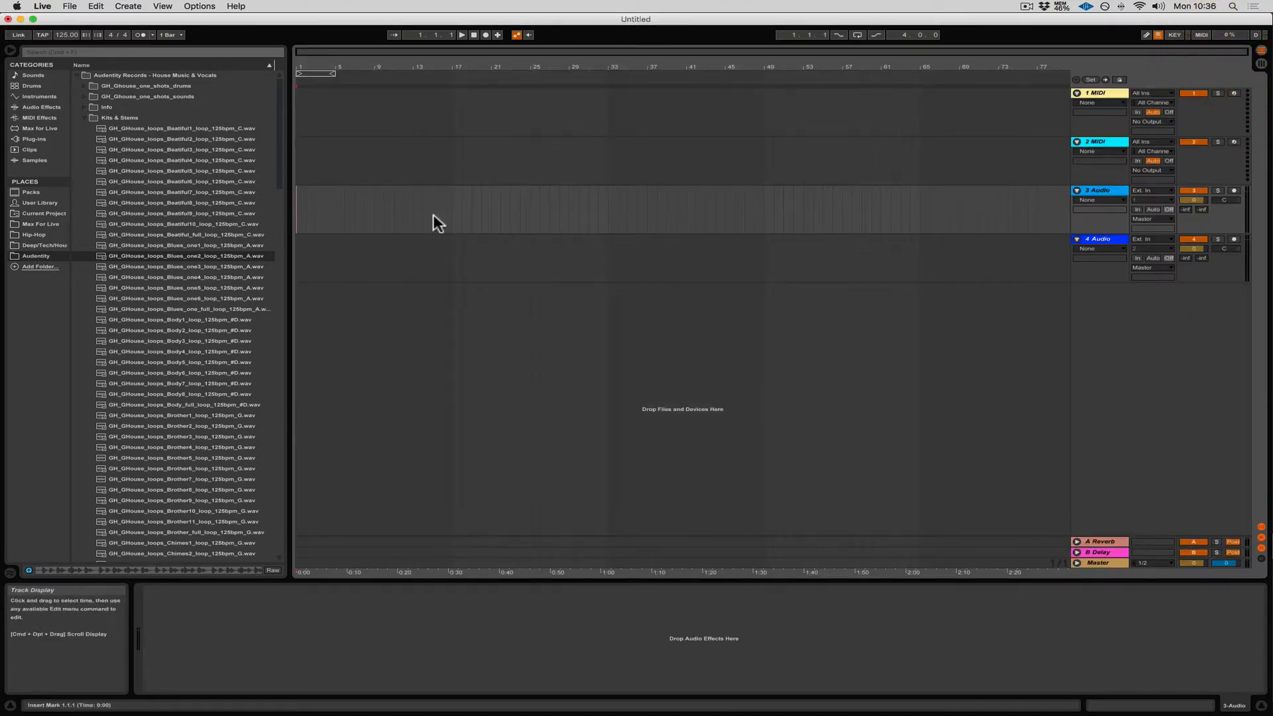
key("Tab")
key("Tab")
- Place the Beatiful10 loop at bar 1 of track 3 Audio and the Blues_one2 loop at bar 1 of track 4 Audio
left_click(246, 241)
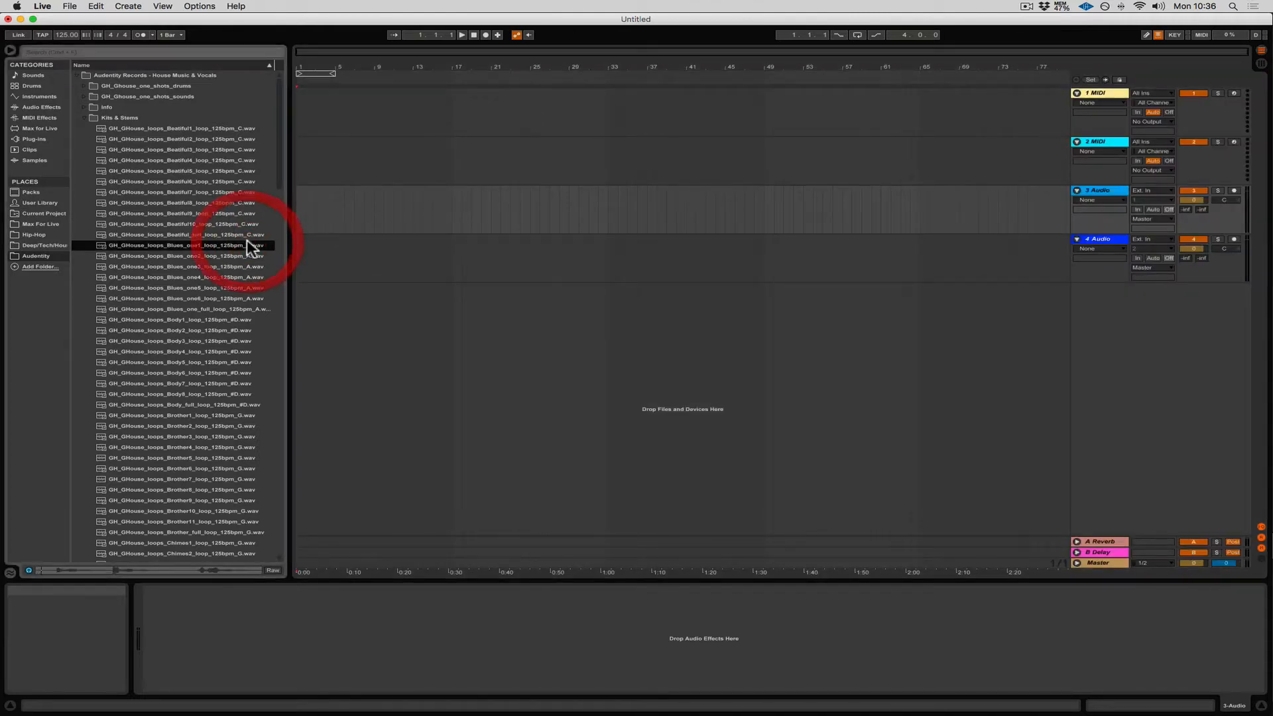
left_click(248, 233)
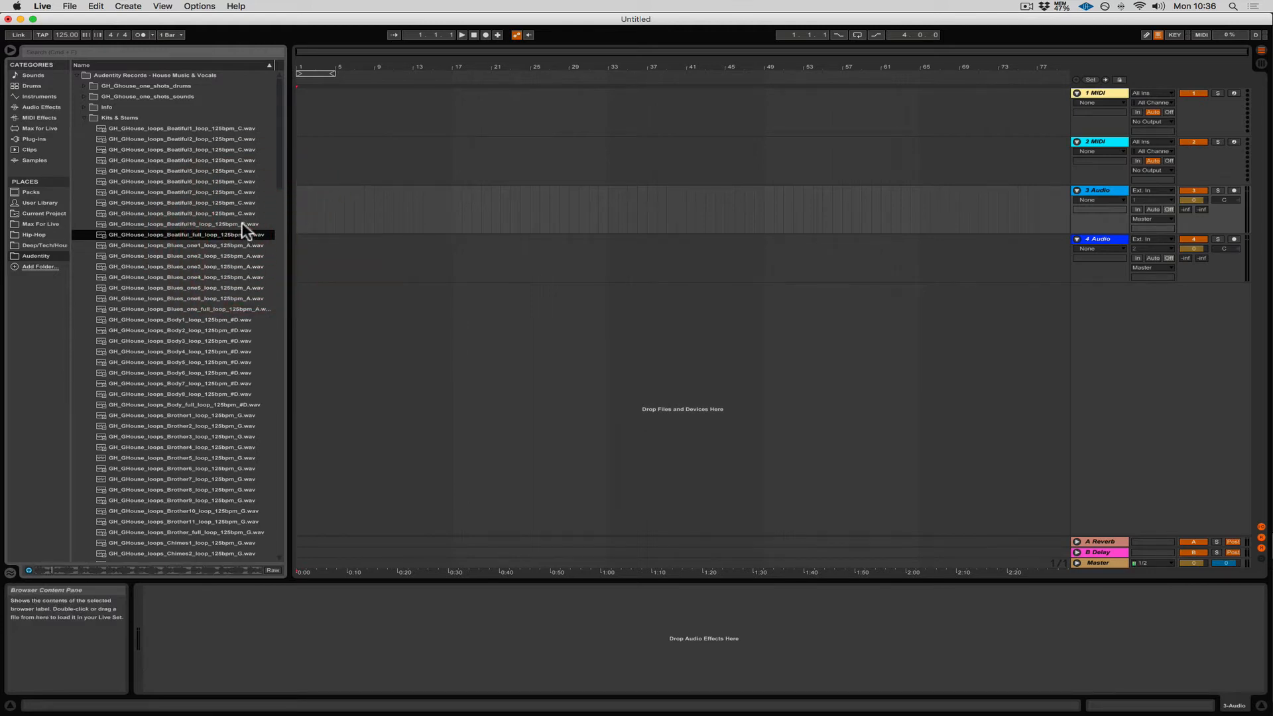
left_click(241, 222)
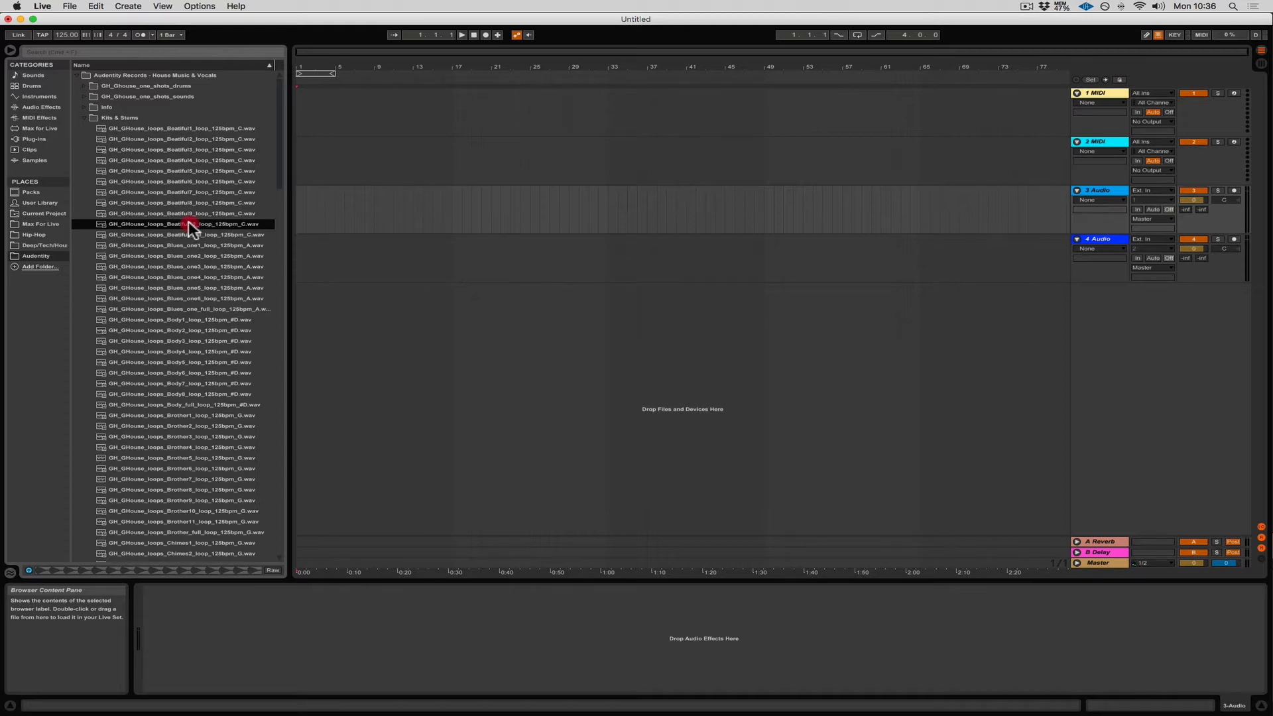
left_click_drag(191, 226, 300, 217)
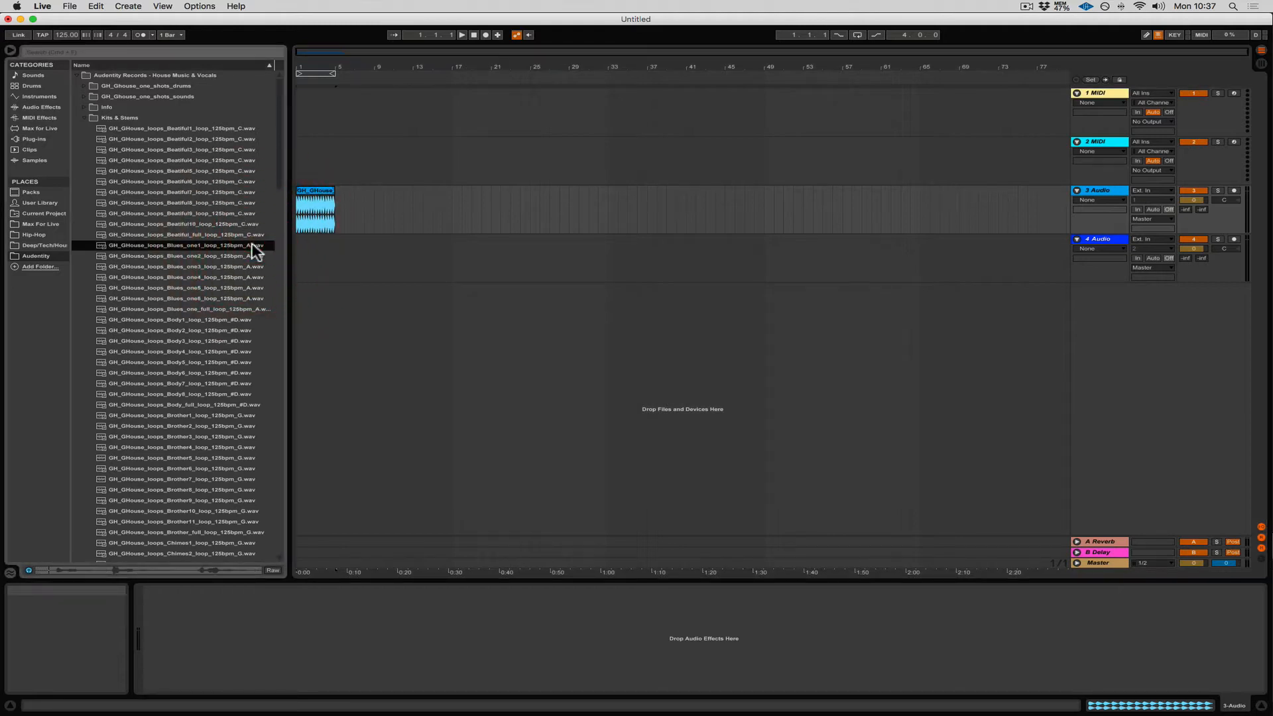
left_click(247, 256)
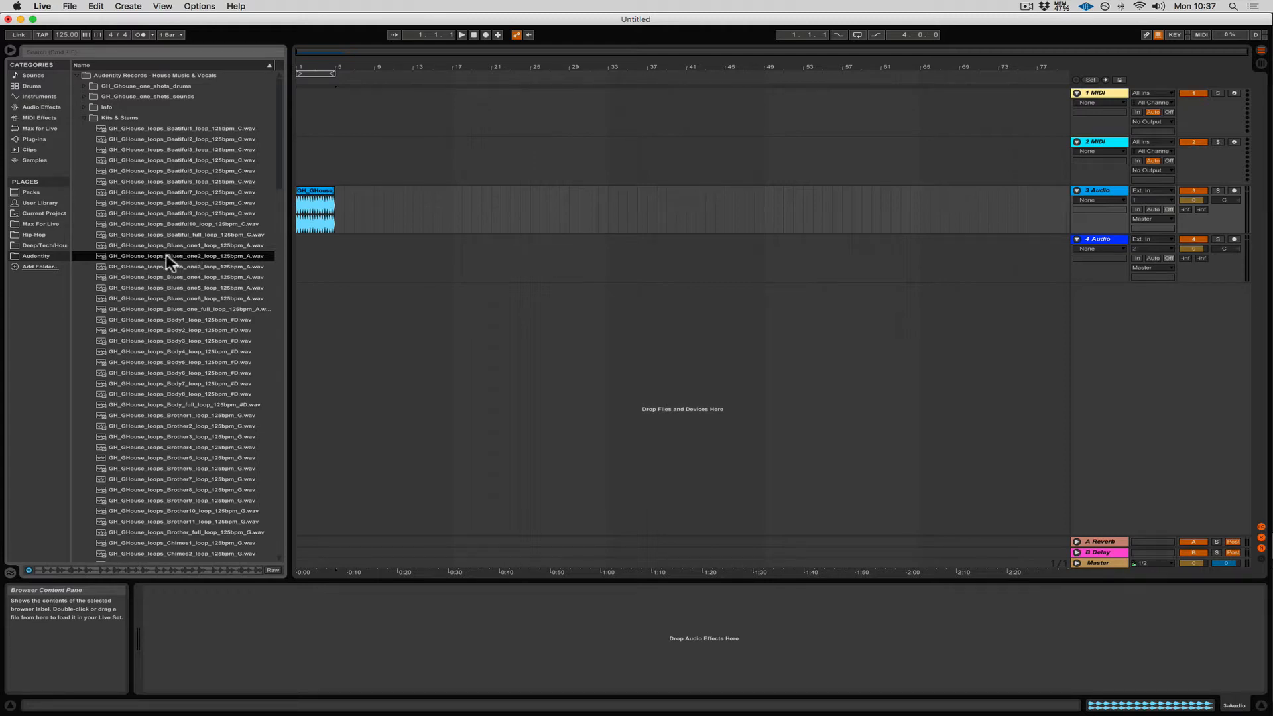
left_click_drag(166, 255, 297, 254)
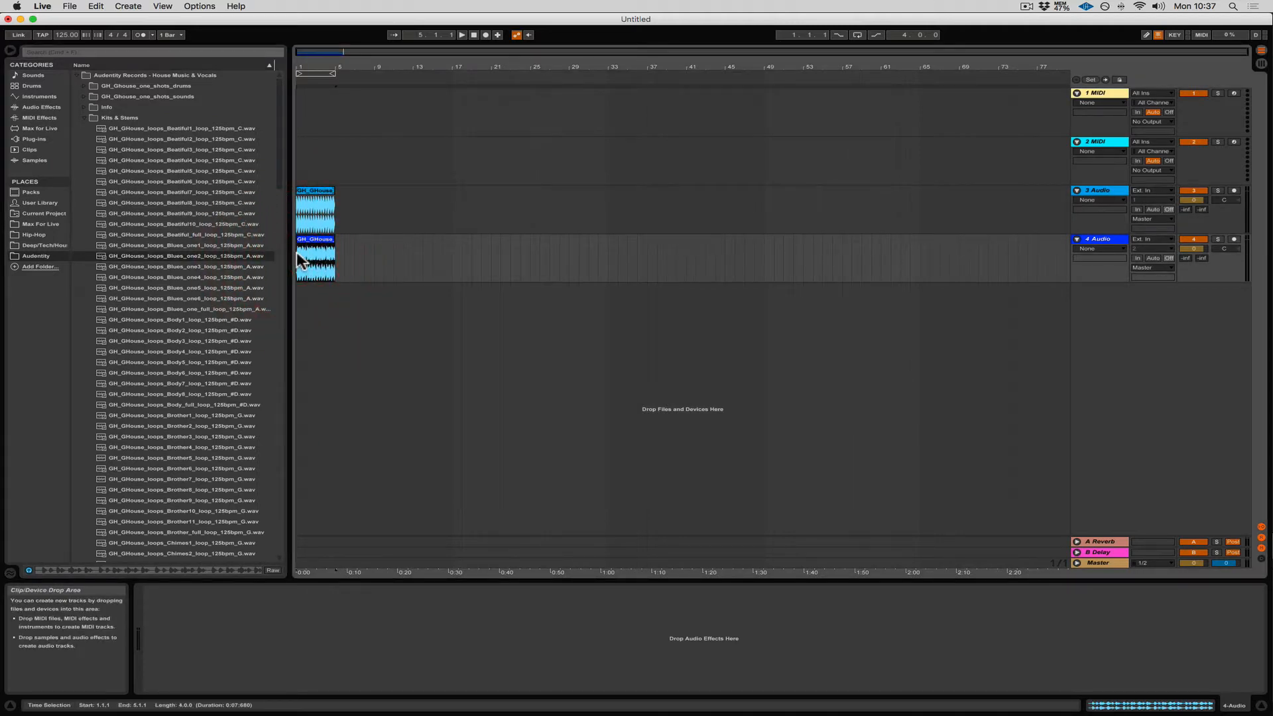
- Audition the remaining Blues_one loops and the Body loops up to Body4 in the Audentity folder
left_click(149, 265)
left_click(171, 279)
left_click(178, 284)
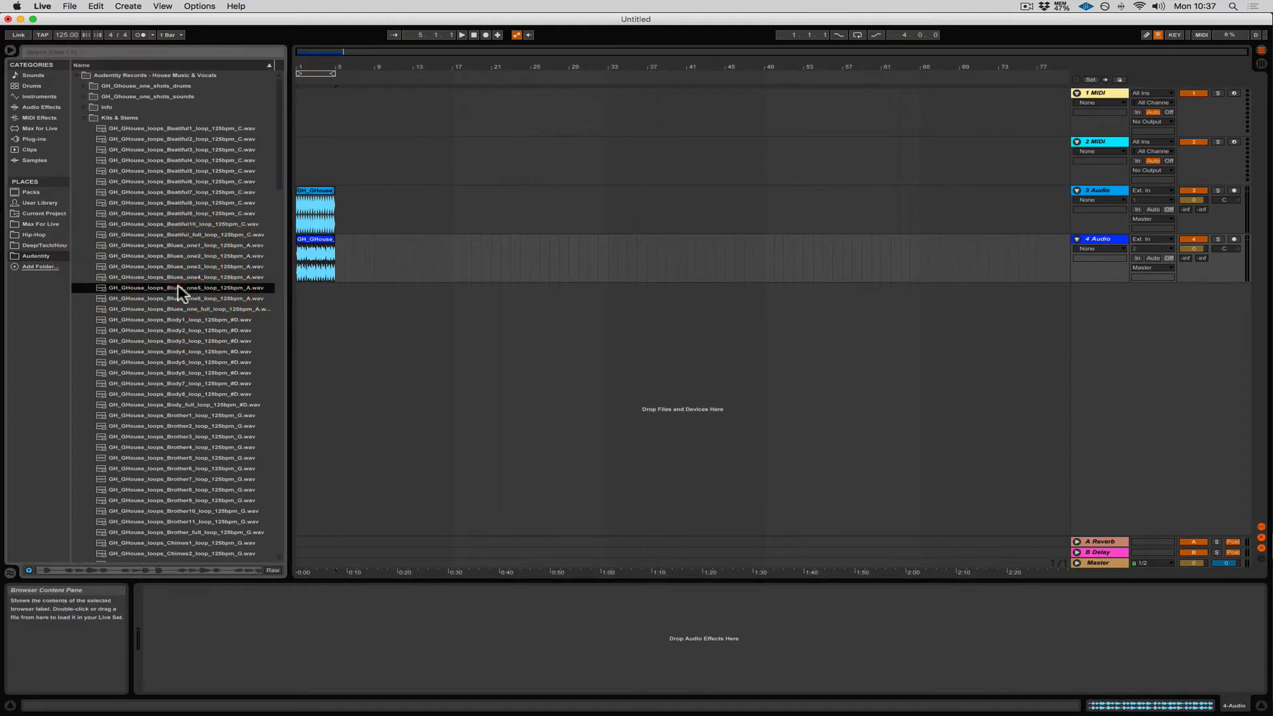
left_click(185, 298)
left_click(190, 308)
left_click(193, 321)
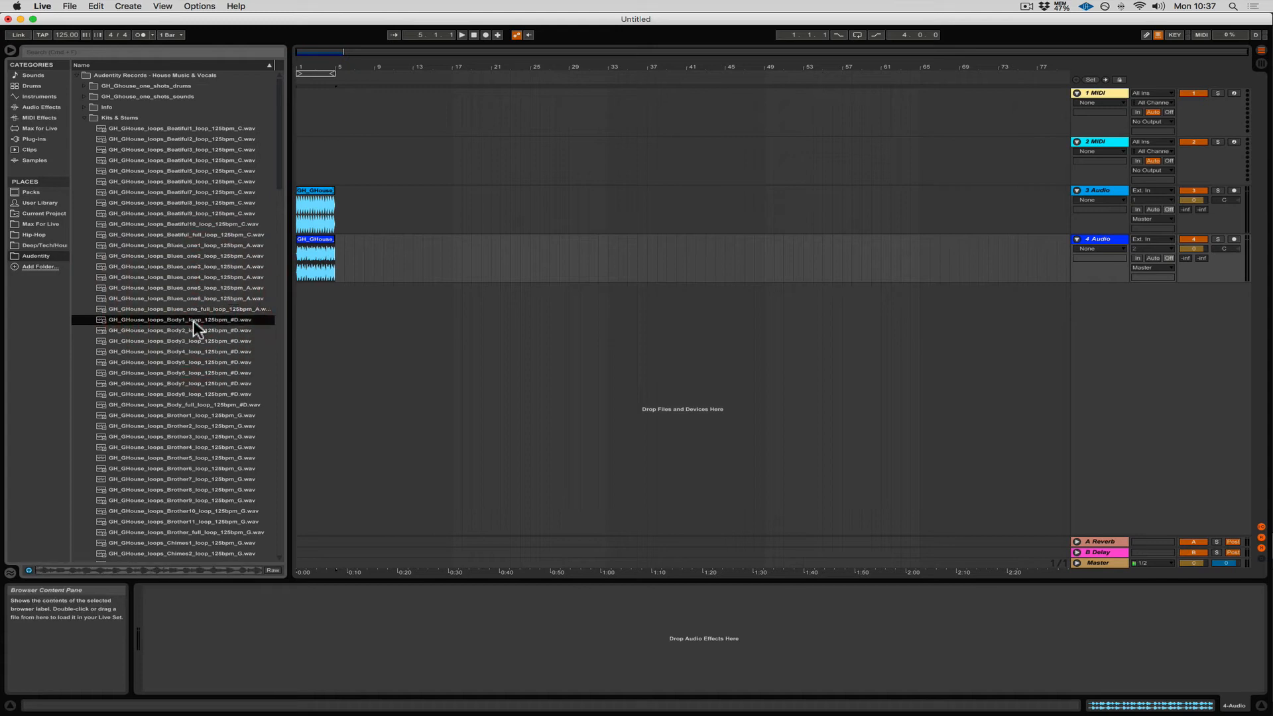
left_click(196, 331)
left_click(198, 340)
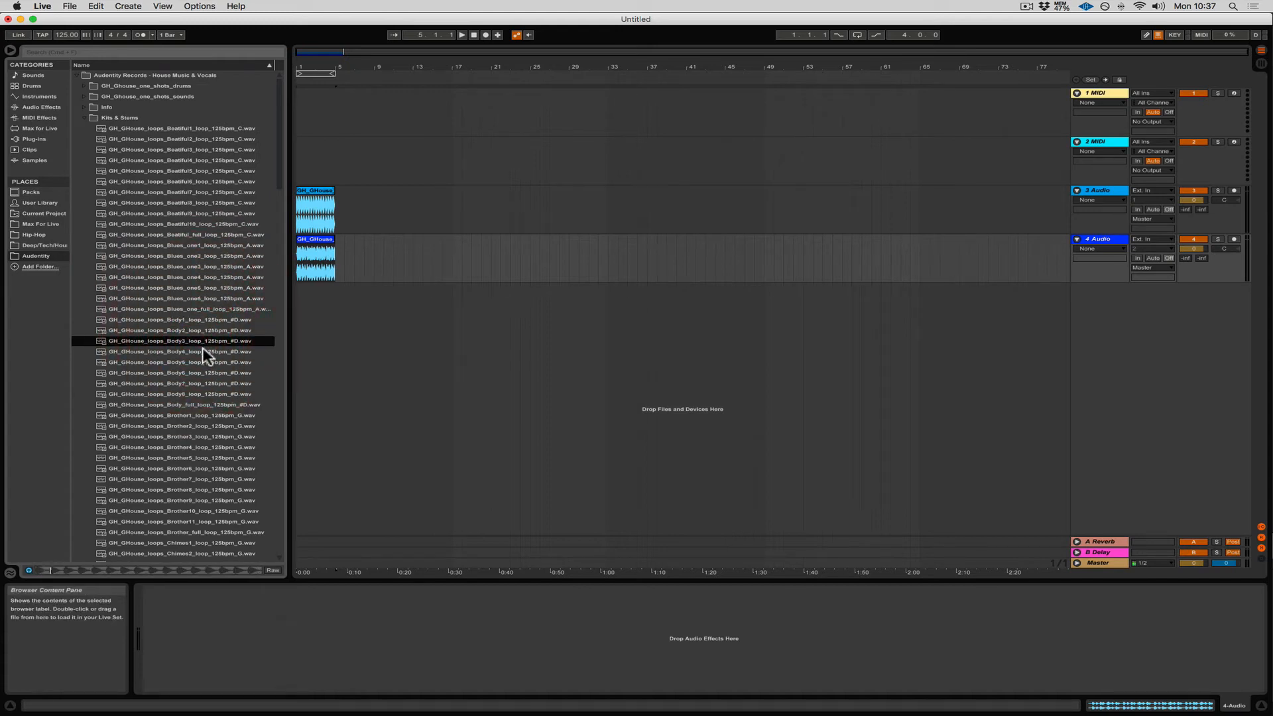
left_click(203, 351)
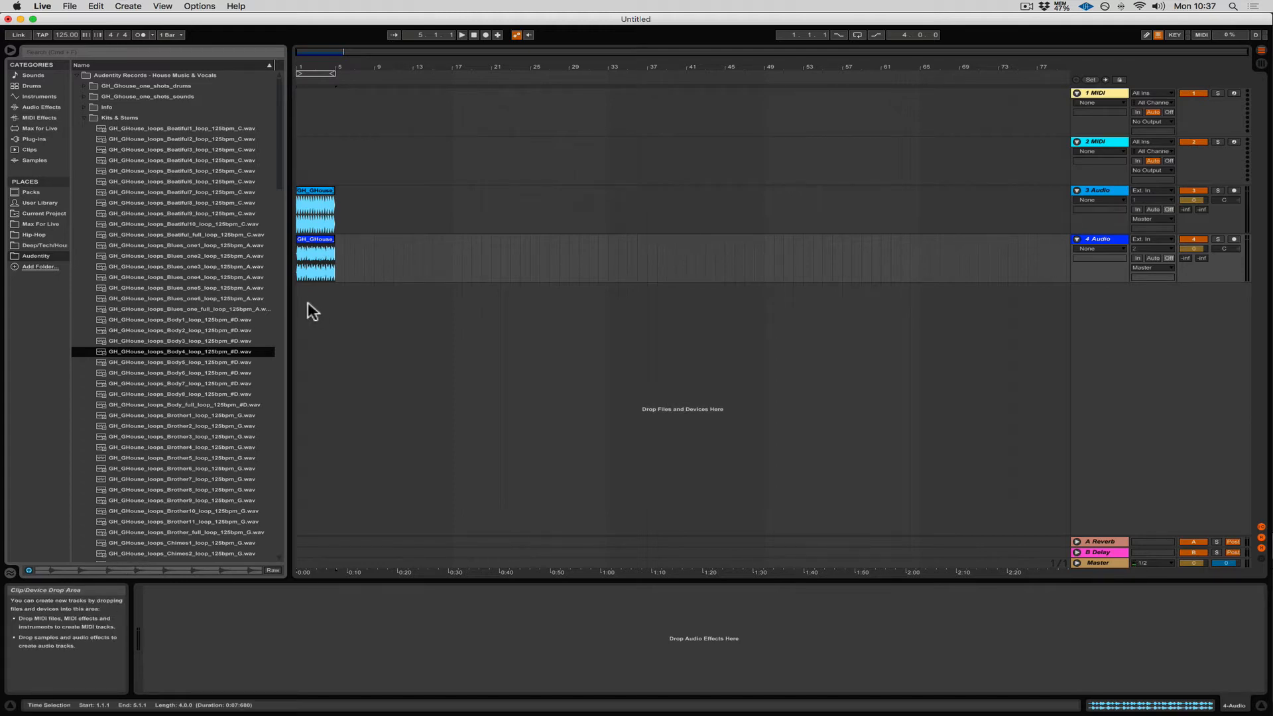
- Insert an audio track below track 4 Audio and place the Body4 loop at its bar 1
left_click(1096, 313)
right_click(1095, 312)
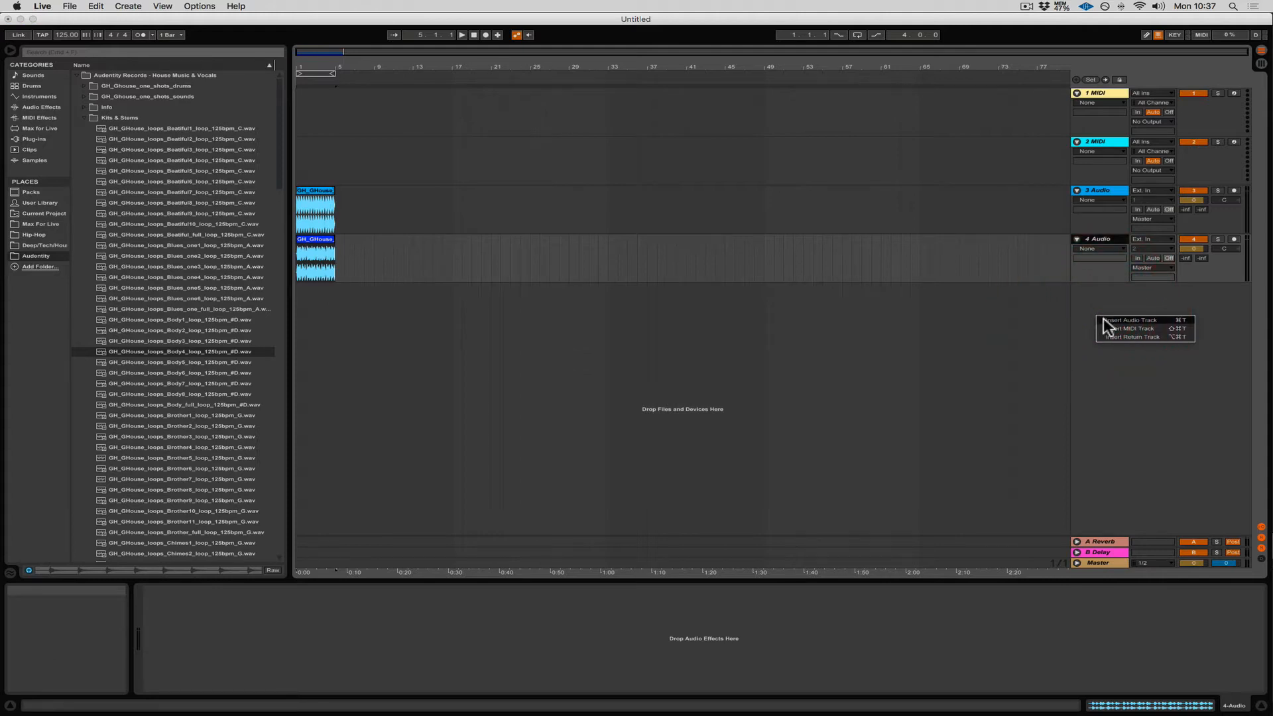
left_click(1127, 320)
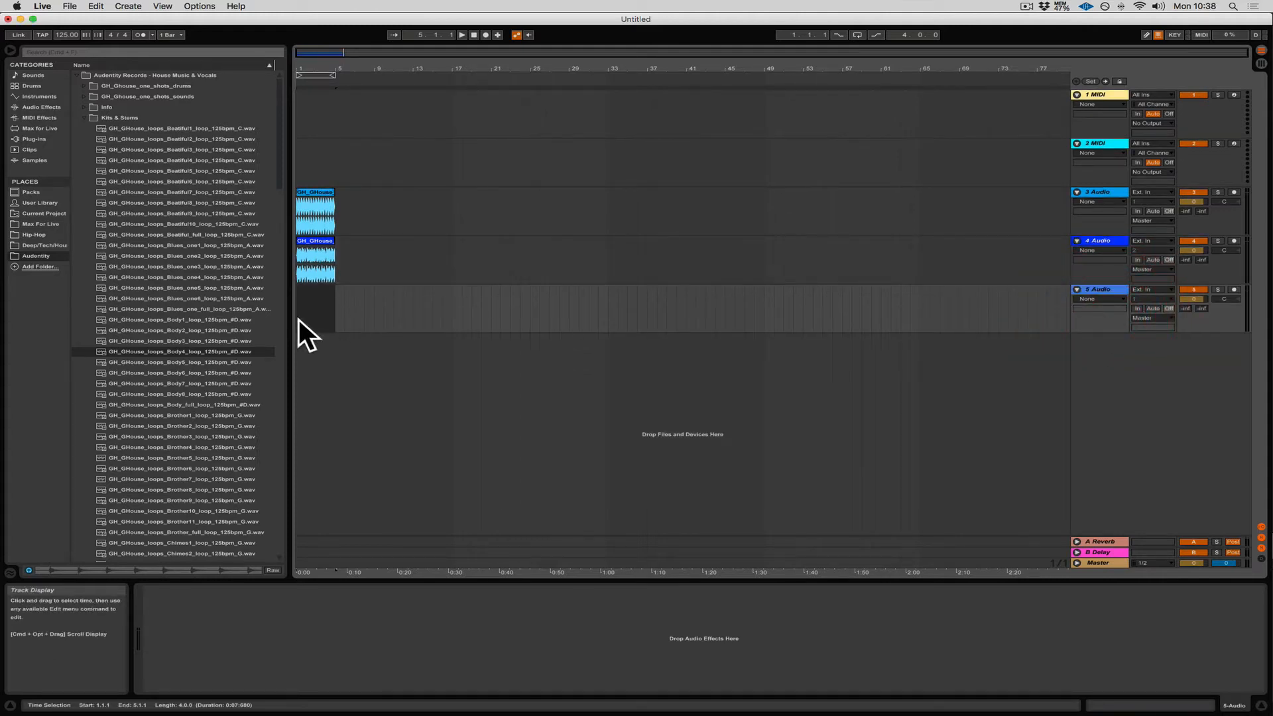
left_click_drag(142, 351, 297, 317)
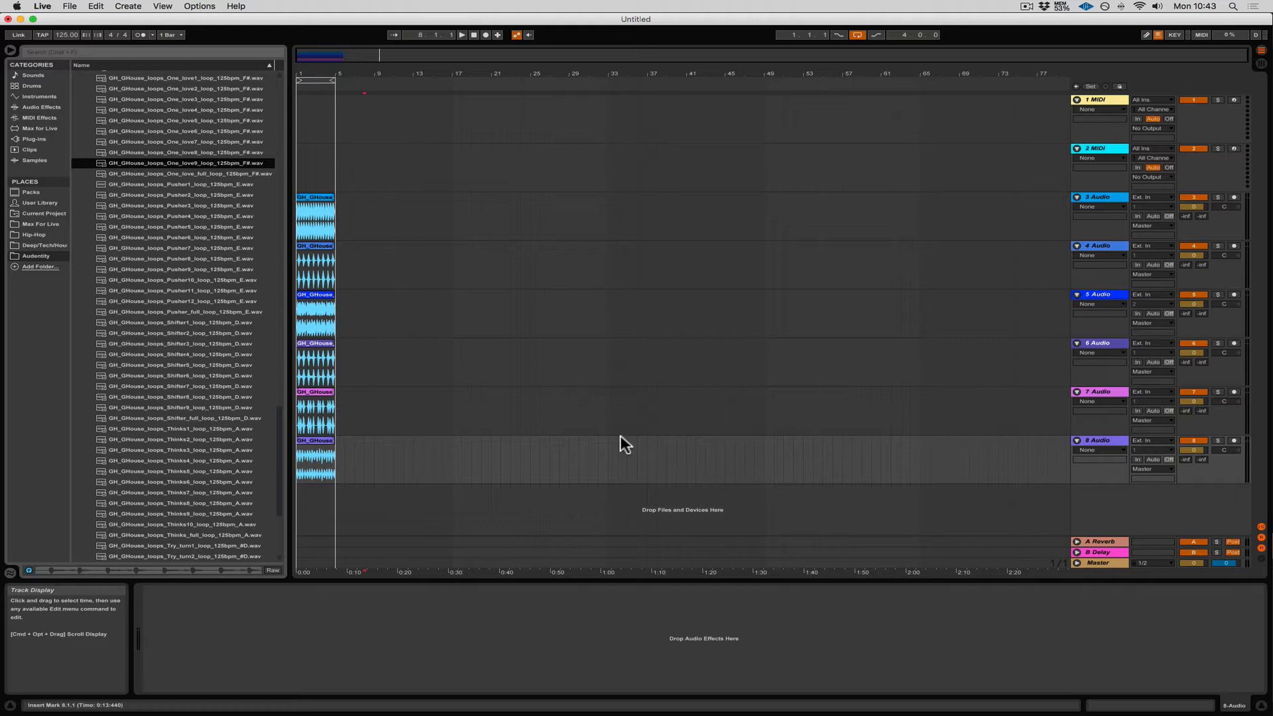
- Browse the loop list and search the Audentity folder for "_A.wav" to find loops in the key of A
scroll(144, 390, "down", 4)
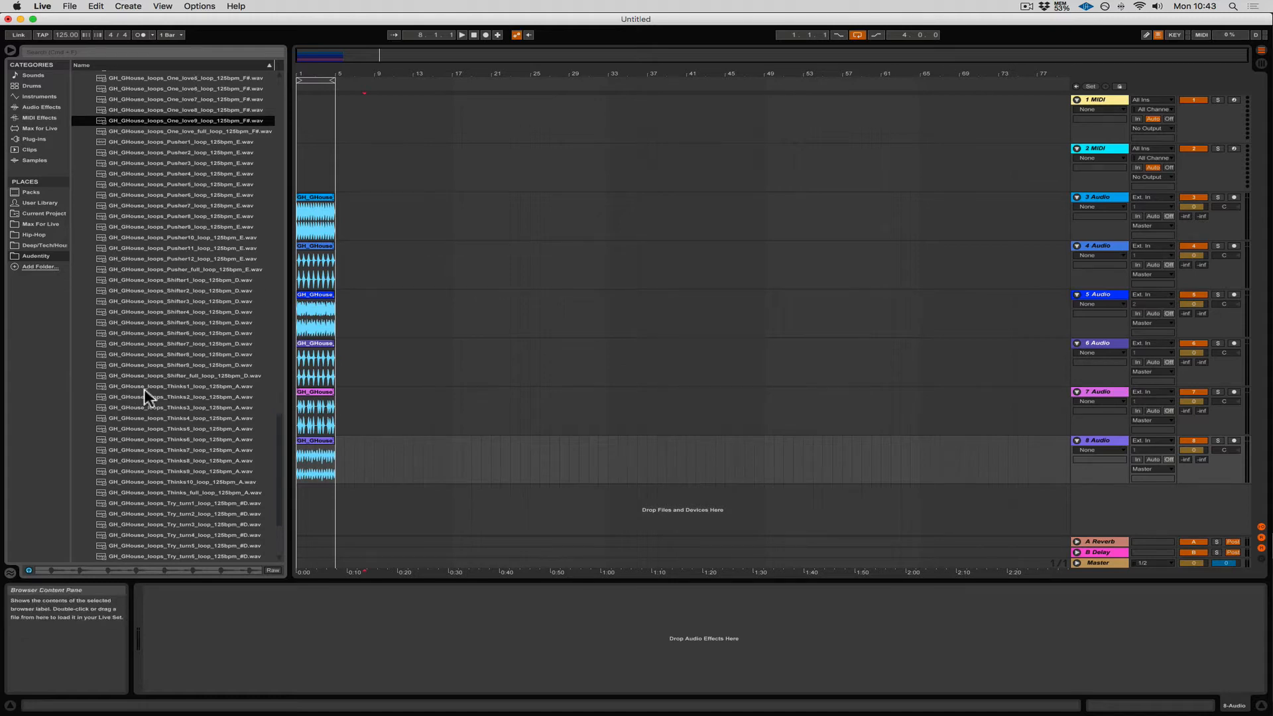
scroll(144, 390, "down", 4)
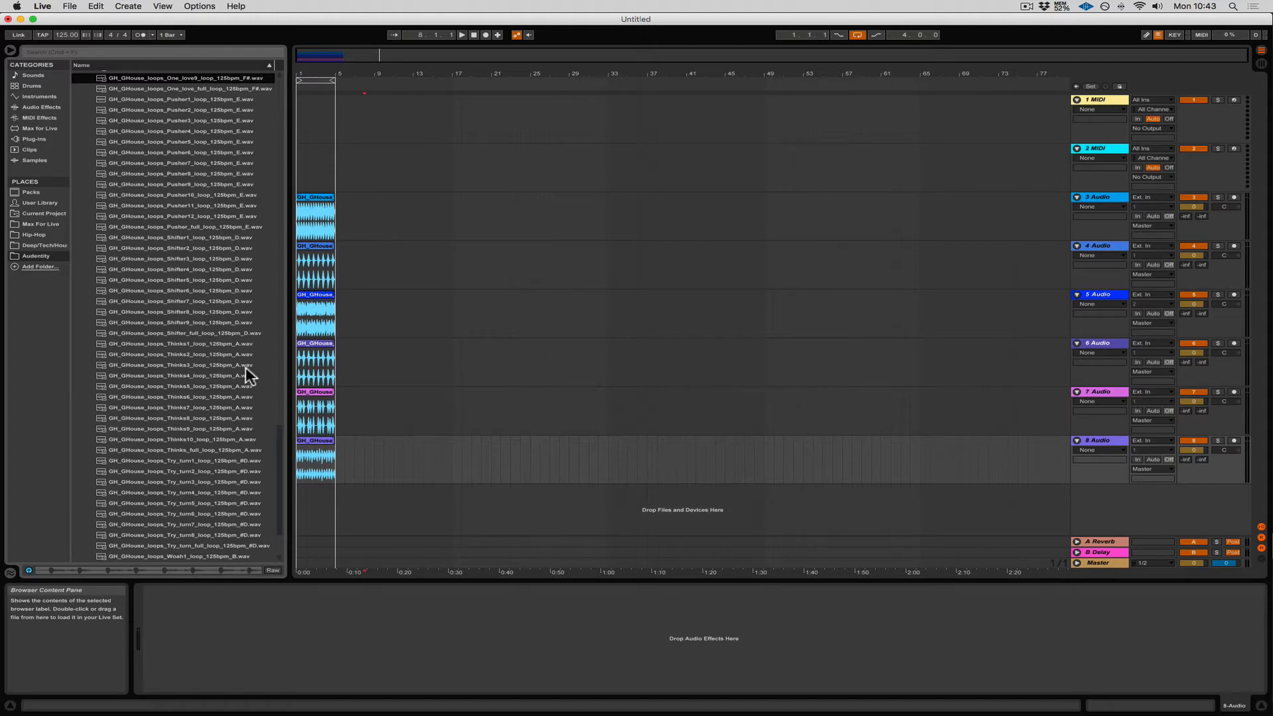
scroll(246, 369, "up", 6)
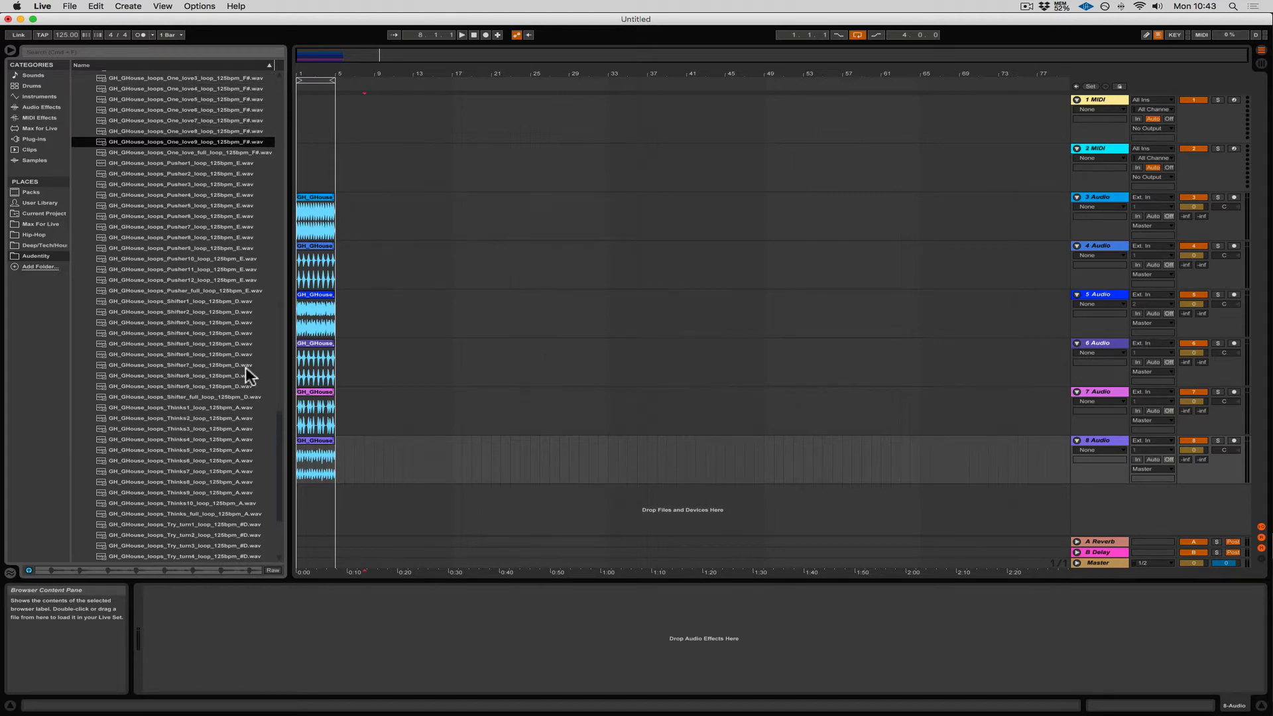
scroll(246, 369, "up", 6)
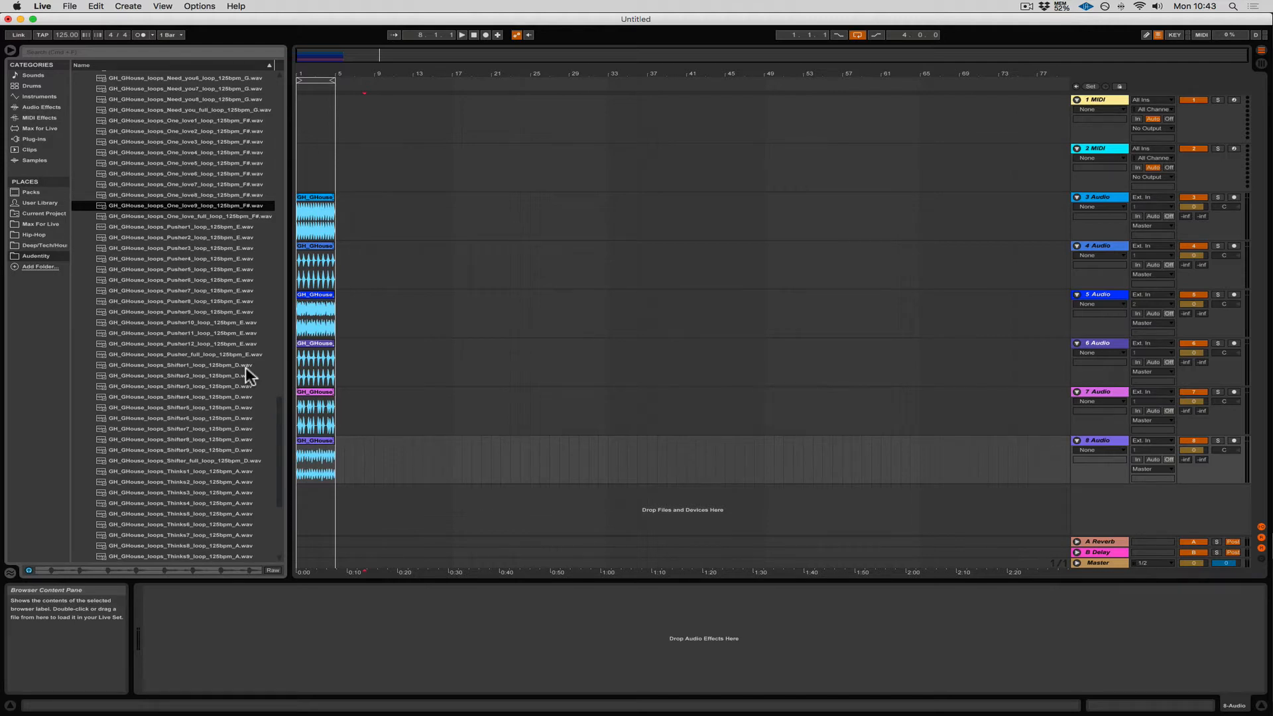
left_click(53, 51)
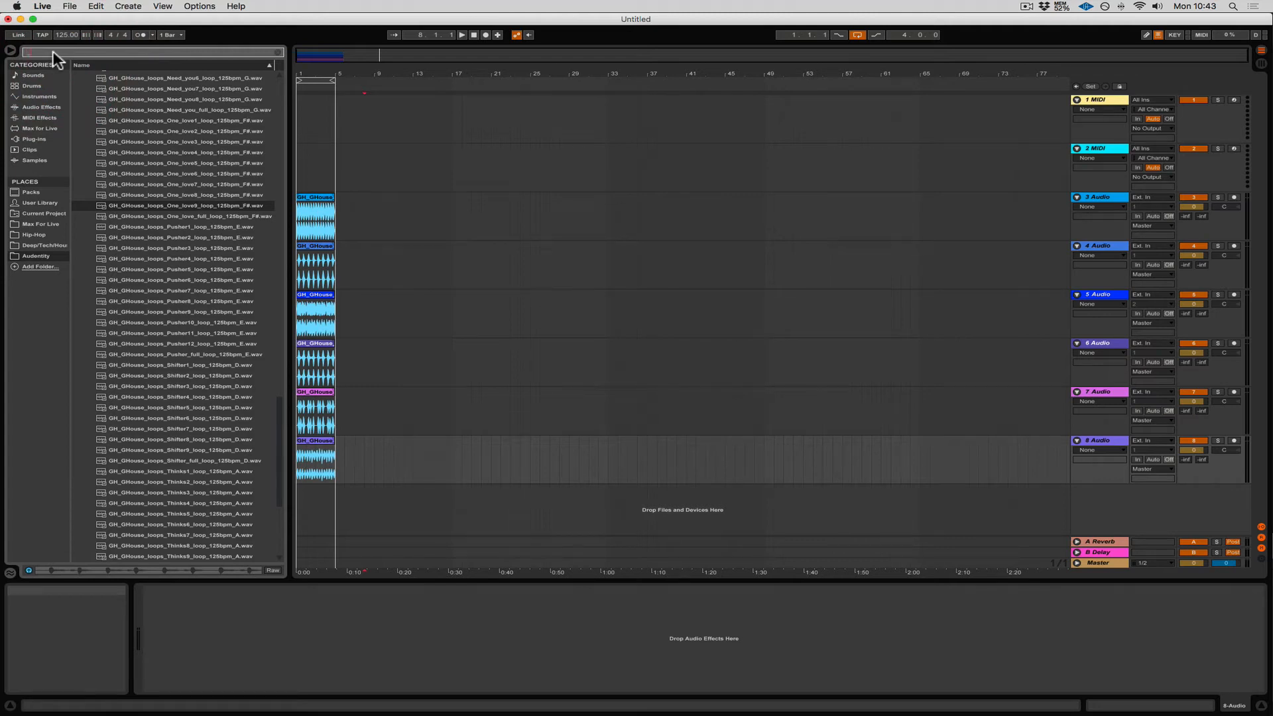
type("A.wav")
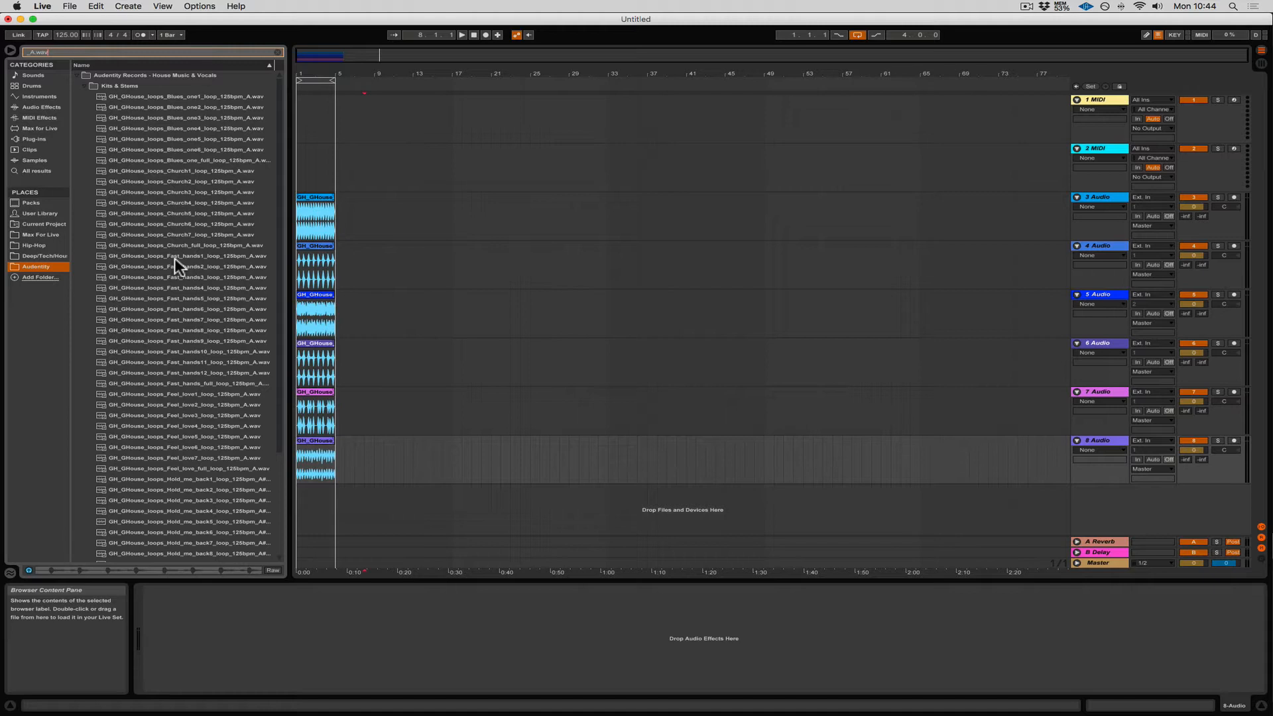
scroll(174, 257, "down", 1)
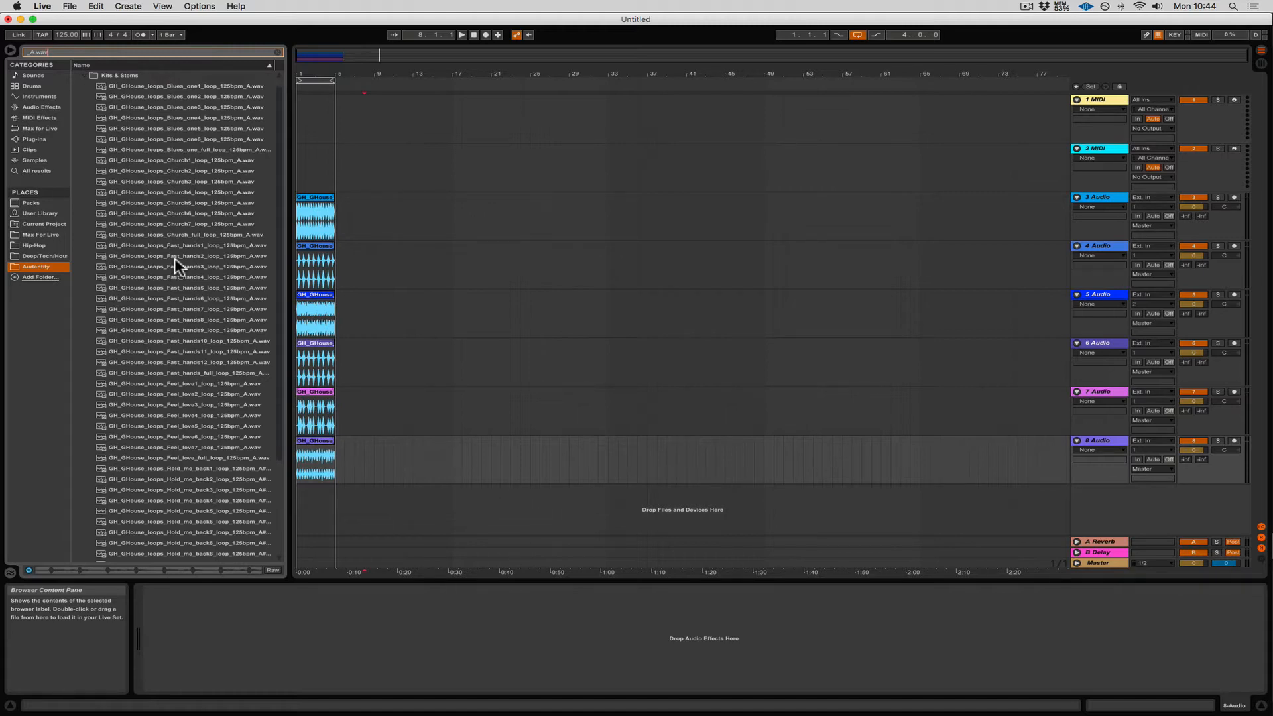
scroll(174, 257, "up", 1)
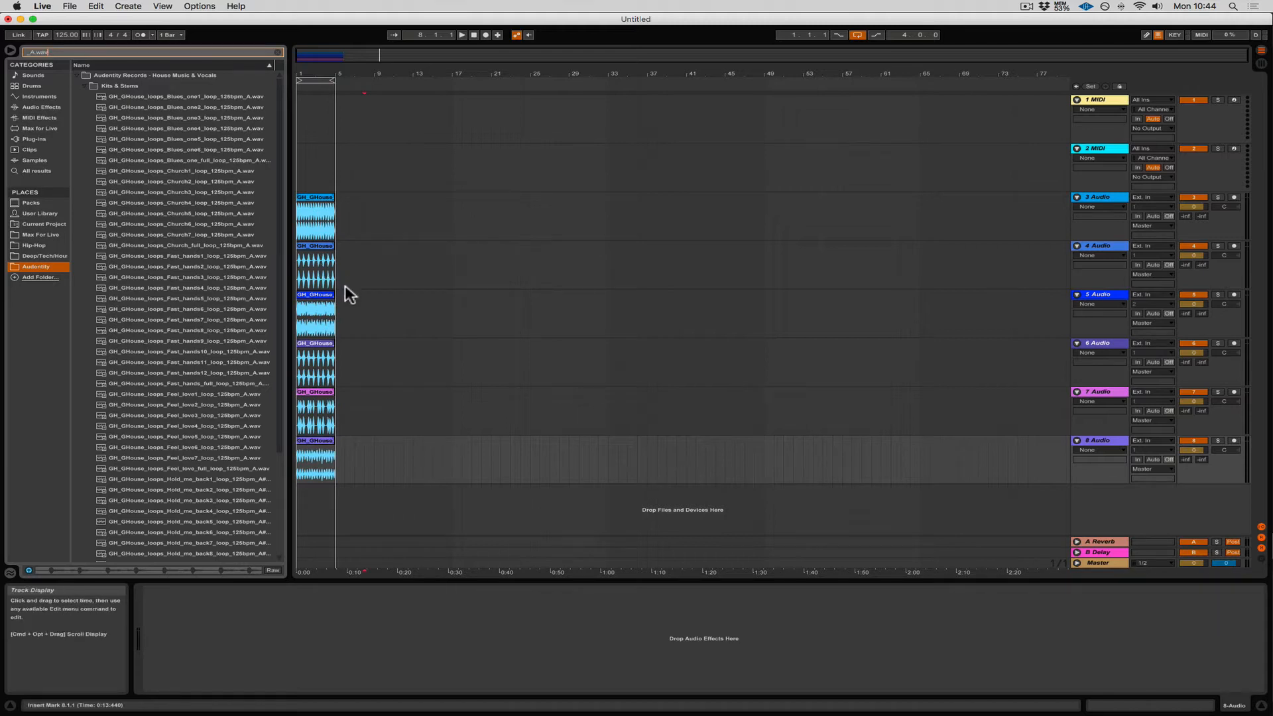
- Audition the Fast_hands loops in A from Fast_hands5 through Fast_hands_full
left_click(236, 298)
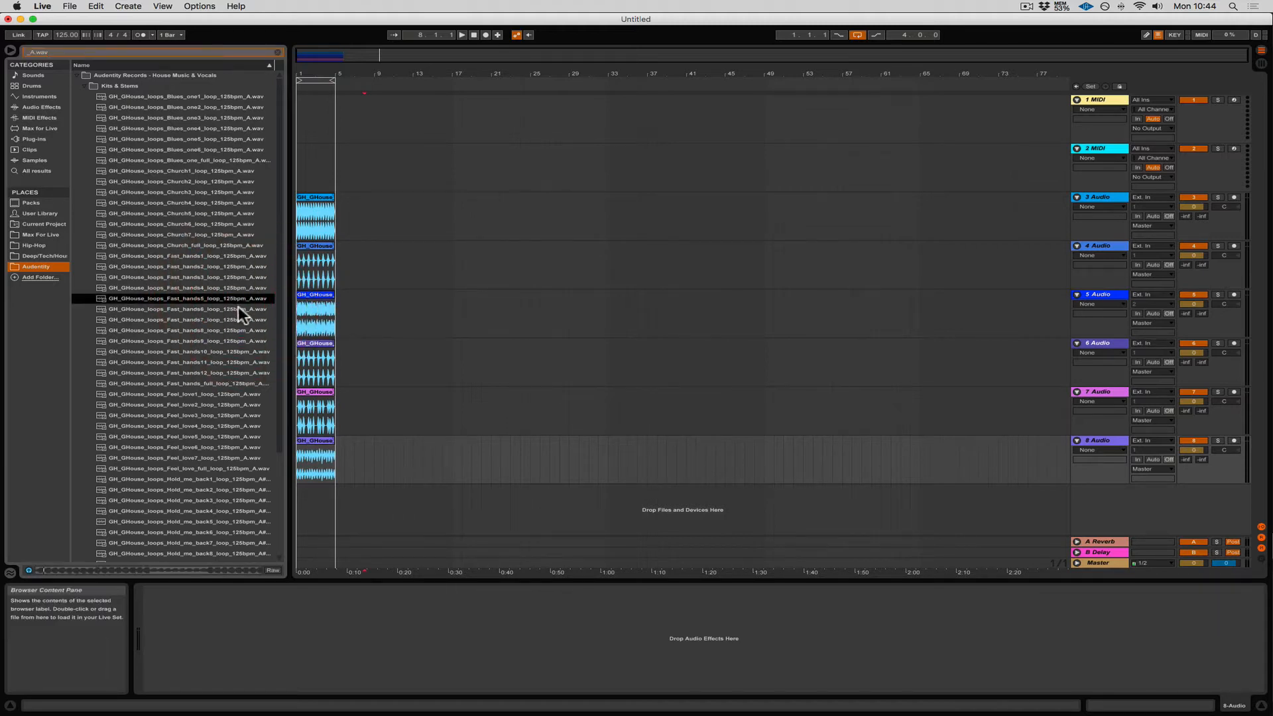
left_click(237, 309)
left_click(240, 317)
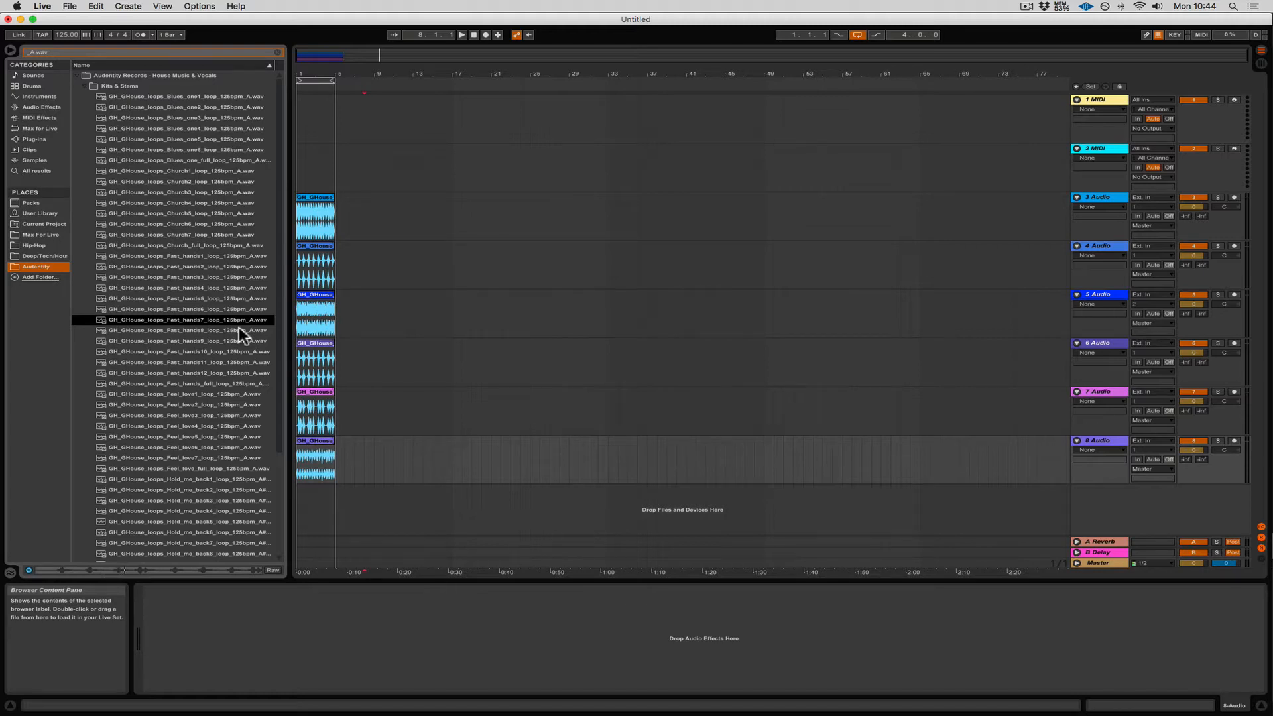
left_click(239, 328)
left_click(235, 343)
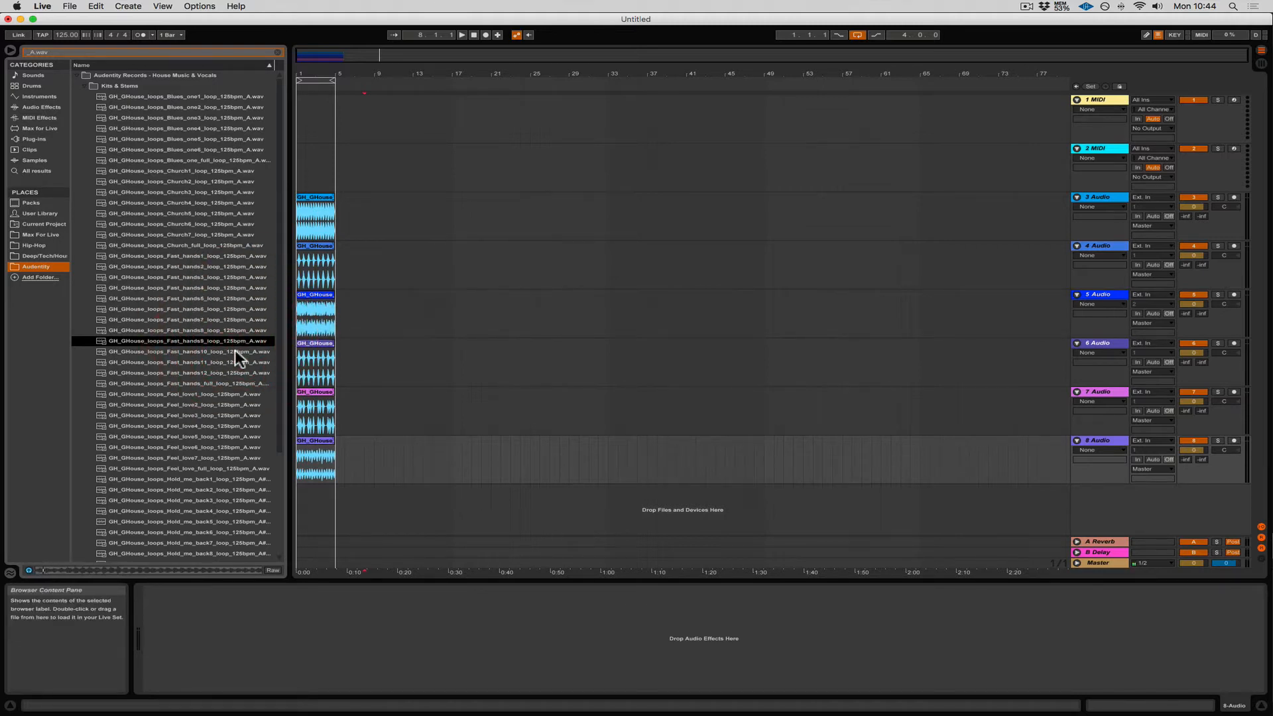
left_click(235, 350)
left_click(243, 362)
left_click(242, 372)
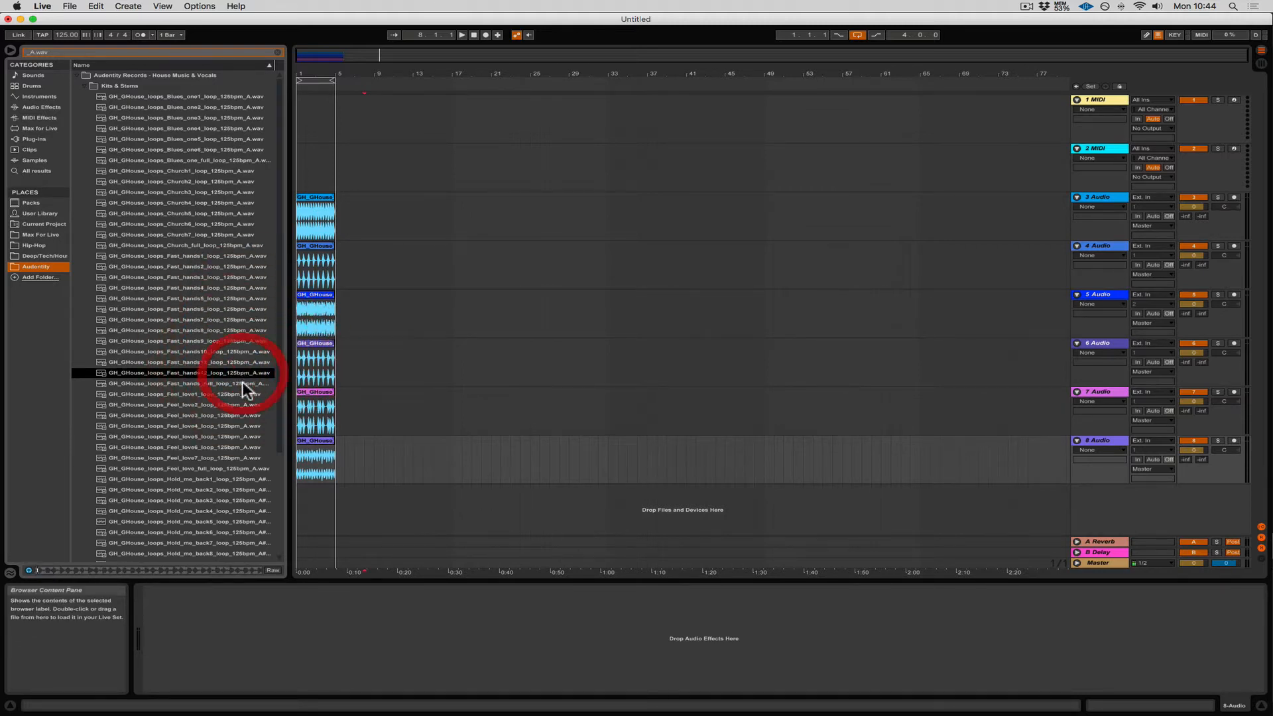
left_click(242, 384)
- Audition the Feel_love loops in A from Feel_love1 through Feel_love7
left_click(242, 393)
left_click(242, 405)
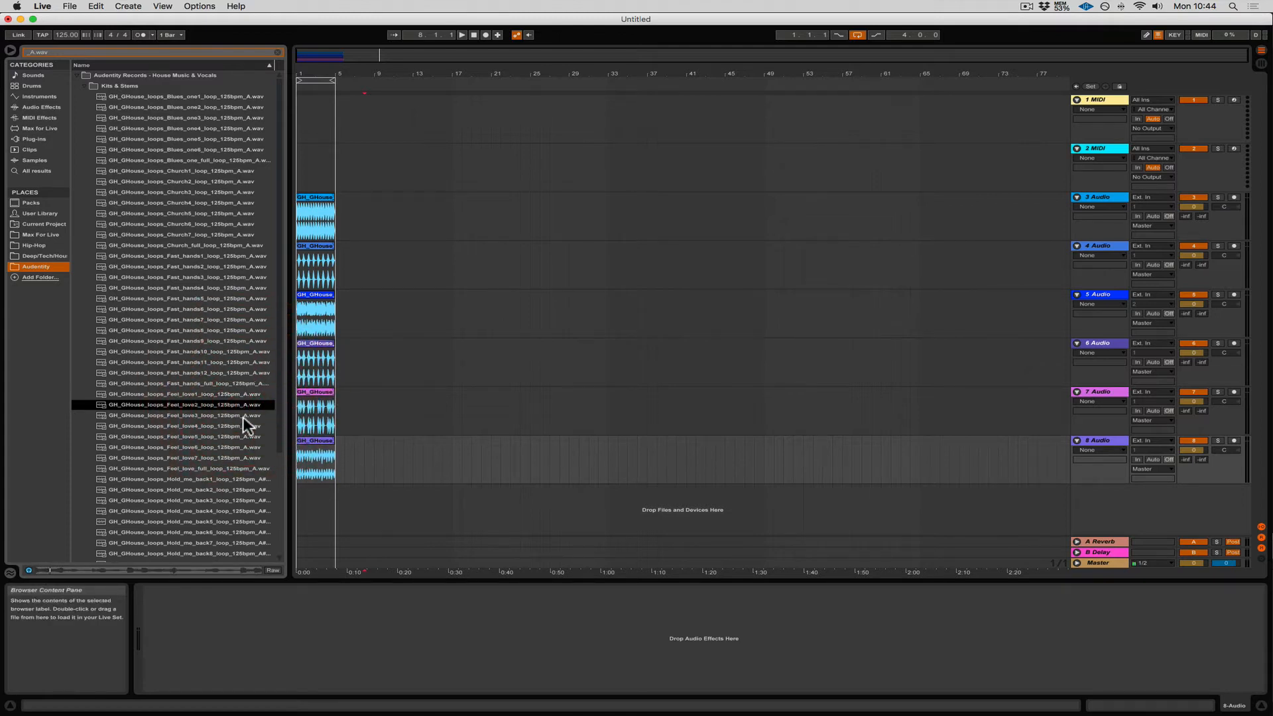
left_click(243, 416)
left_click(242, 427)
left_click(244, 437)
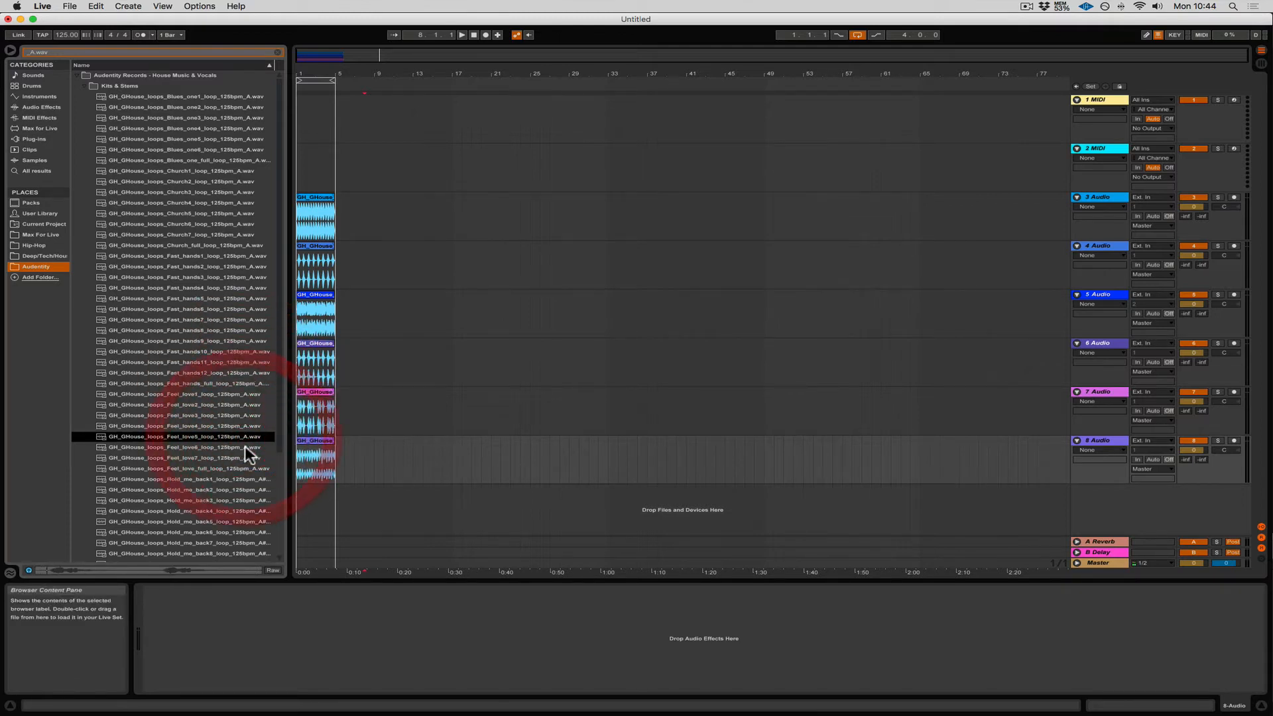
left_click(246, 447)
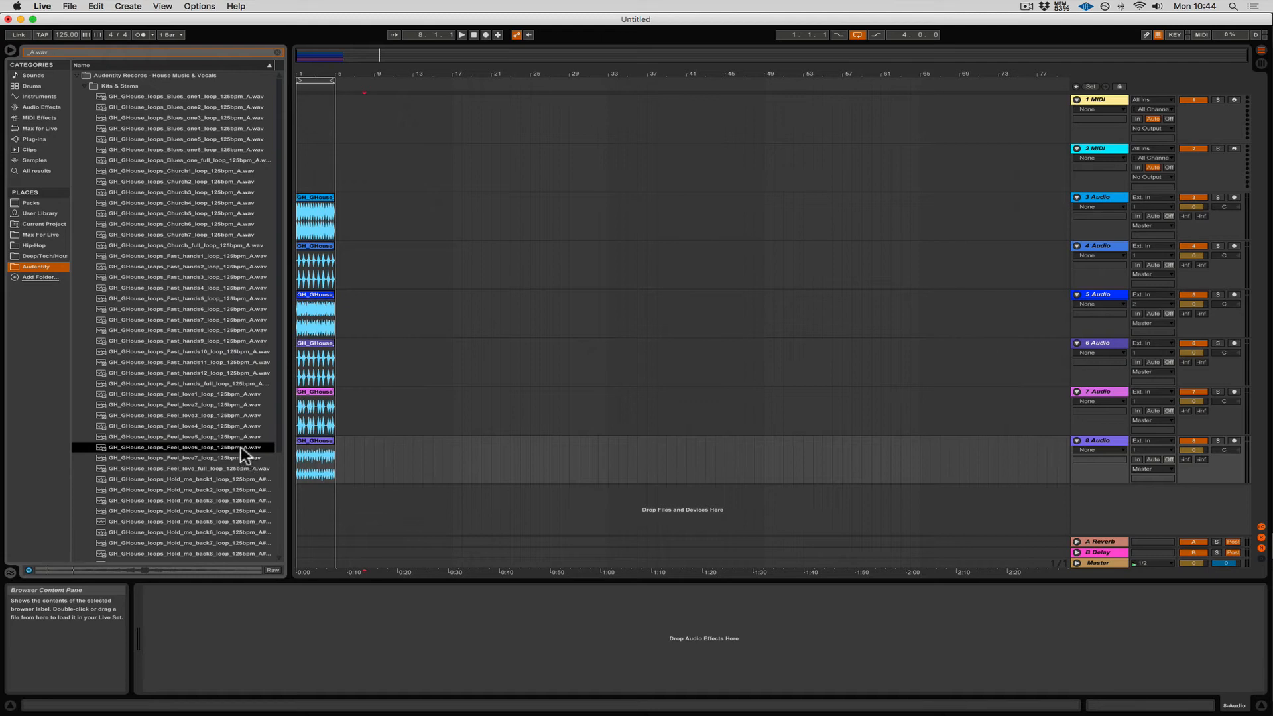
left_click(242, 458)
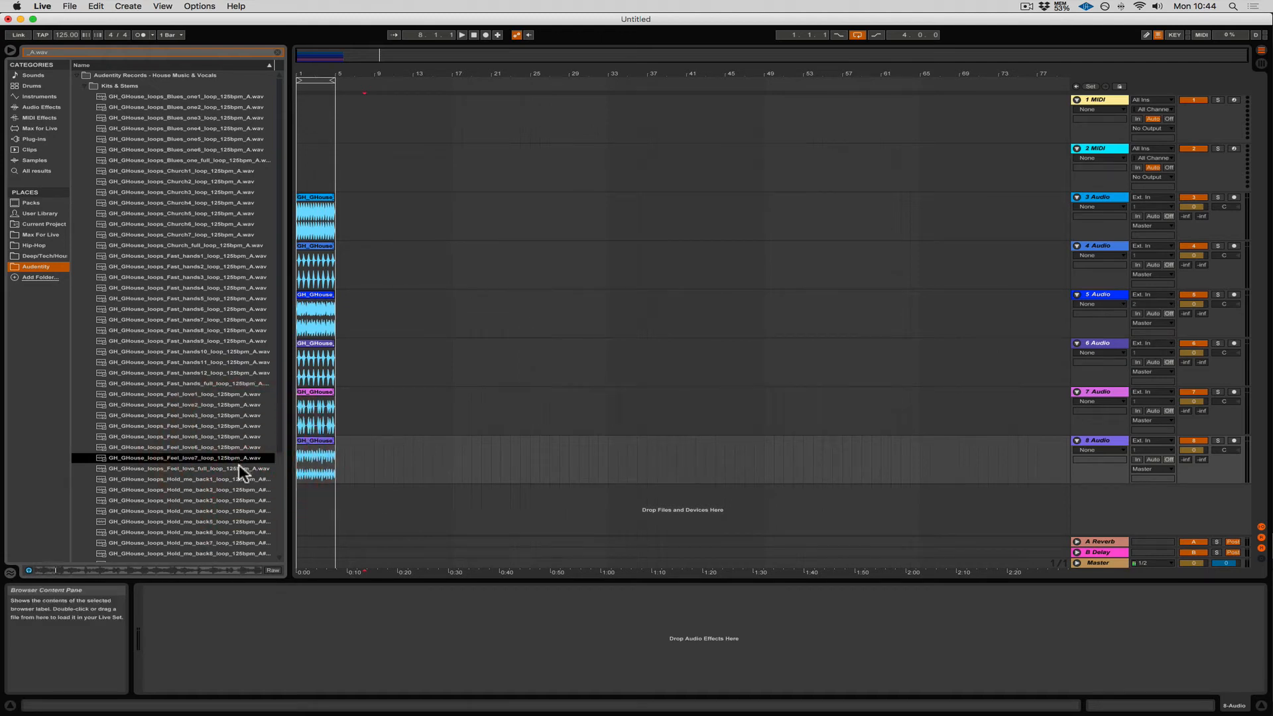
- Audition the Feel_love_full and Hold_me_back1 loops and the Thinks loops from Thinks1 through Thinks5
left_click(243, 469)
left_click(244, 480)
scroll(241, 477, "down", 5)
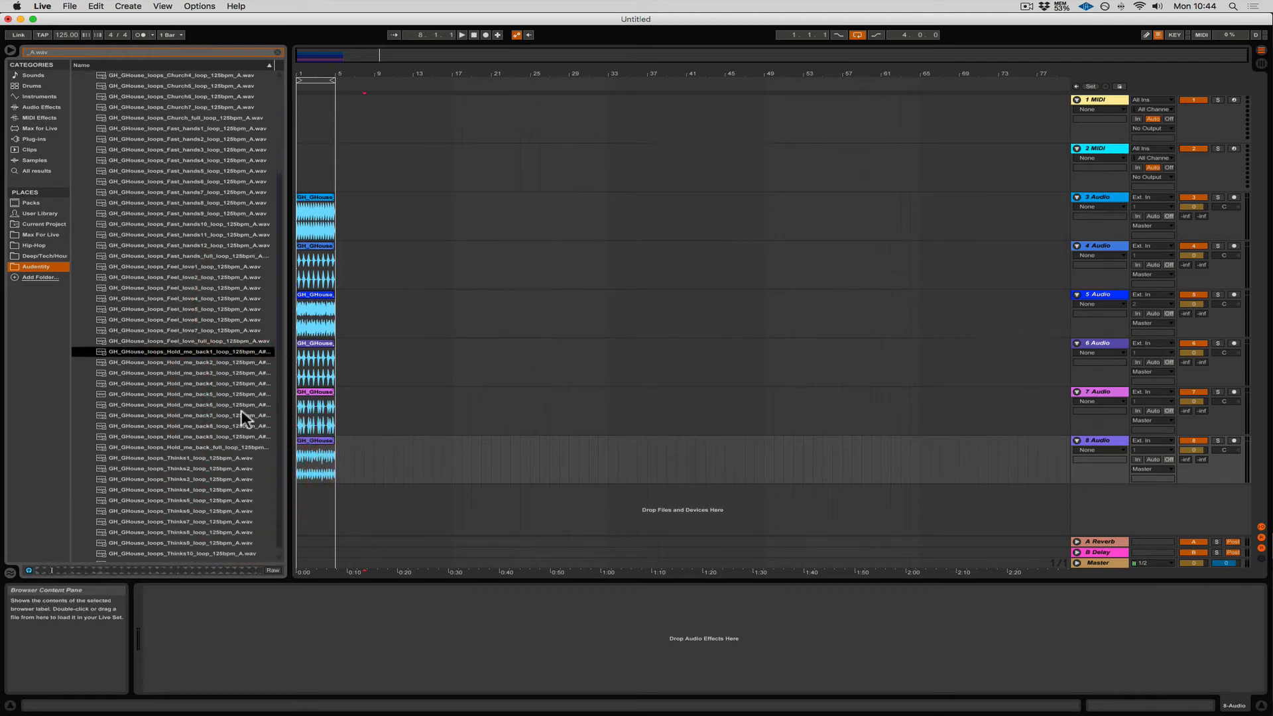
left_click(240, 449)
left_click(236, 461)
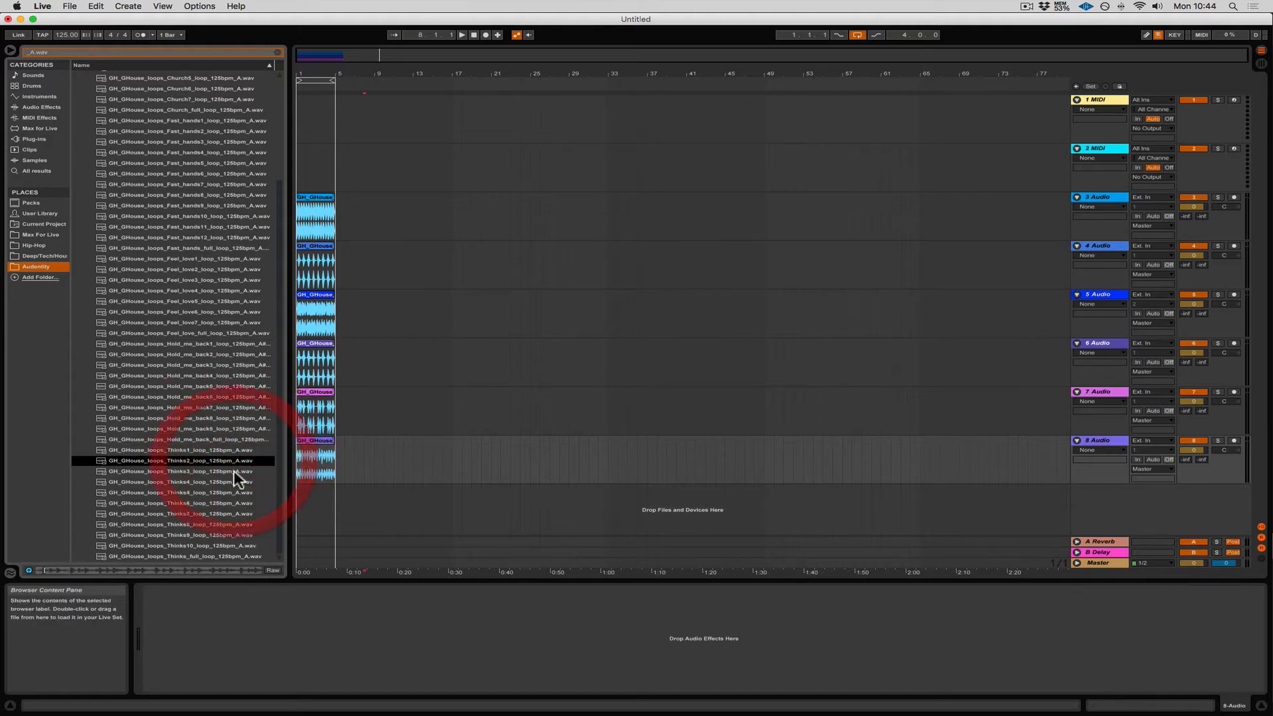
left_click(233, 471)
left_click(232, 481)
left_click(233, 492)
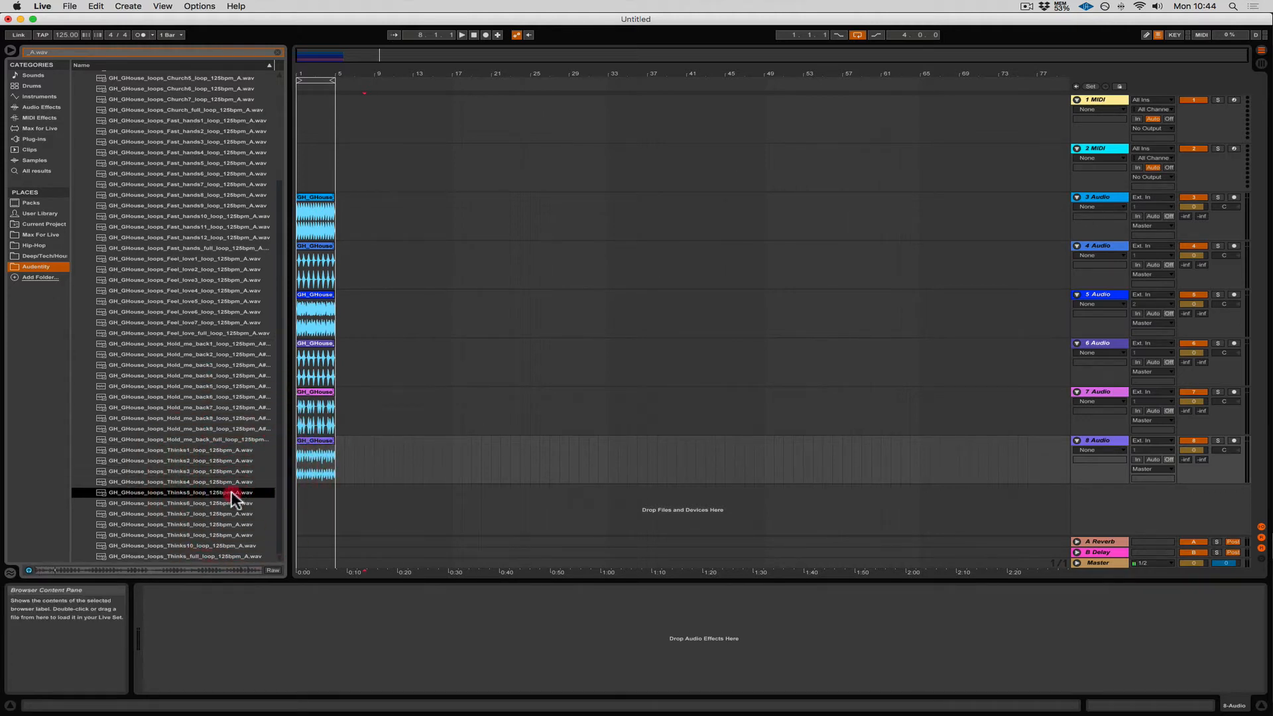
left_click(231, 480)
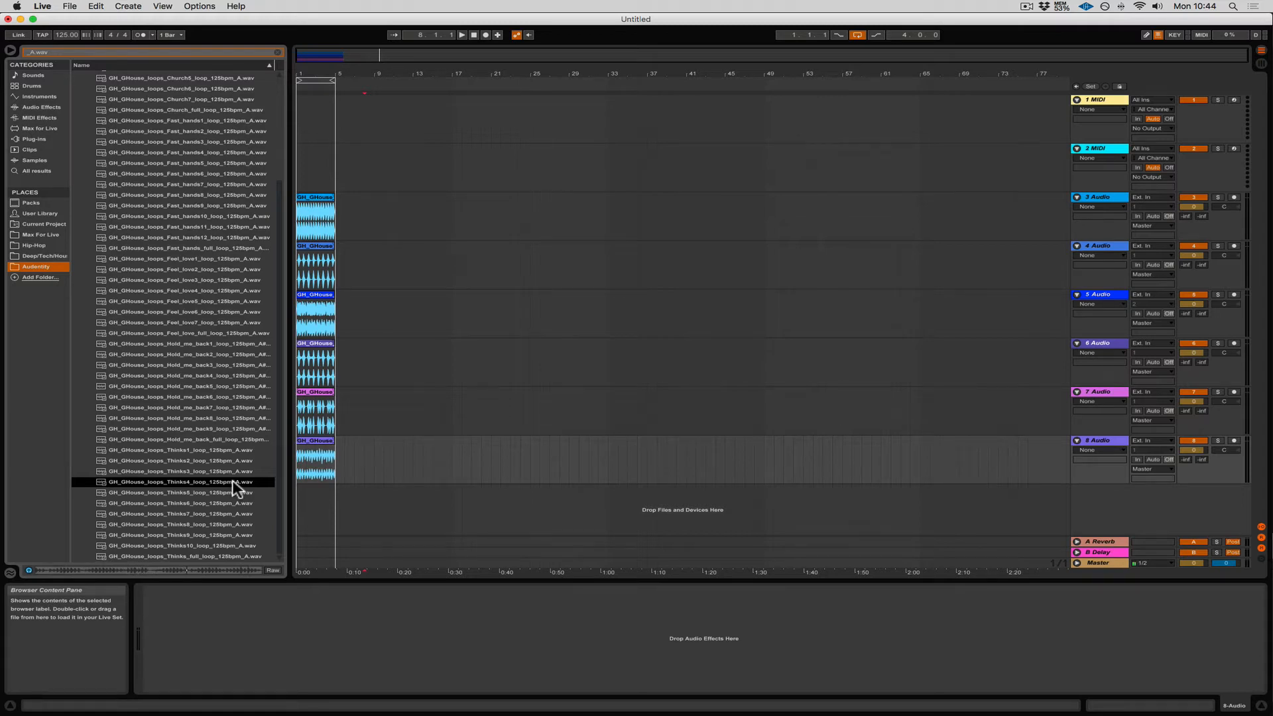
- Audition the Thinks loops from the end of the list back to Thinks4 and place Thinks4 on a new audio track at bar 1
left_click(227, 545)
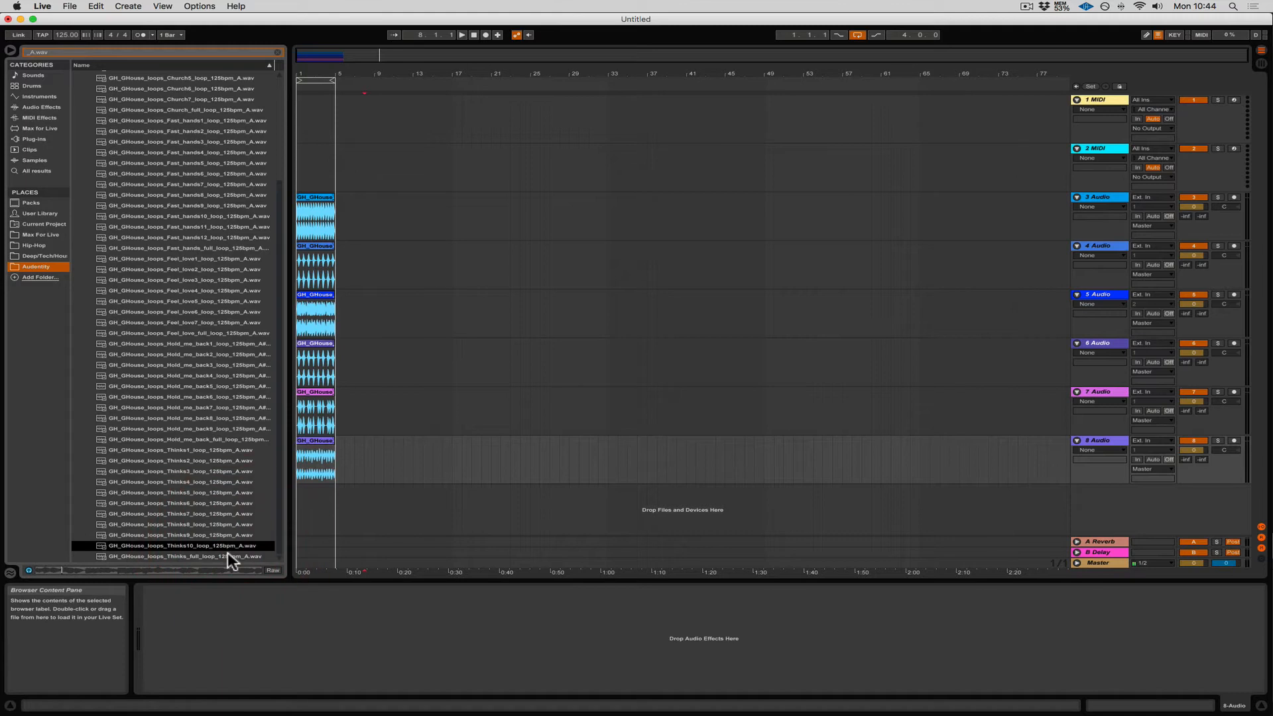
left_click(229, 555)
left_click(232, 524)
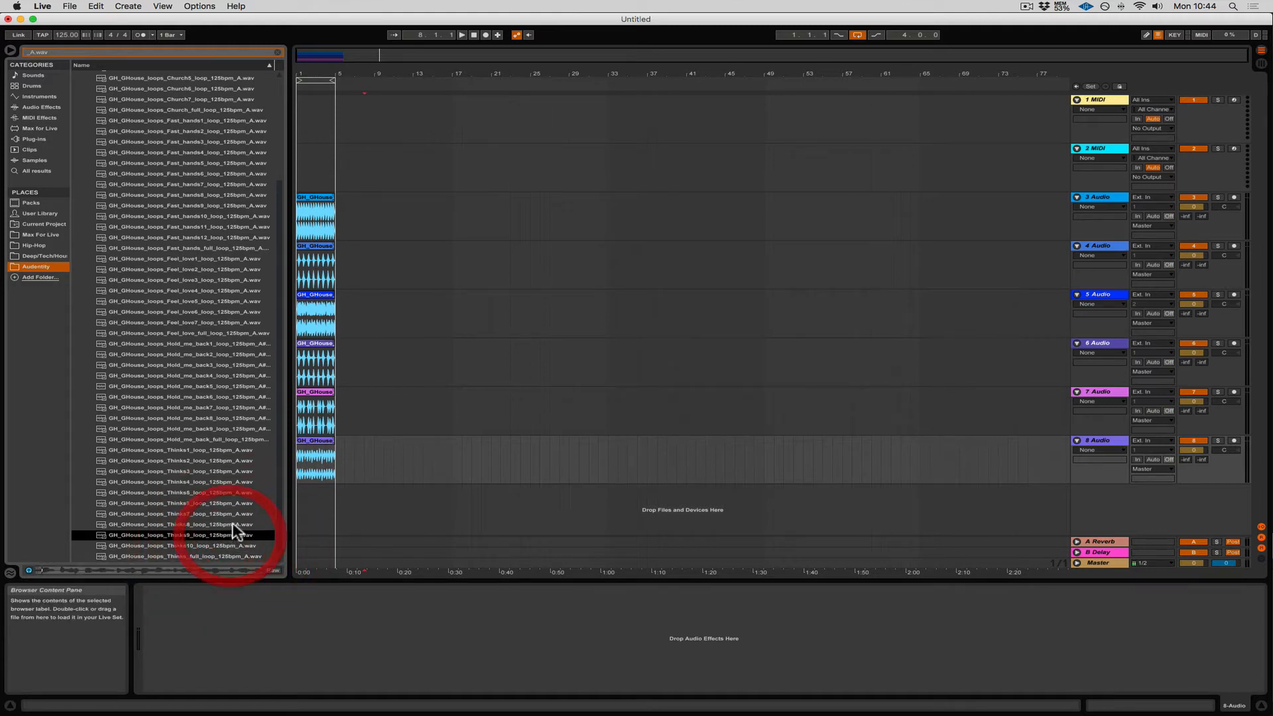
left_click(236, 513)
left_click(237, 502)
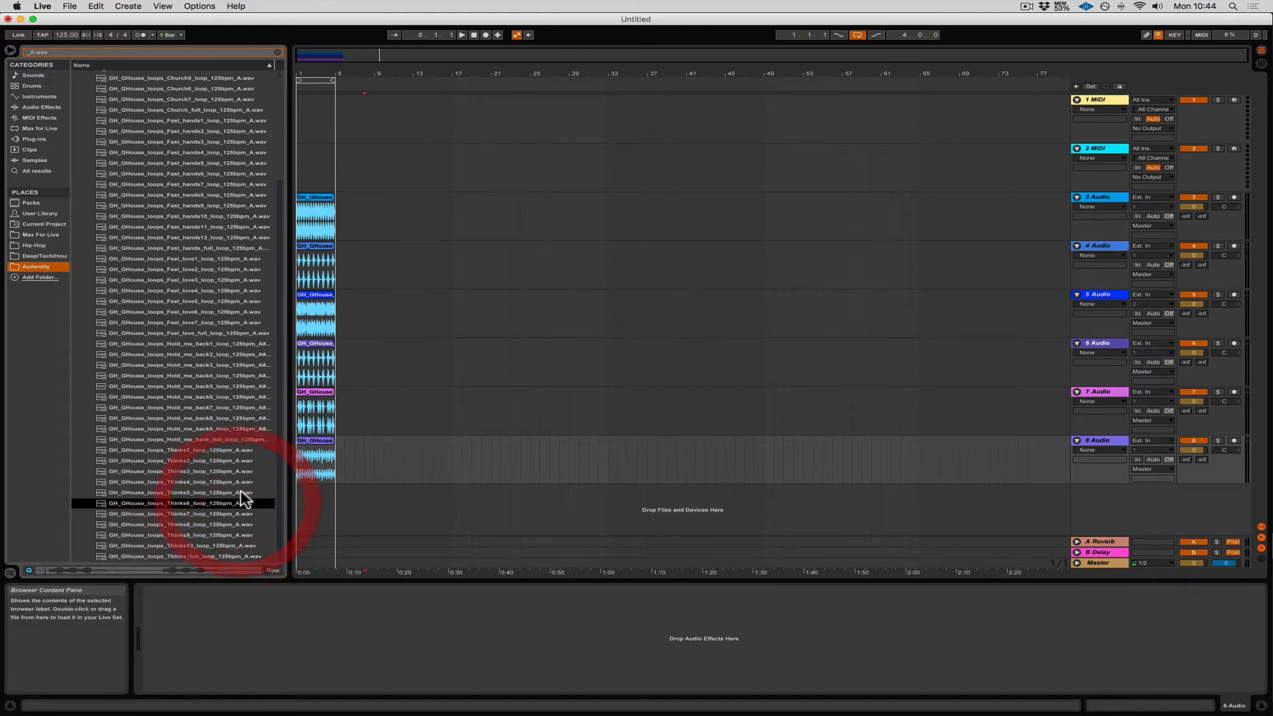
left_click(241, 492)
left_click(240, 483)
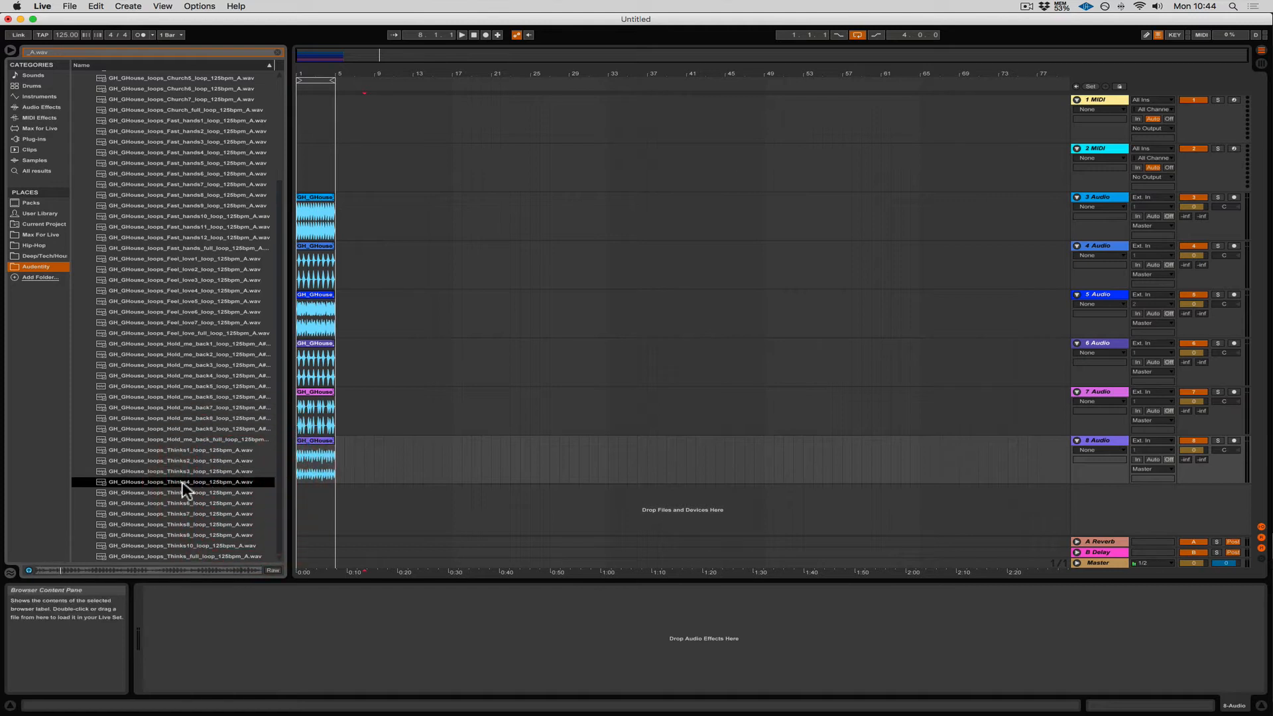
left_click_drag(231, 487, 302, 504)
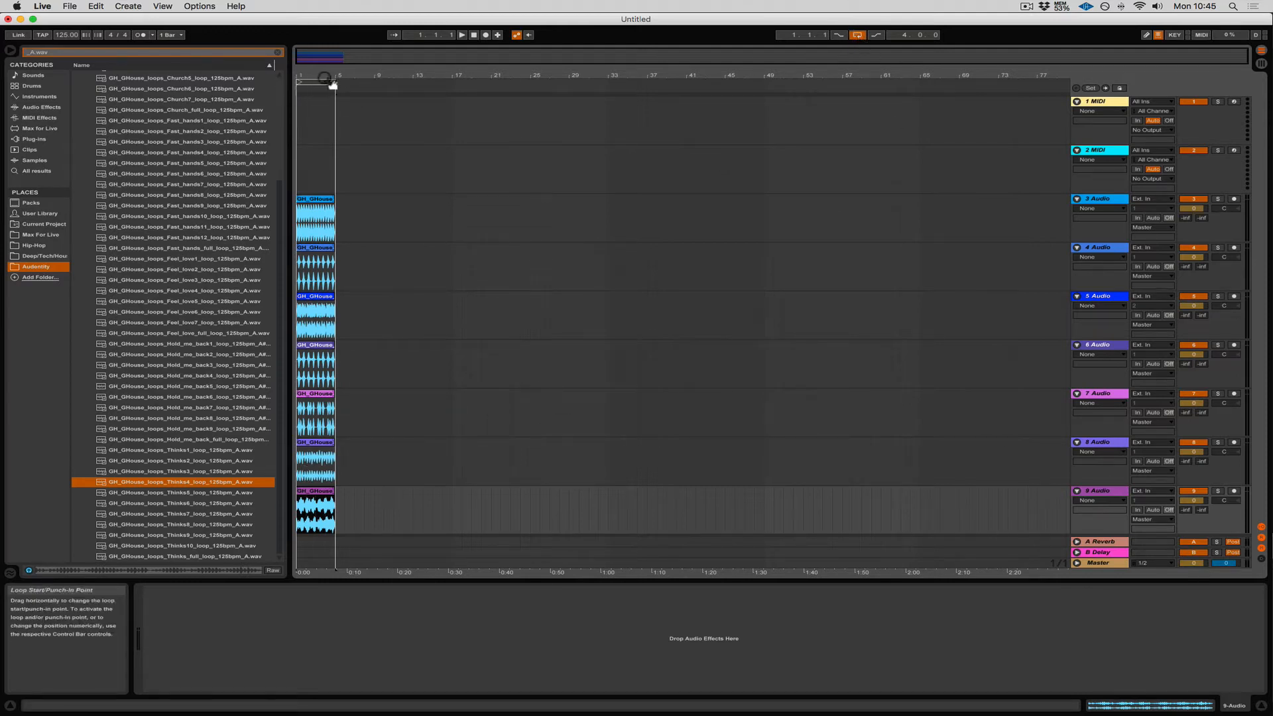
- Play the looped arrangement, unfold the Master track and lower its volume
left_click(463, 34)
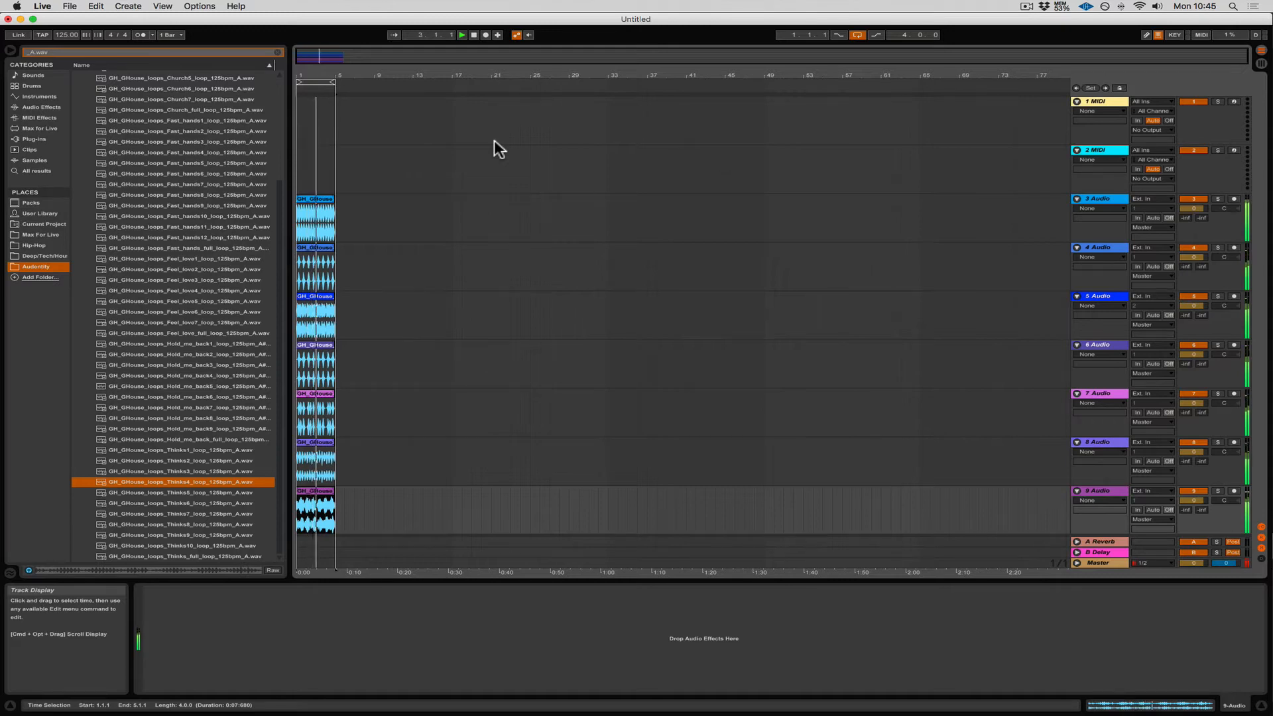
left_click(1077, 563)
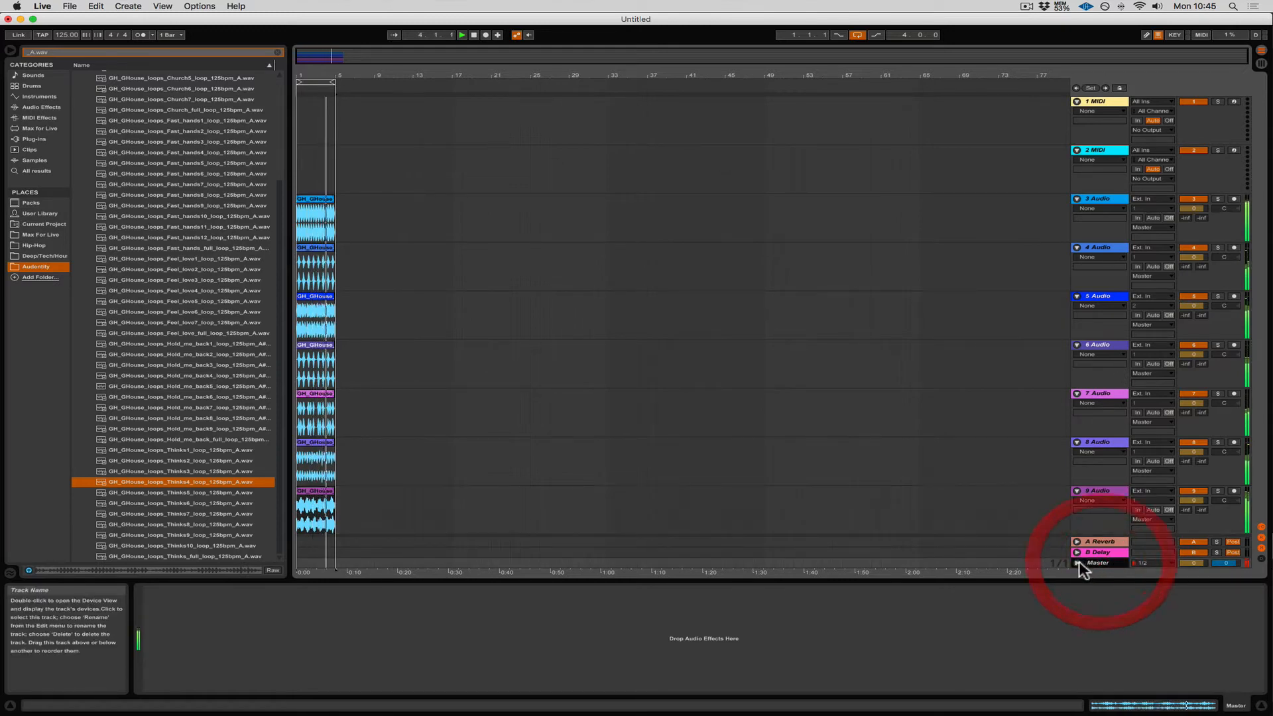
left_click_drag(1193, 525, 1193, 563)
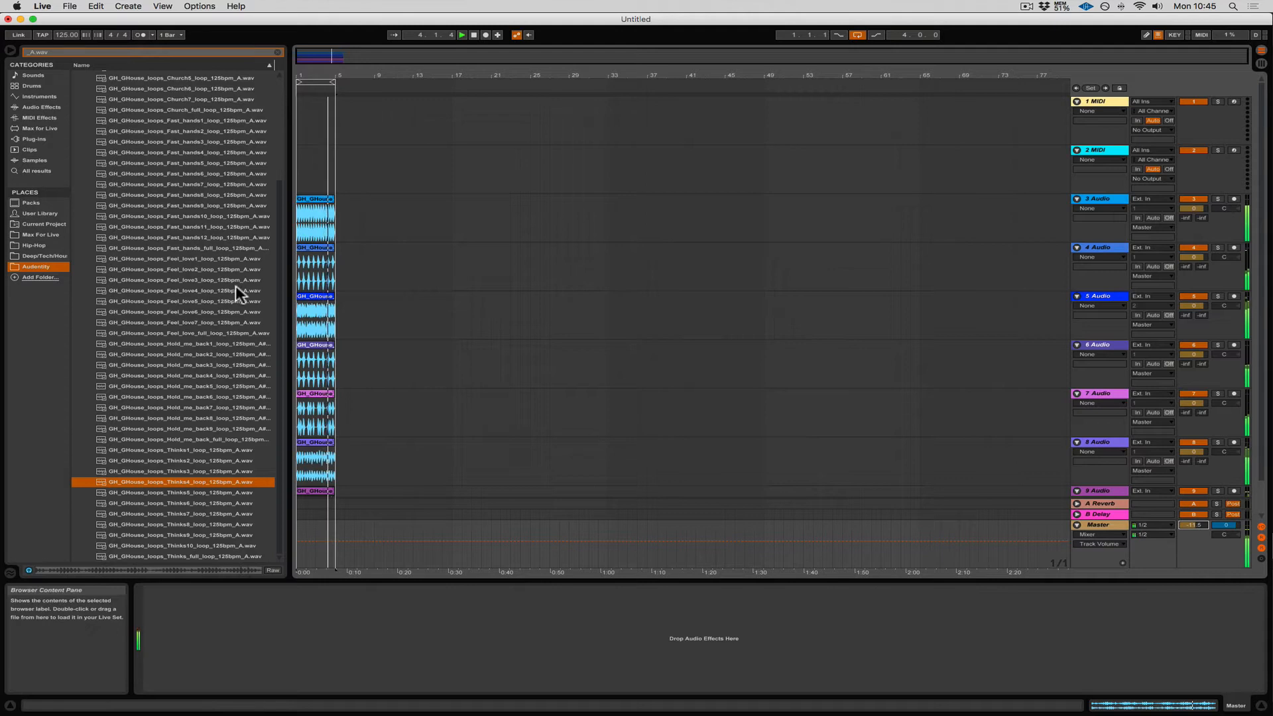
- Audition the Feel_love loops from Feel_love1 through Feel_love5 against the playing arrangement
left_click(233, 259)
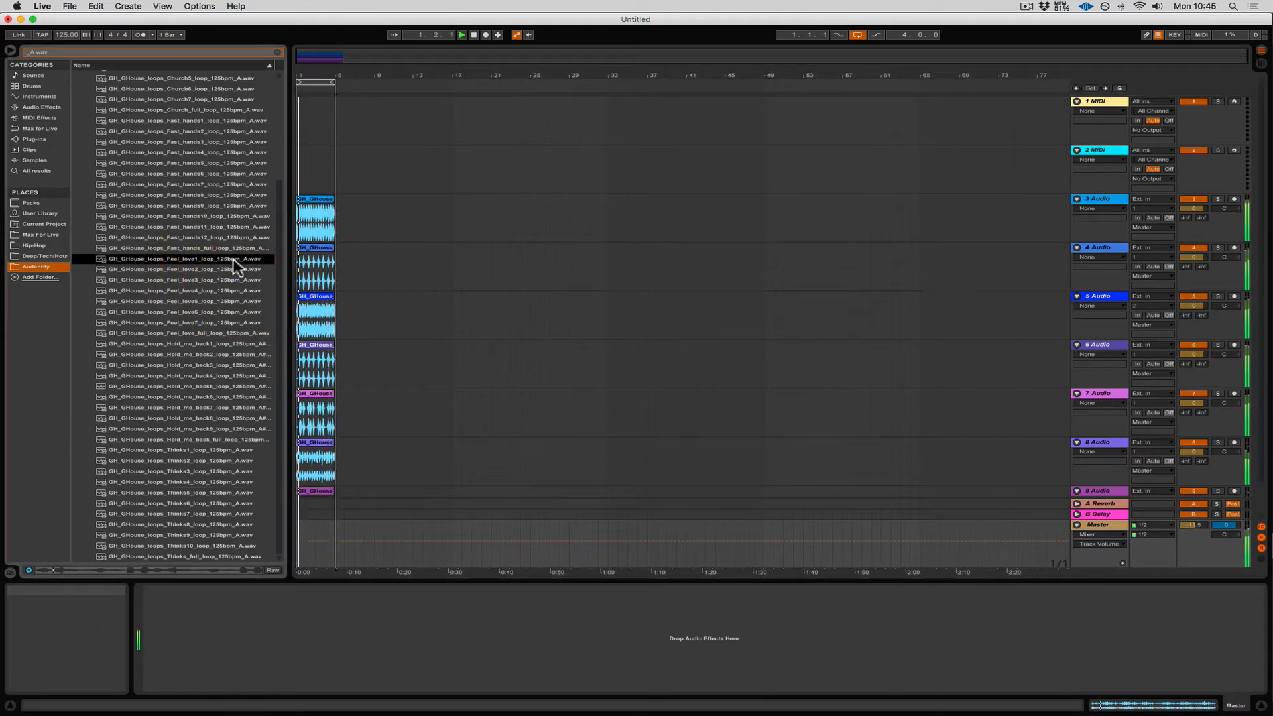
left_click(233, 269)
left_click(232, 279)
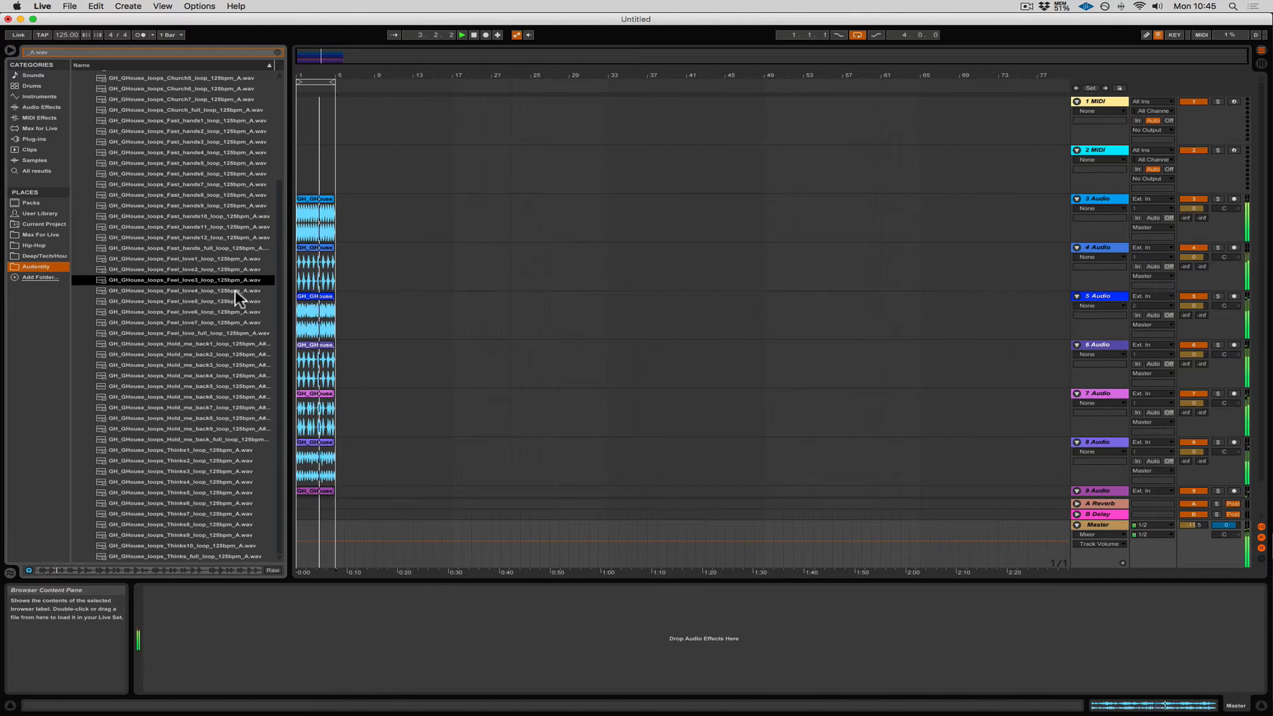
left_click(235, 290)
left_click(236, 302)
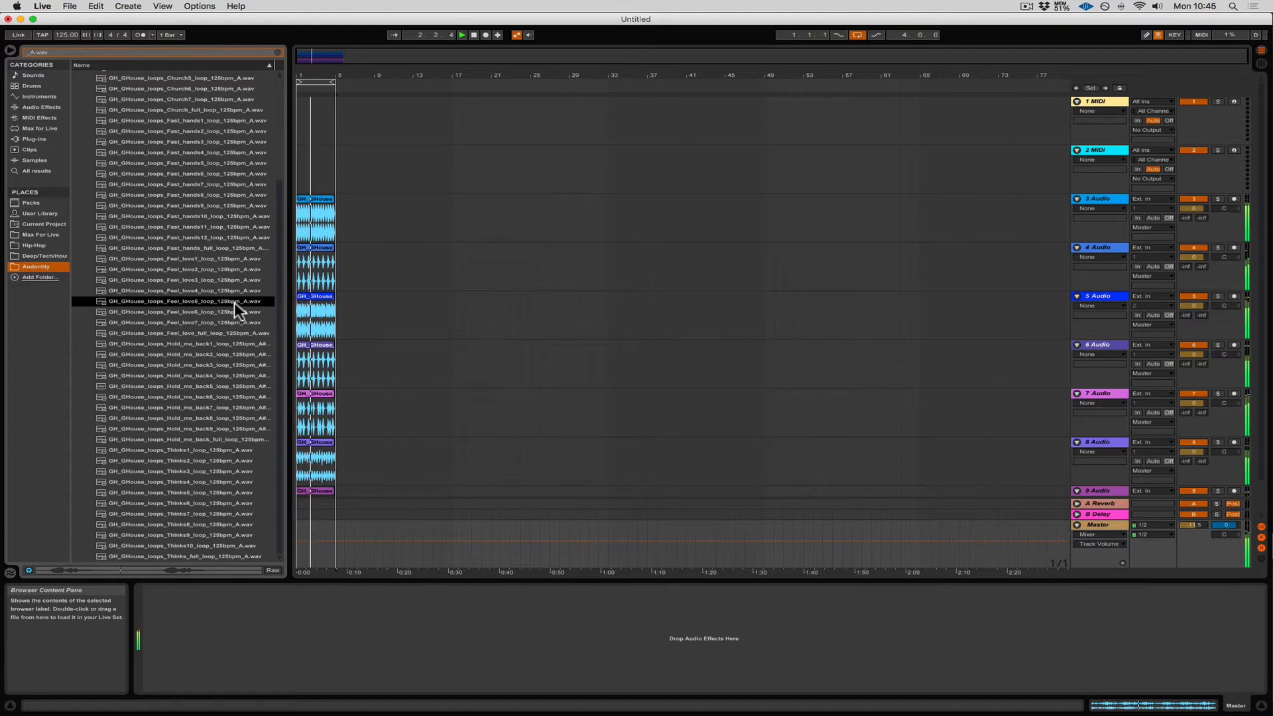
- Insert an audio track below track 9 Audio and place the Feel_love5 loop at its bar 1
scroll(445, 389, "down", 1)
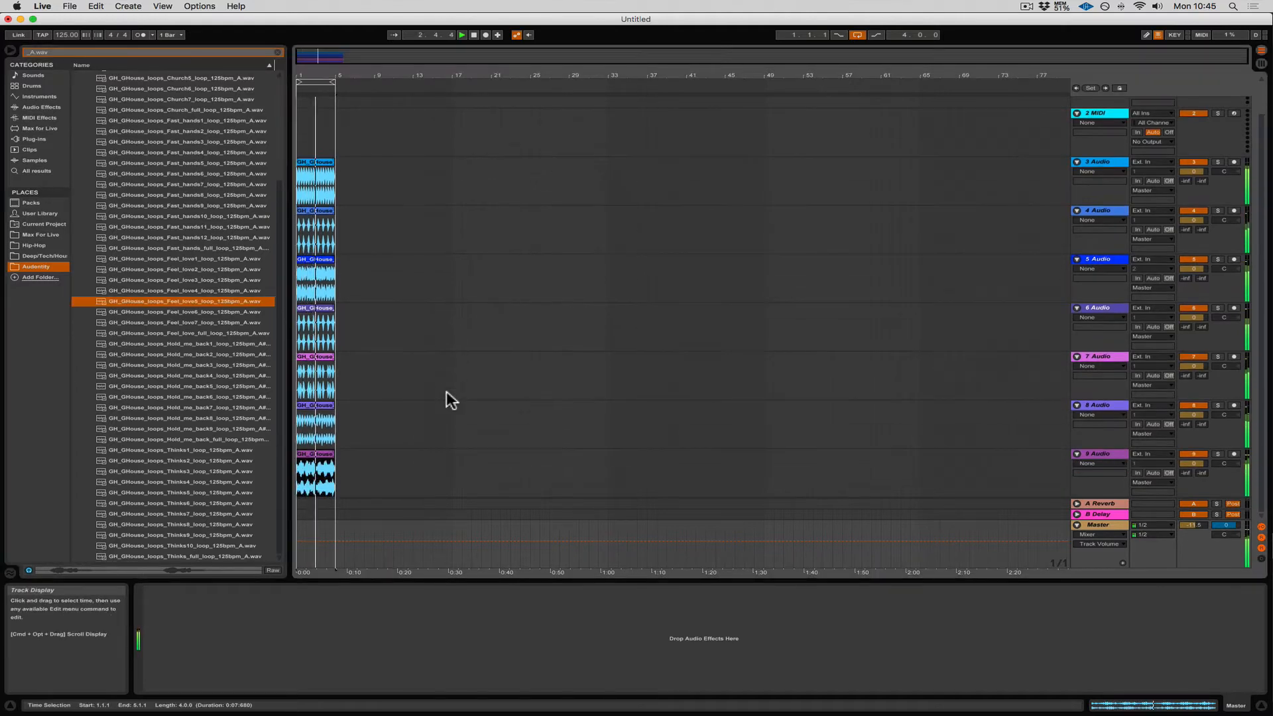
left_click(206, 303)
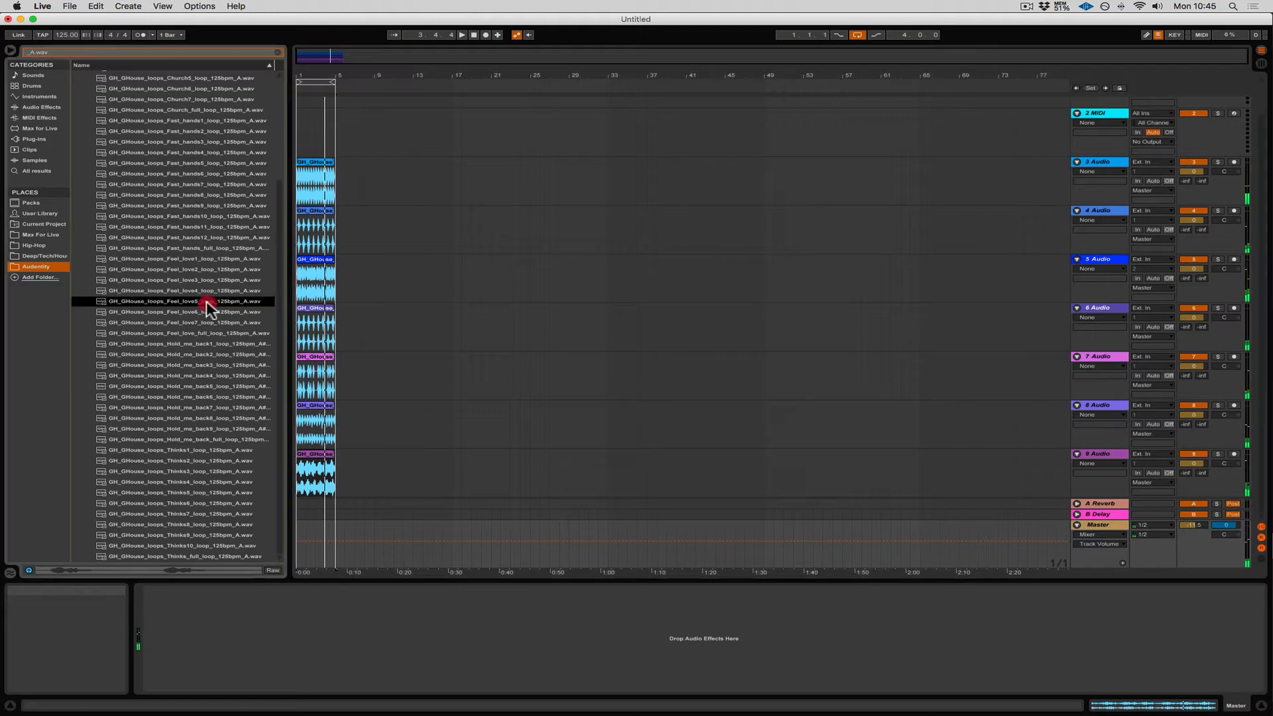
left_click_drag(207, 305, 158, 299)
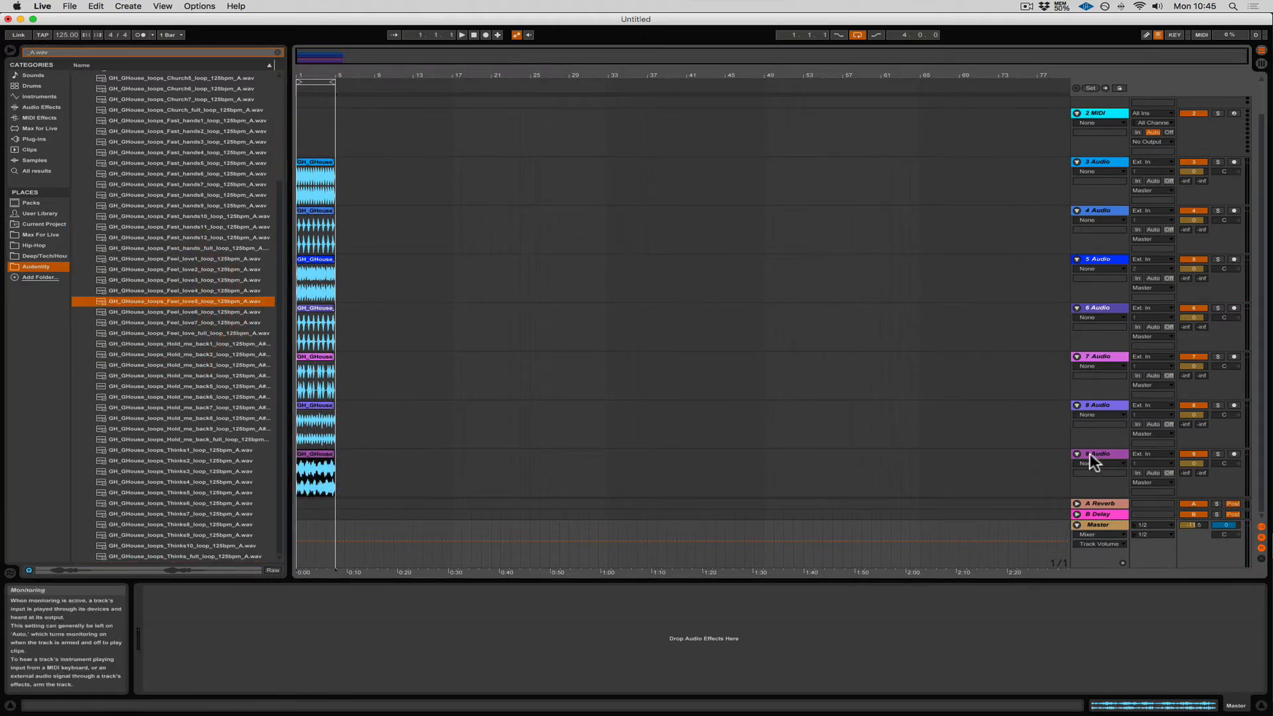
right_click(1089, 452)
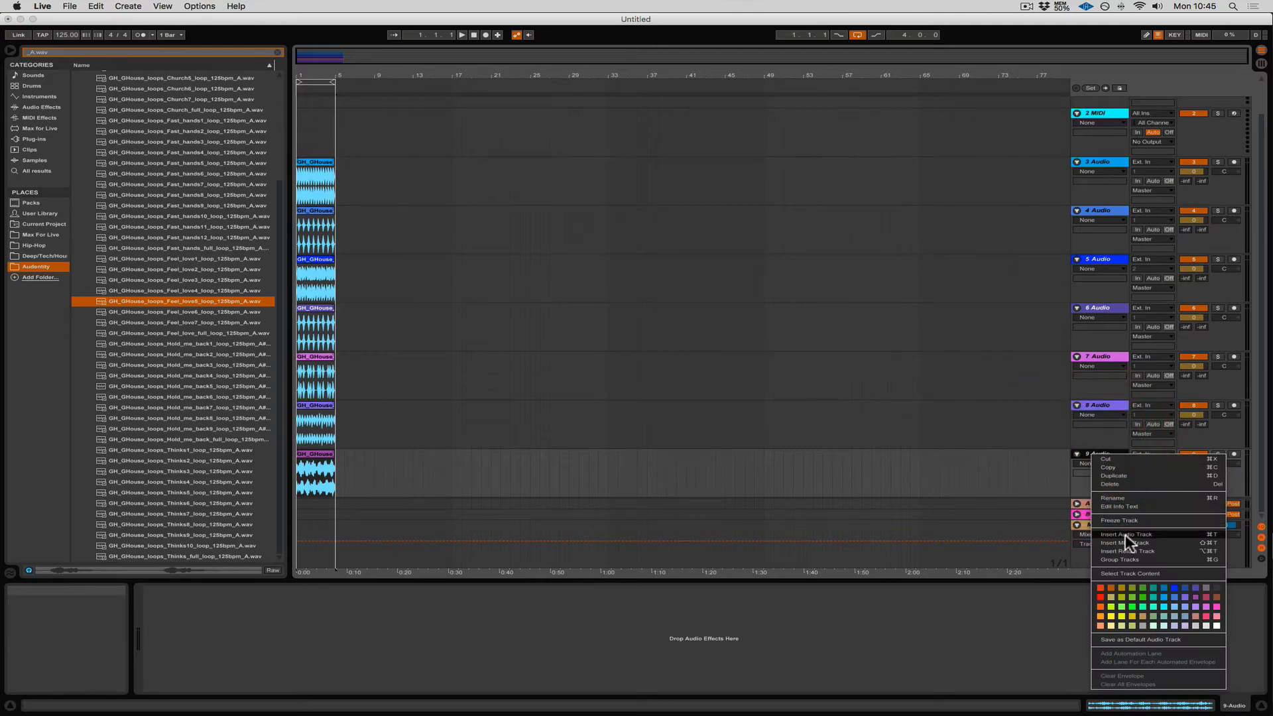
left_click(1125, 534)
left_click_drag(178, 300, 311, 466)
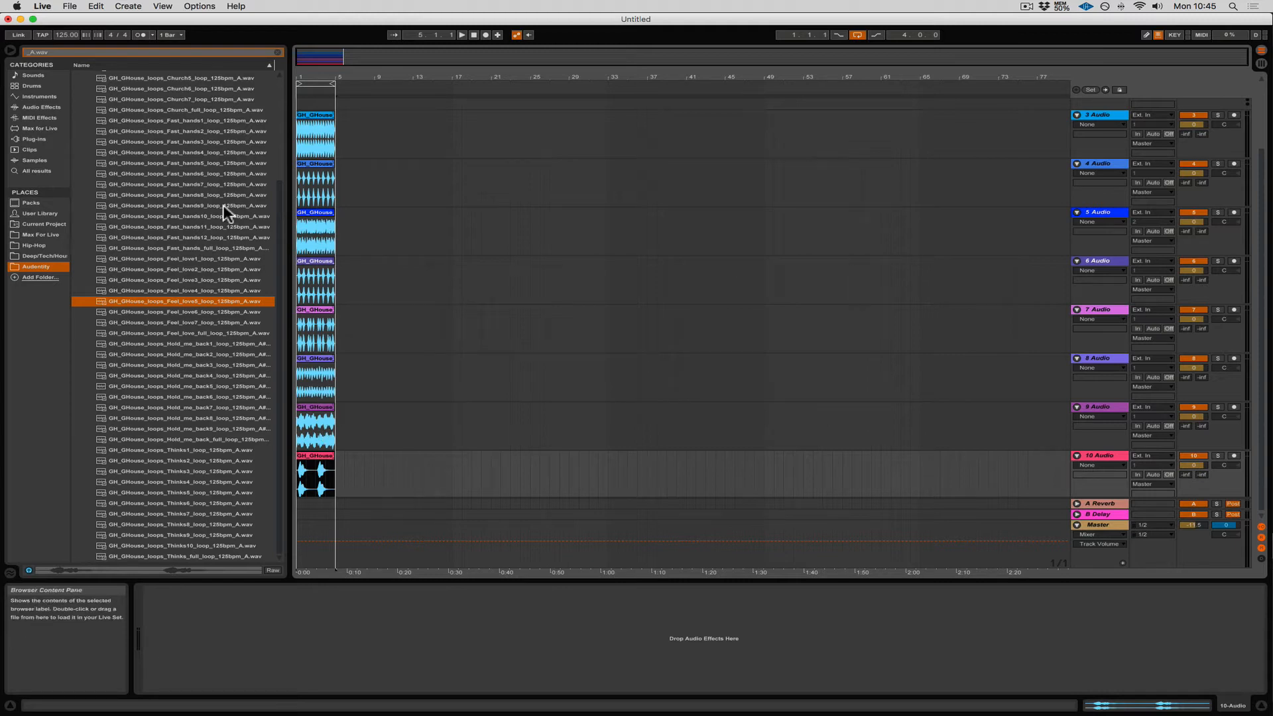
- Audition Feel_love4 and Feel_love2 again, plus the Blues_one loops from Blues_one1 through Blues_one_full
left_click(242, 281)
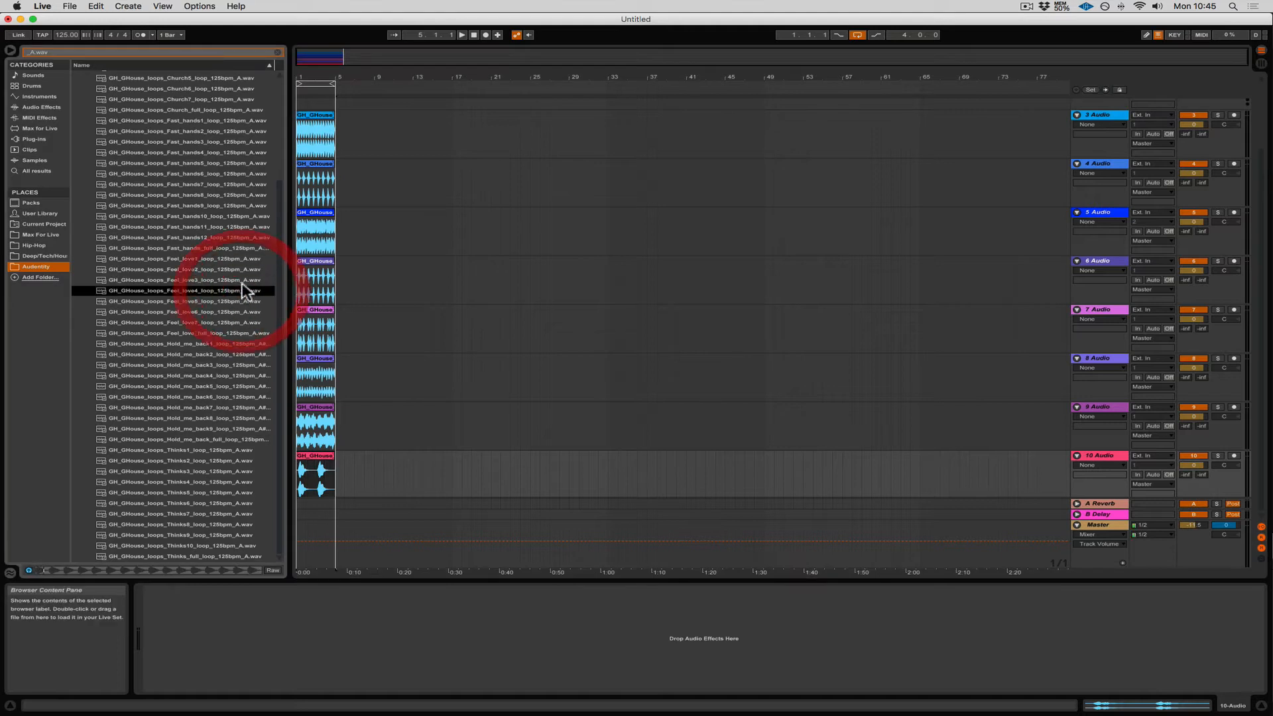
left_click(243, 268)
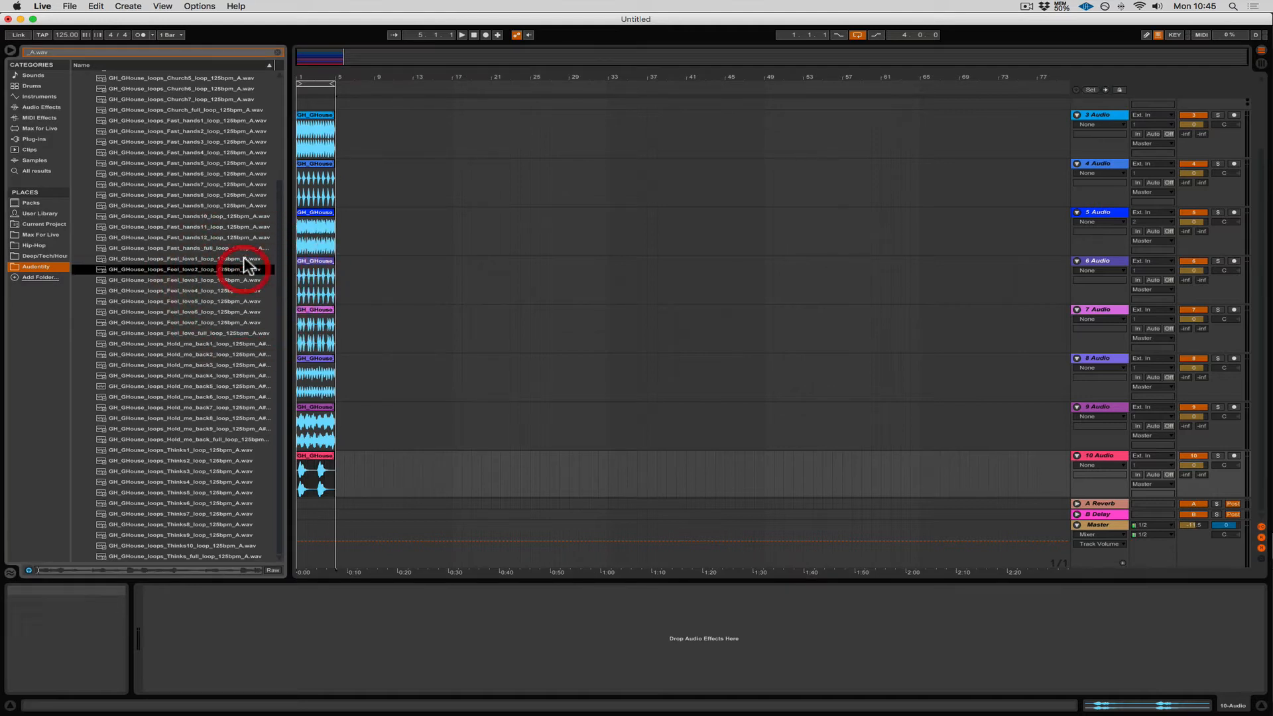
scroll(239, 103, "up", 5)
left_click(239, 102)
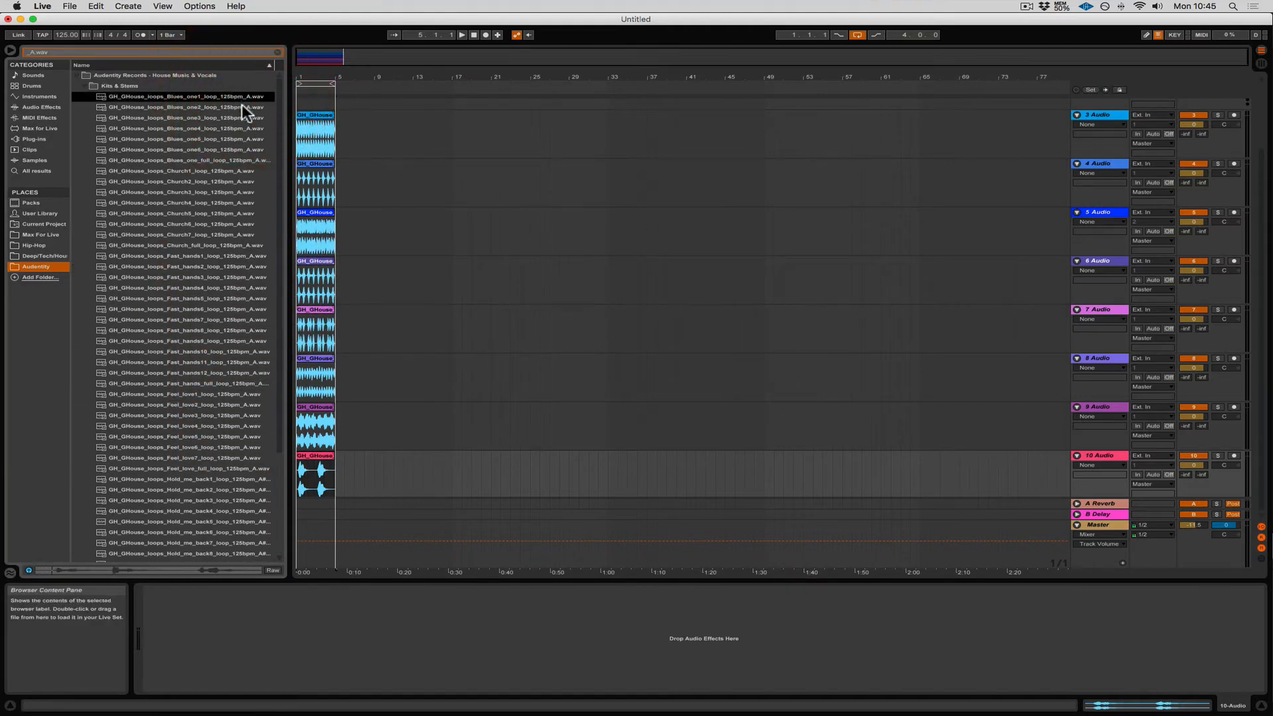
left_click(243, 107)
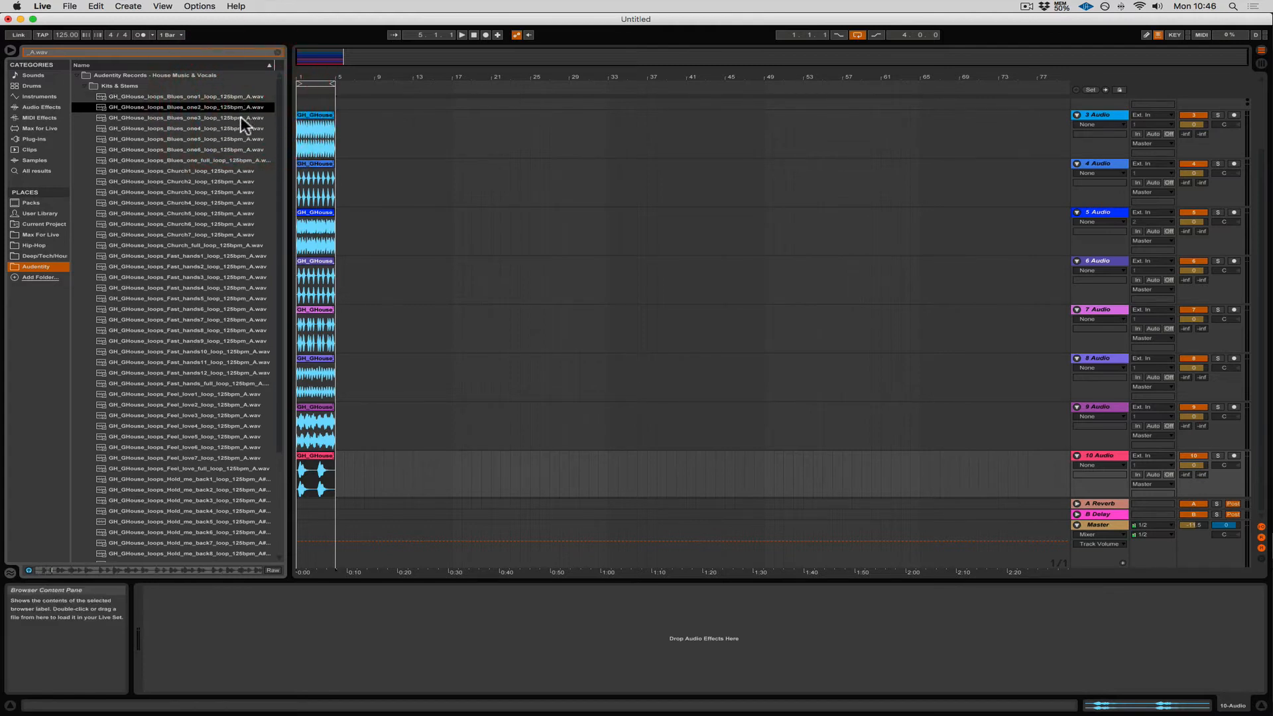
left_click(241, 118)
left_click(240, 126)
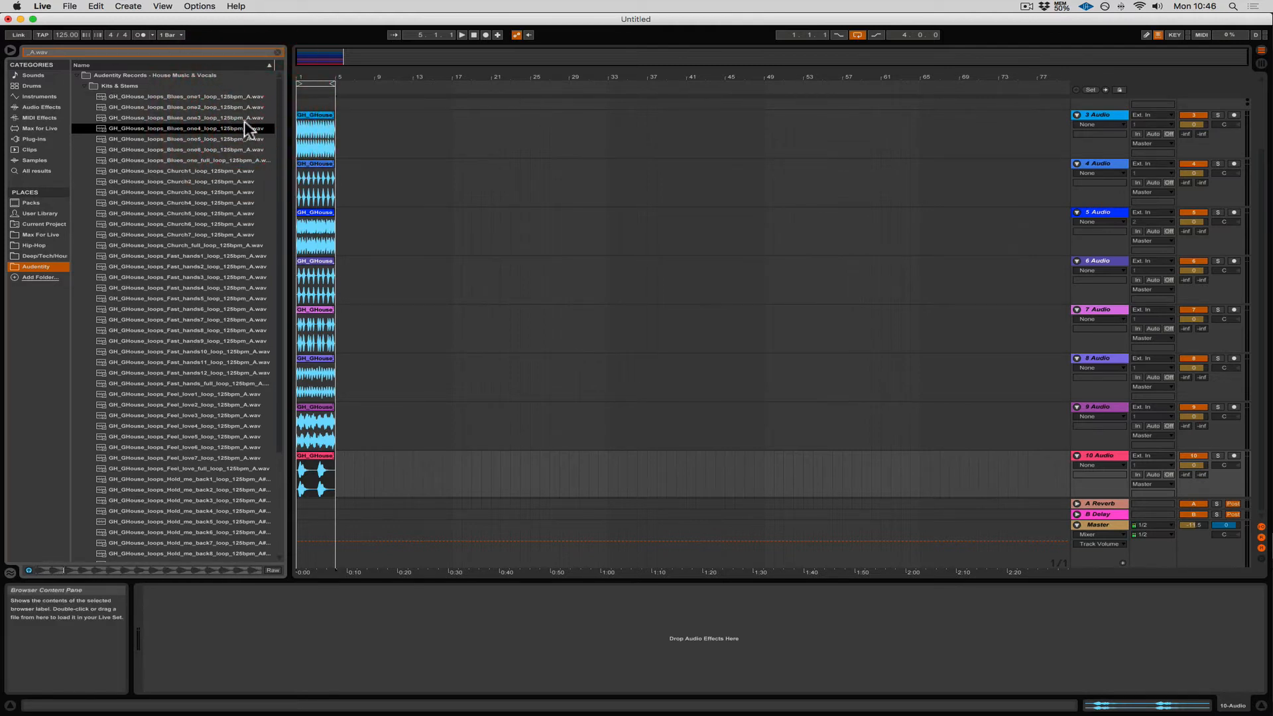
left_click(244, 138)
left_click(244, 149)
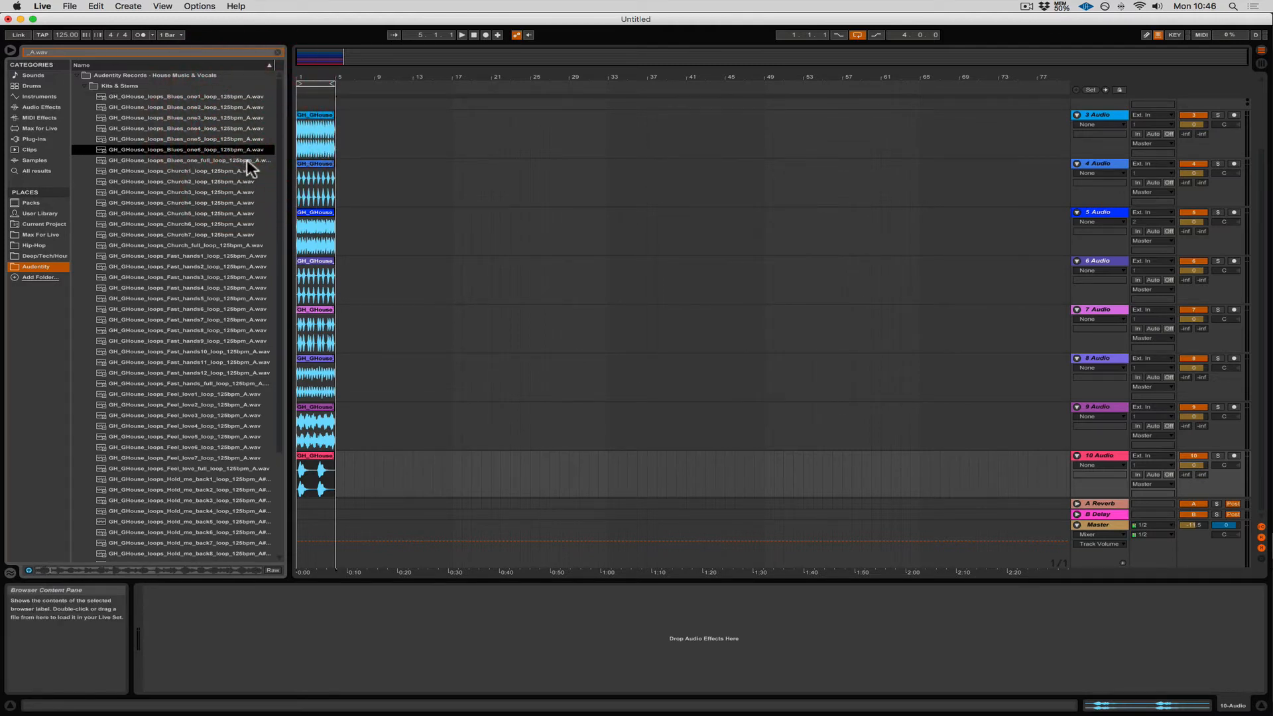
left_click(246, 160)
- Audition the Church loops in A from Church1 through Church_full
left_click(244, 171)
left_click(244, 182)
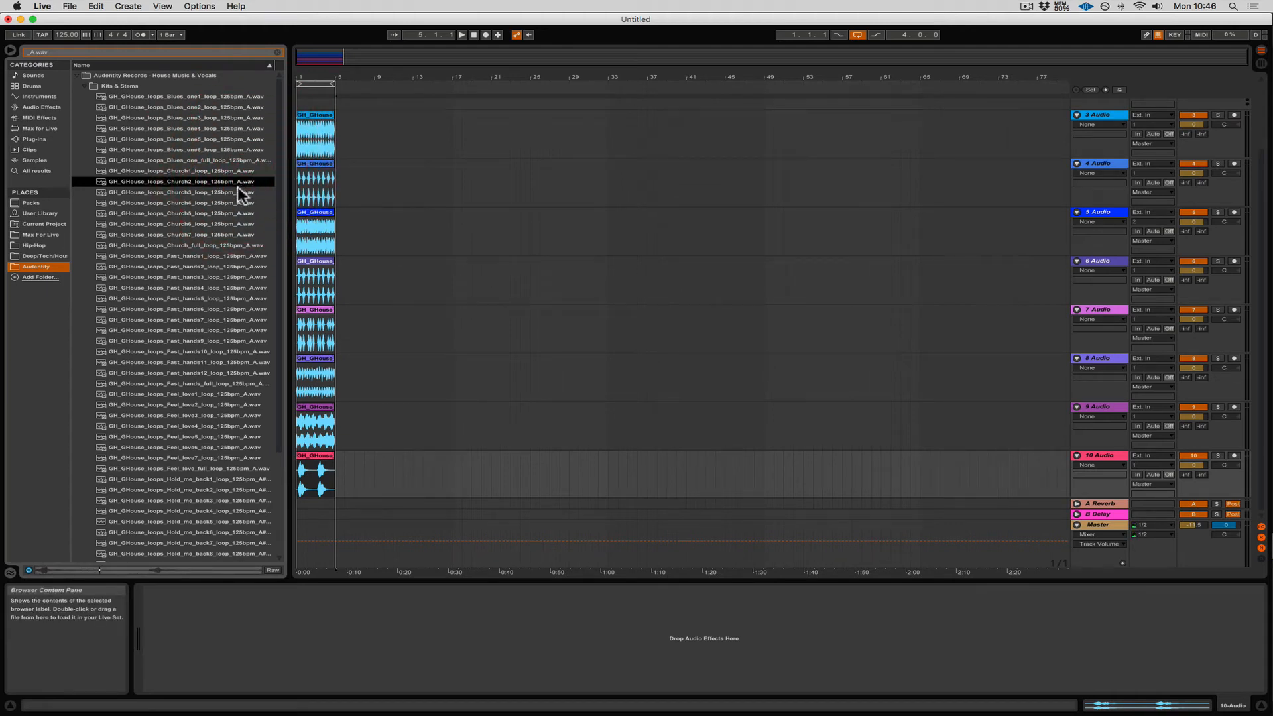
left_click(242, 192)
left_click(243, 203)
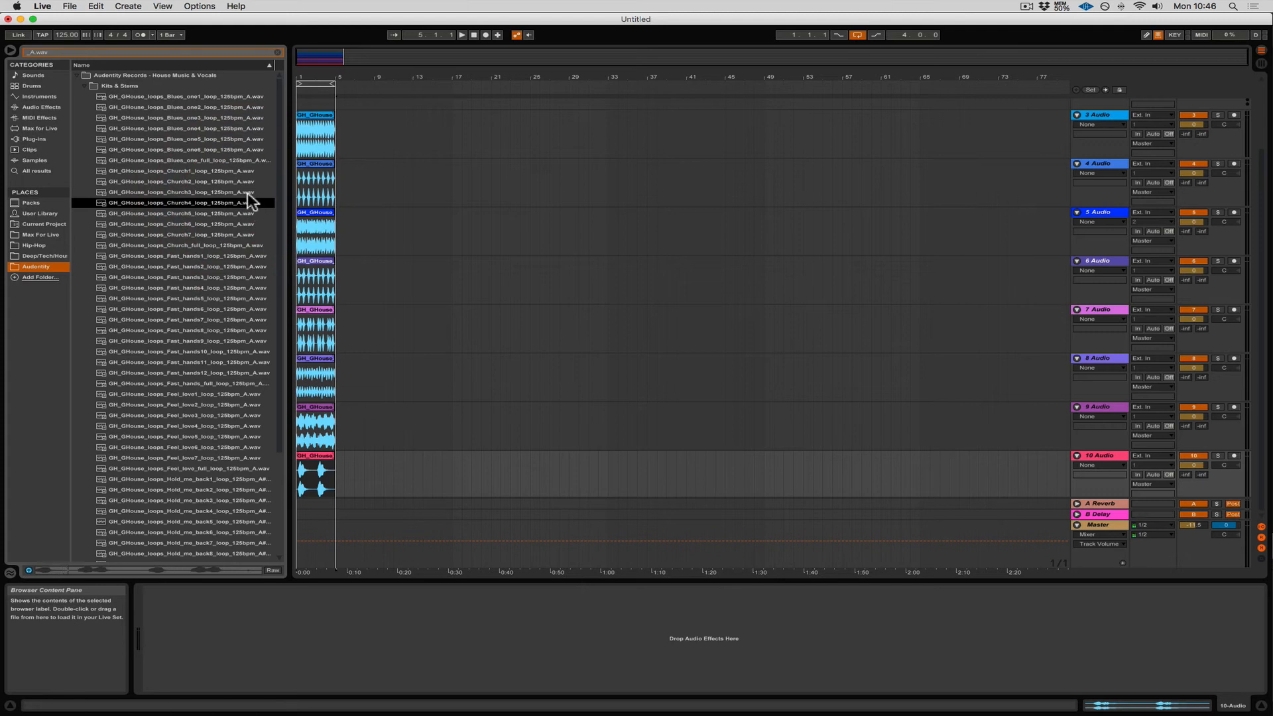
left_click(245, 214)
left_click(246, 224)
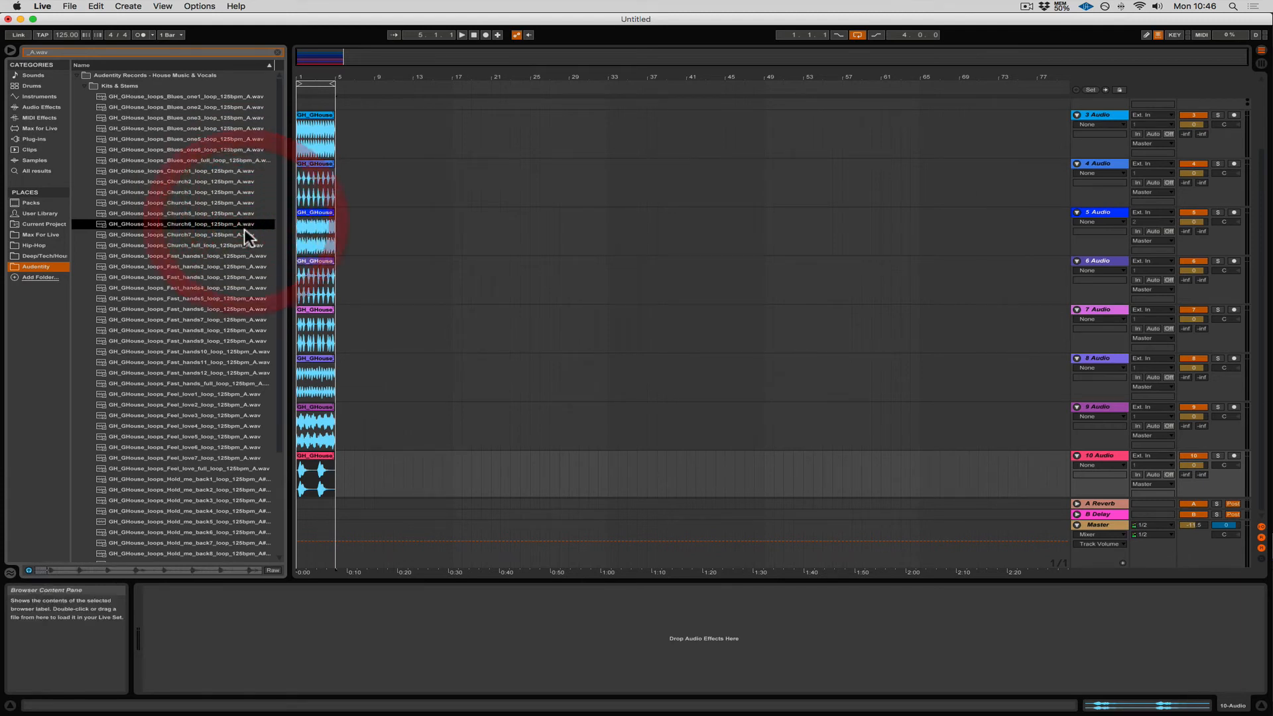
left_click(246, 235)
left_click(243, 244)
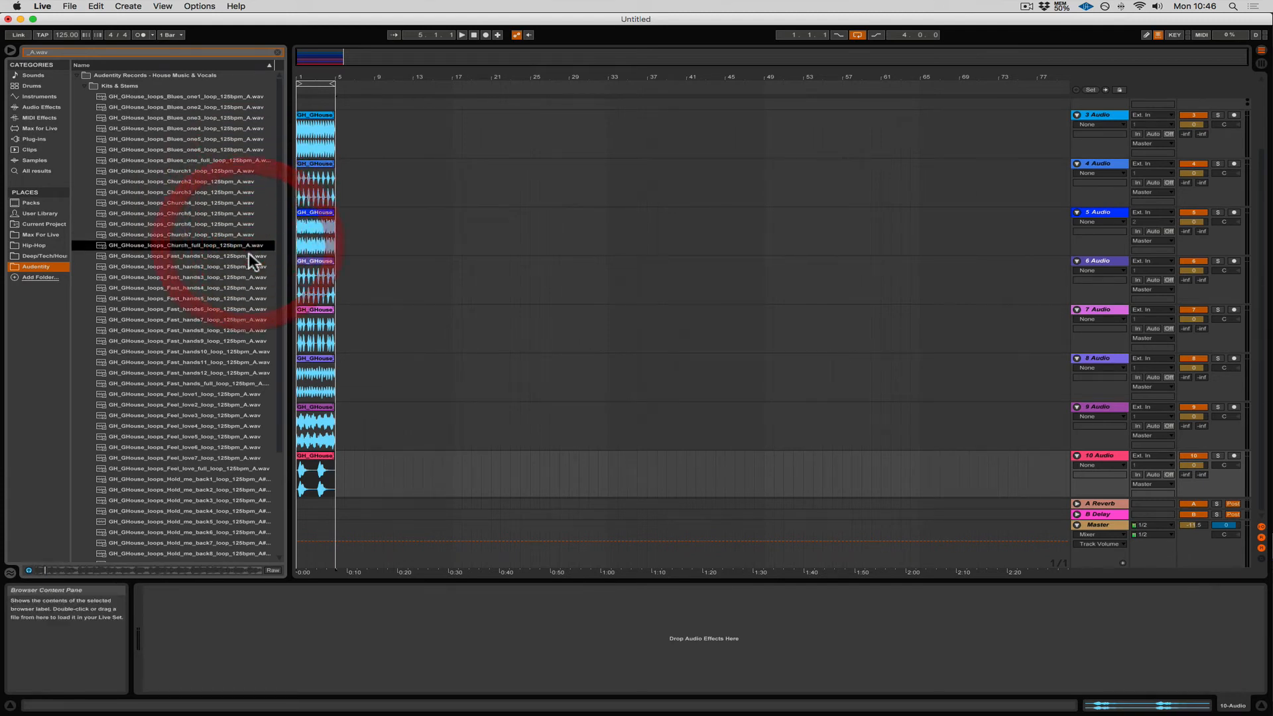
- Audition Fast_hands1 through Fast_hands4 and preview Fast_hands4 against the playing arrangement
left_click(249, 255)
left_click(251, 267)
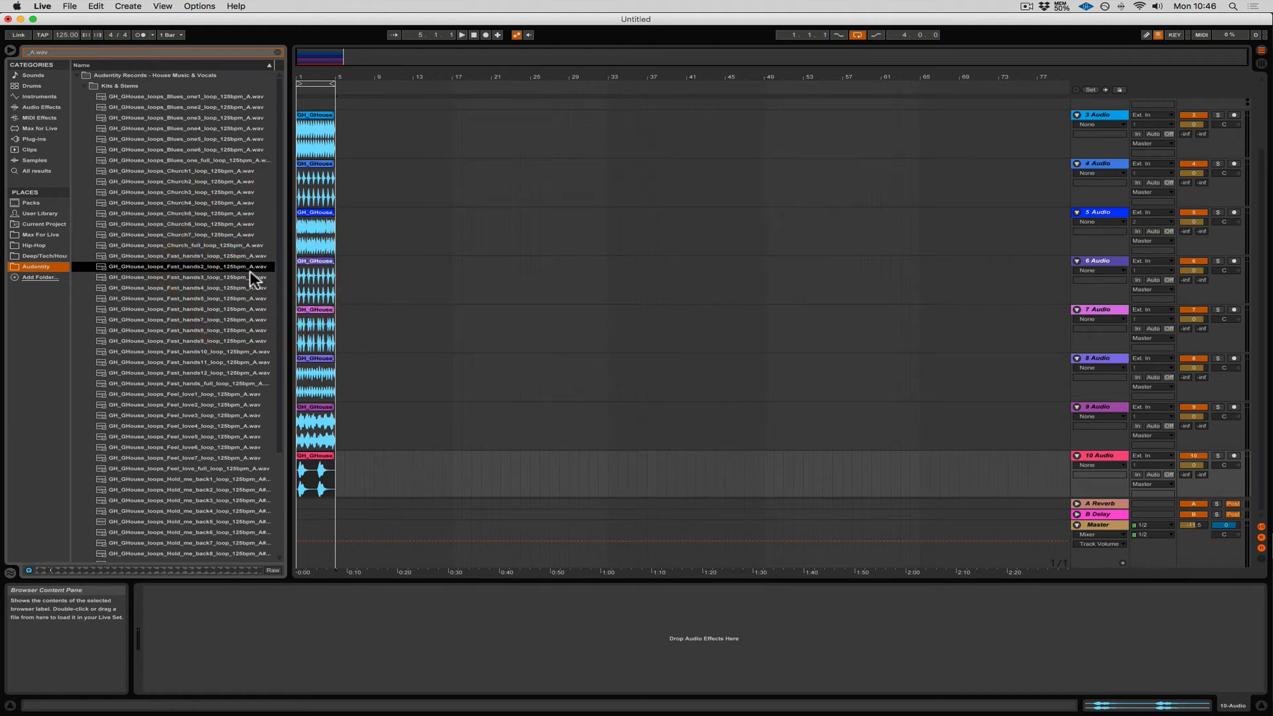
left_click(249, 278)
left_click(250, 289)
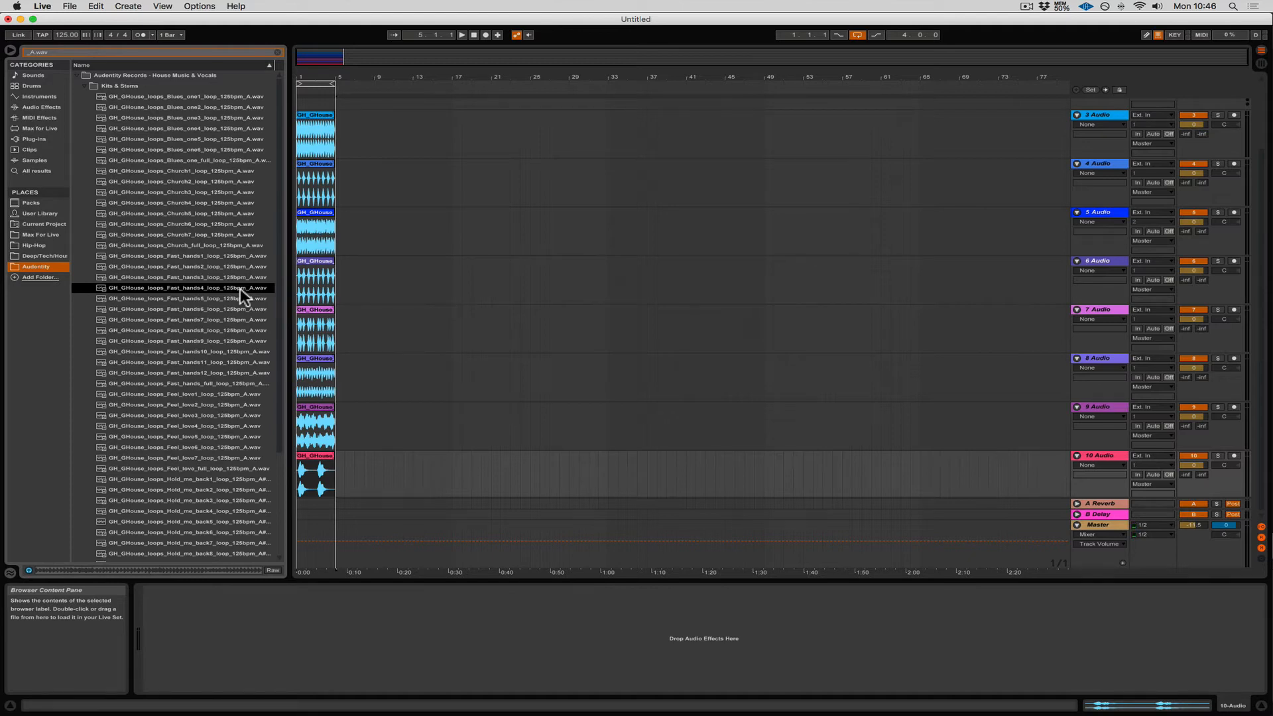
key("space")
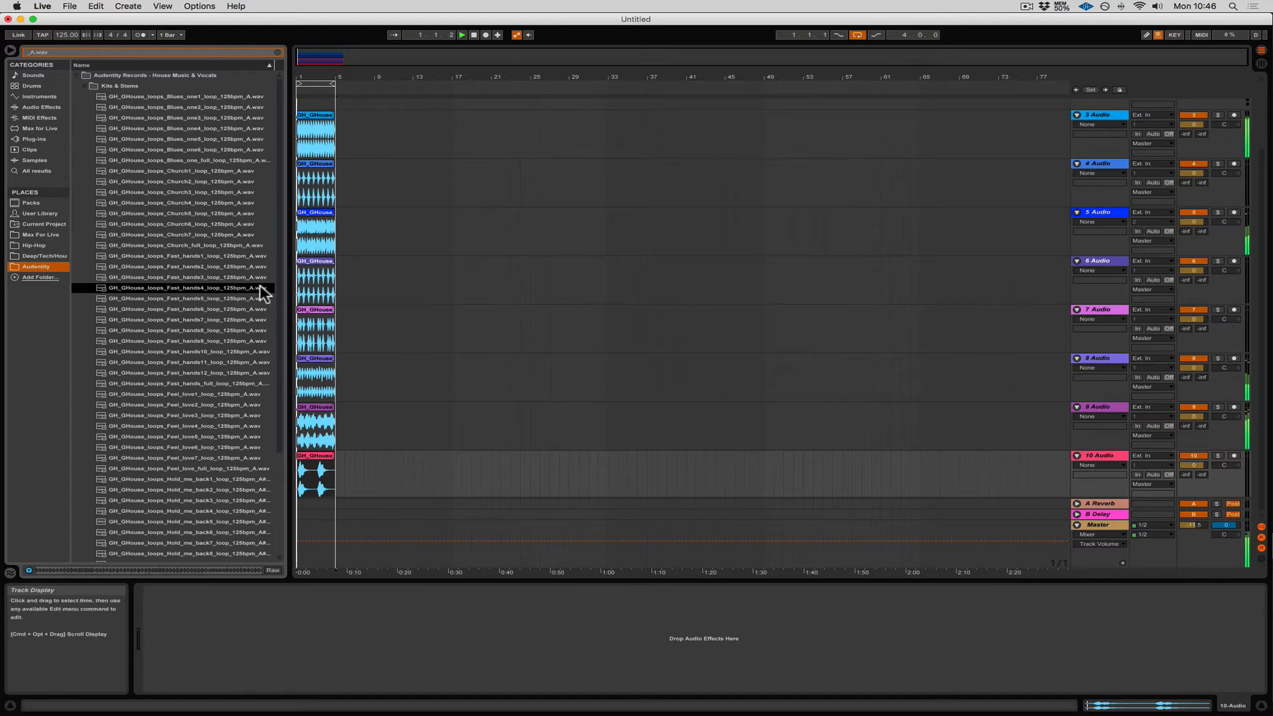
left_click(221, 288)
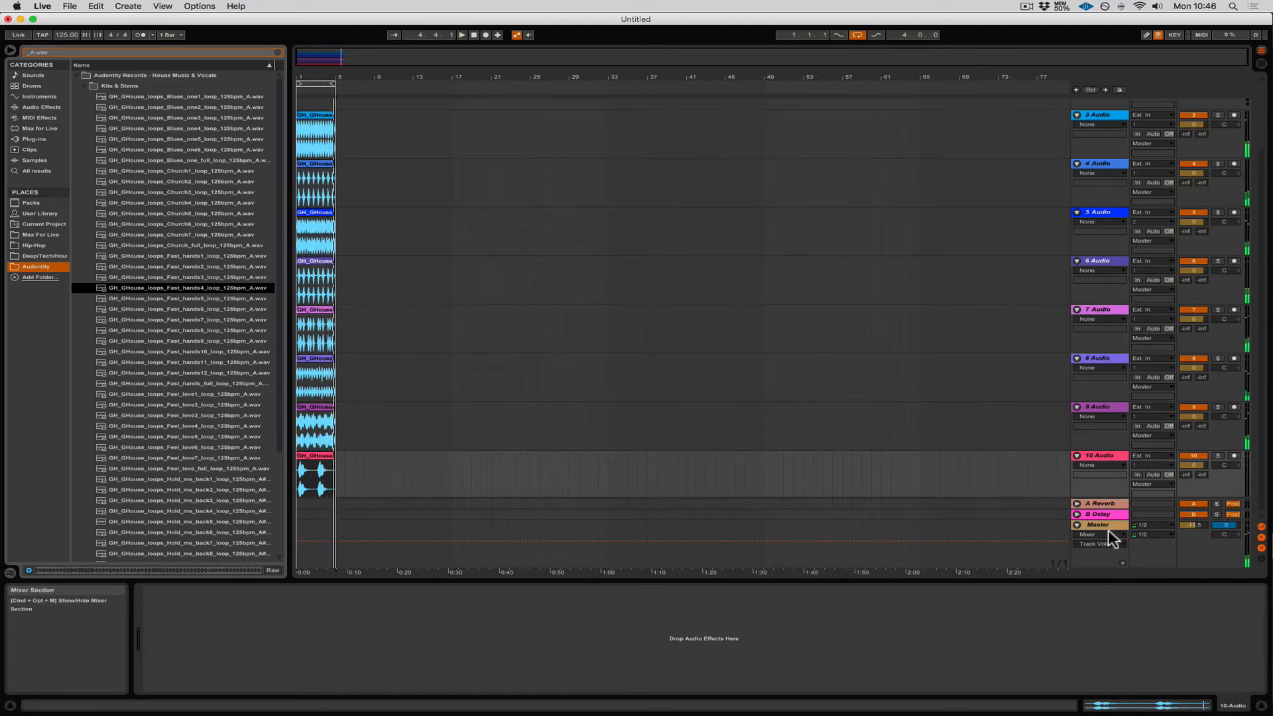
- Insert an audio track below track 10 Audio and place the Fast_hands4 loop at its bar 1
right_click(1104, 462)
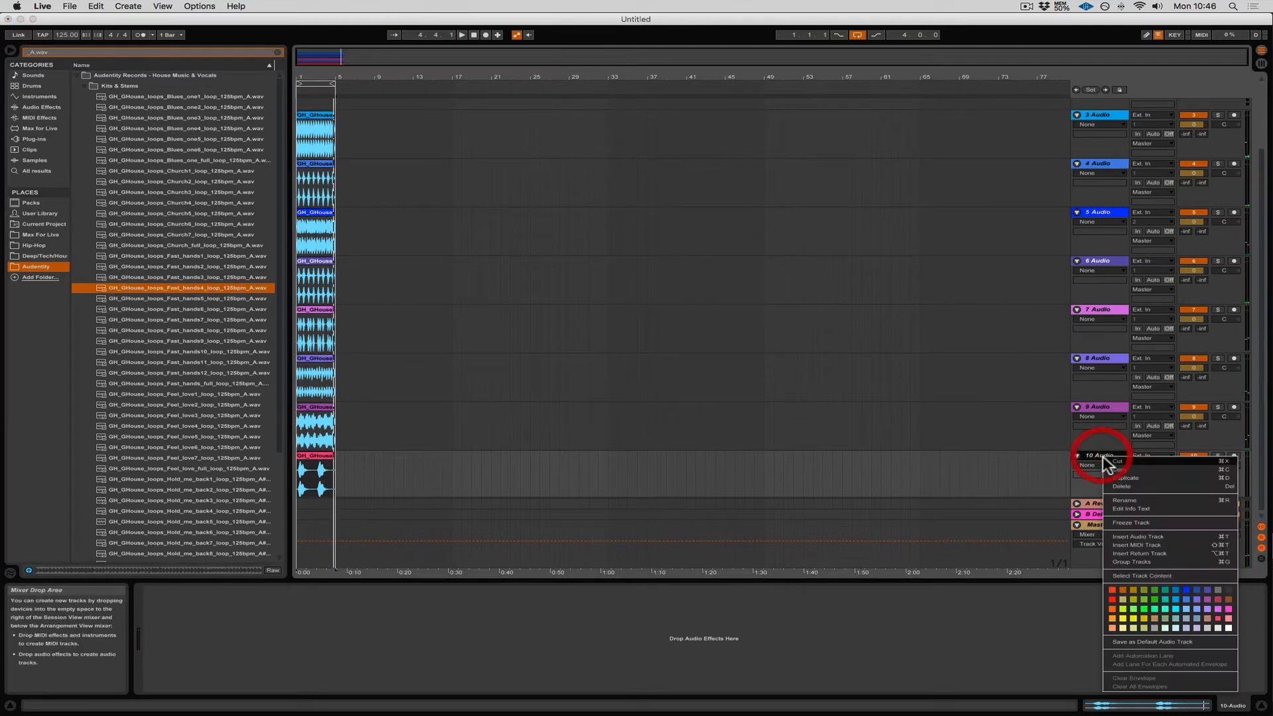
left_click(1120, 532)
left_click_drag(189, 288, 300, 472)
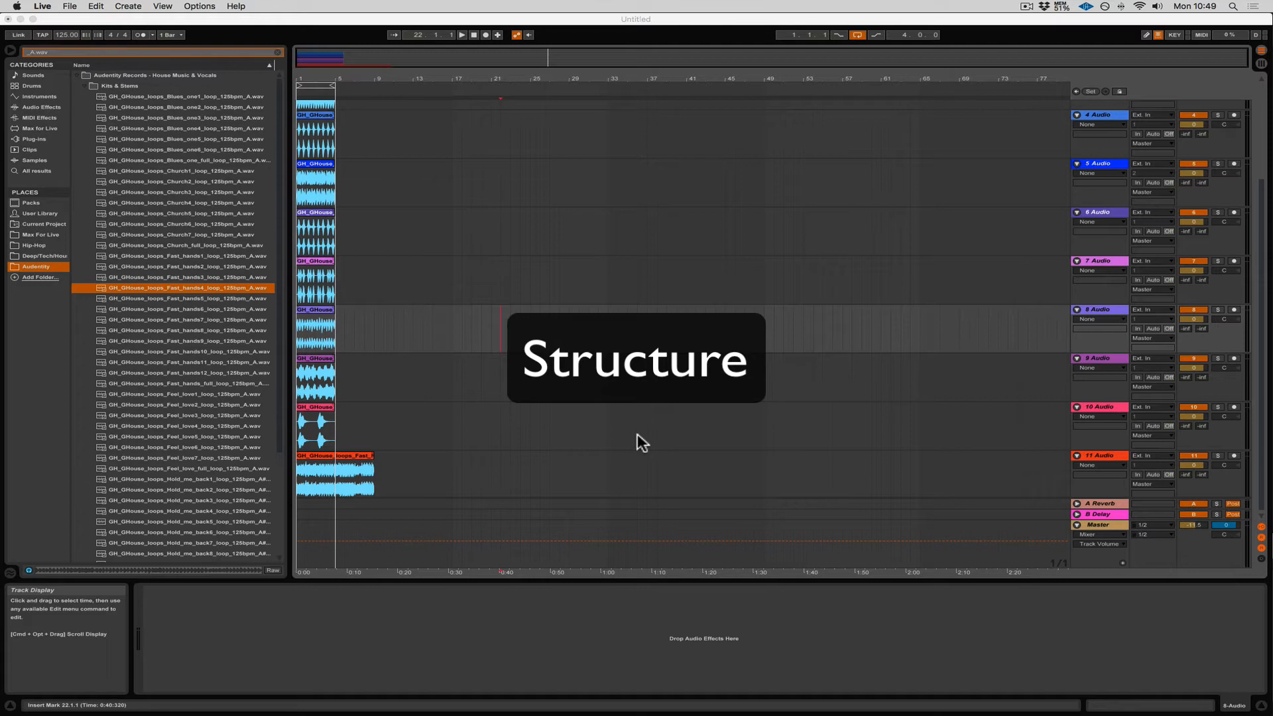
- Copy the bar 1 loops on tracks 3, 4 and 5 Audio to bar 13
scroll(638, 434, "up", 3)
scroll(638, 435, "down", 3)
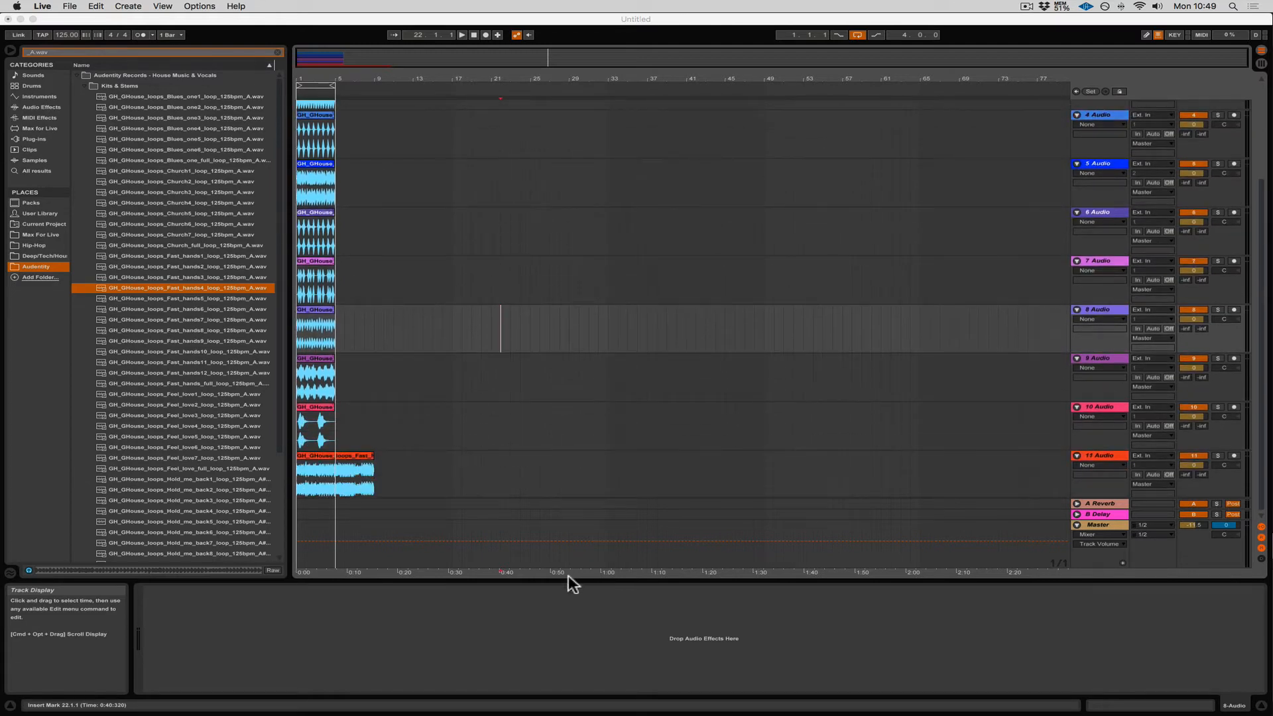
scroll(716, 472, "up", 3)
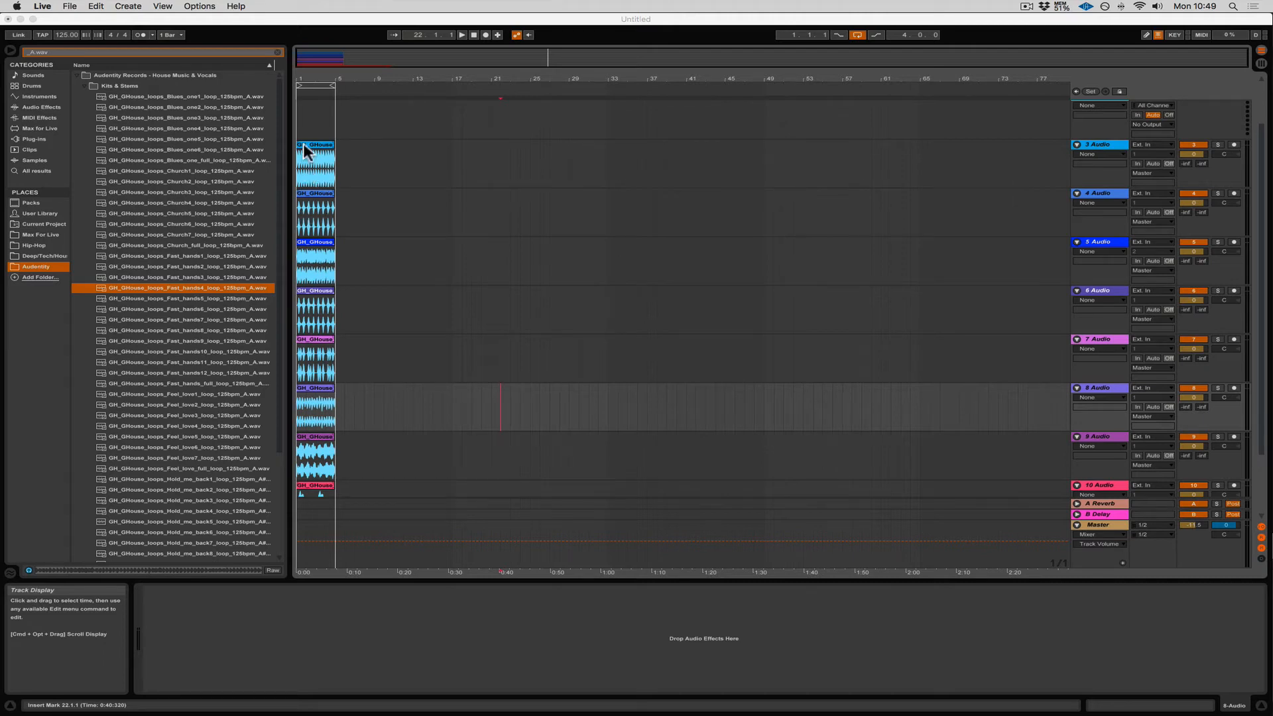
left_click_drag(318, 151, 421, 147)
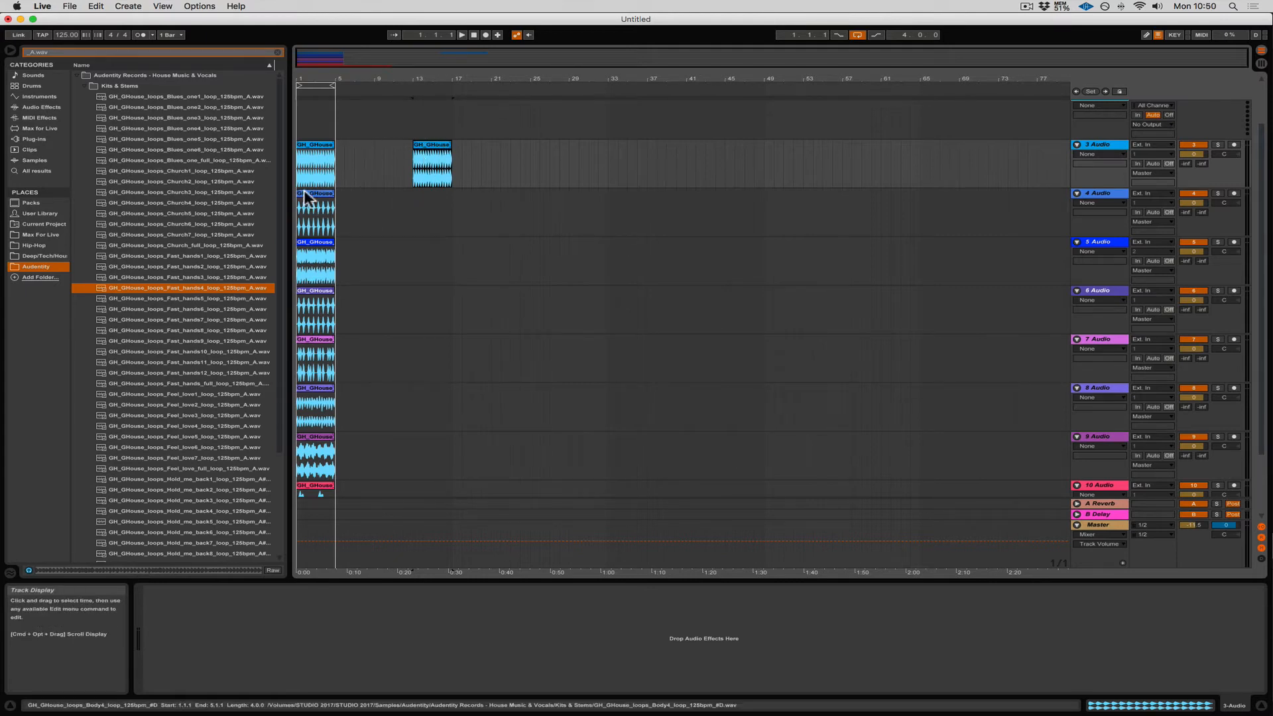
left_click_drag(309, 192, 425, 193)
left_click_drag(313, 240, 428, 241)
- Turn off the arrangement loop and play the copied clips from bar 13
left_click(411, 153)
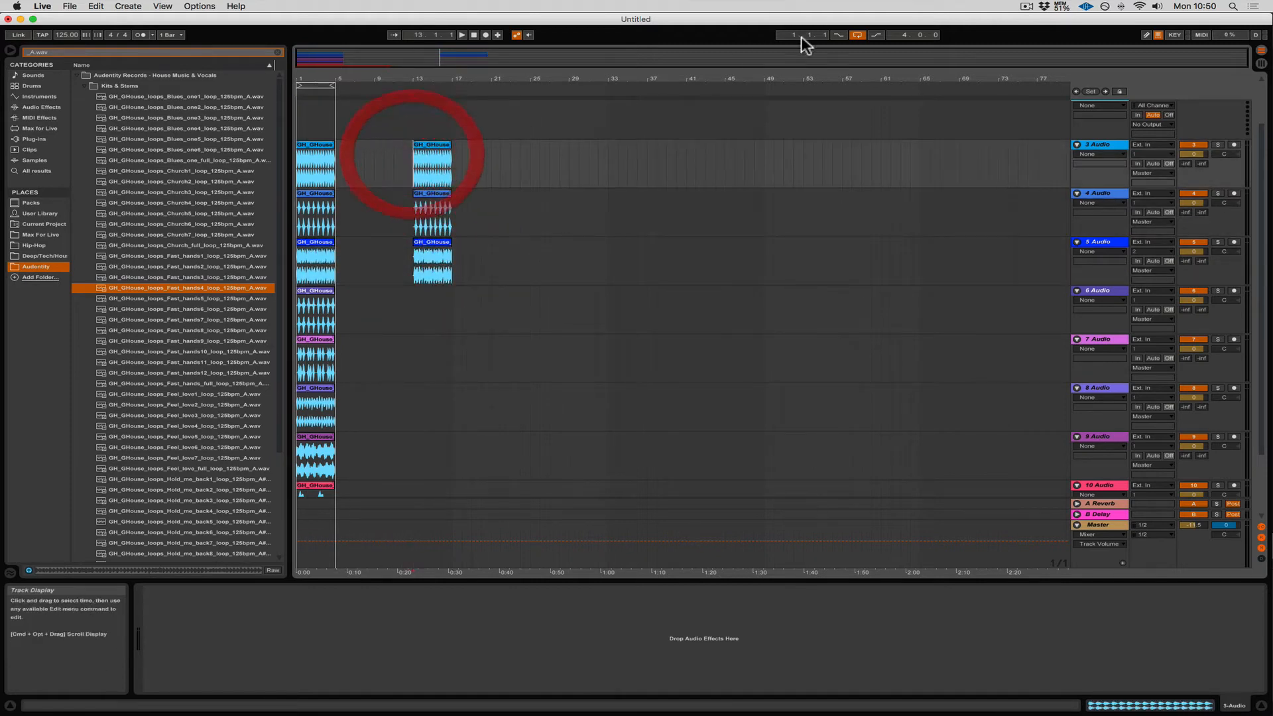
left_click(855, 34)
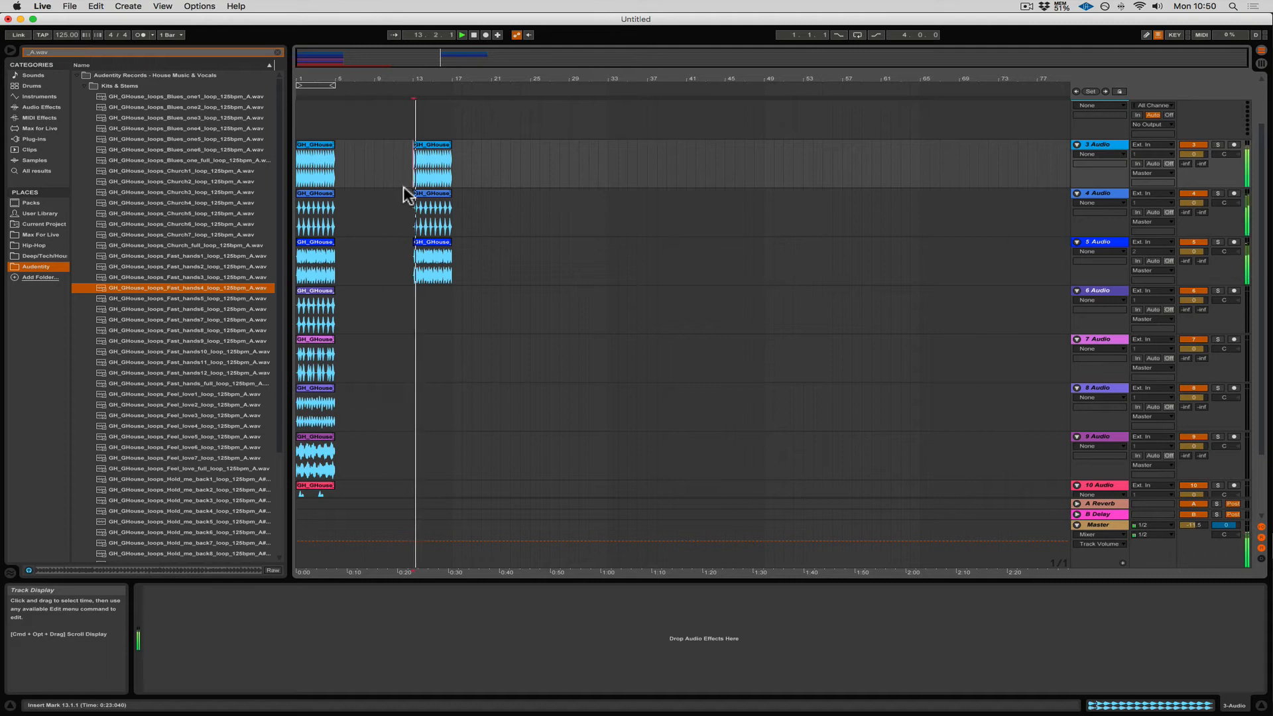
scroll(475, 183, "down", 3)
scroll(474, 183, "up", 4)
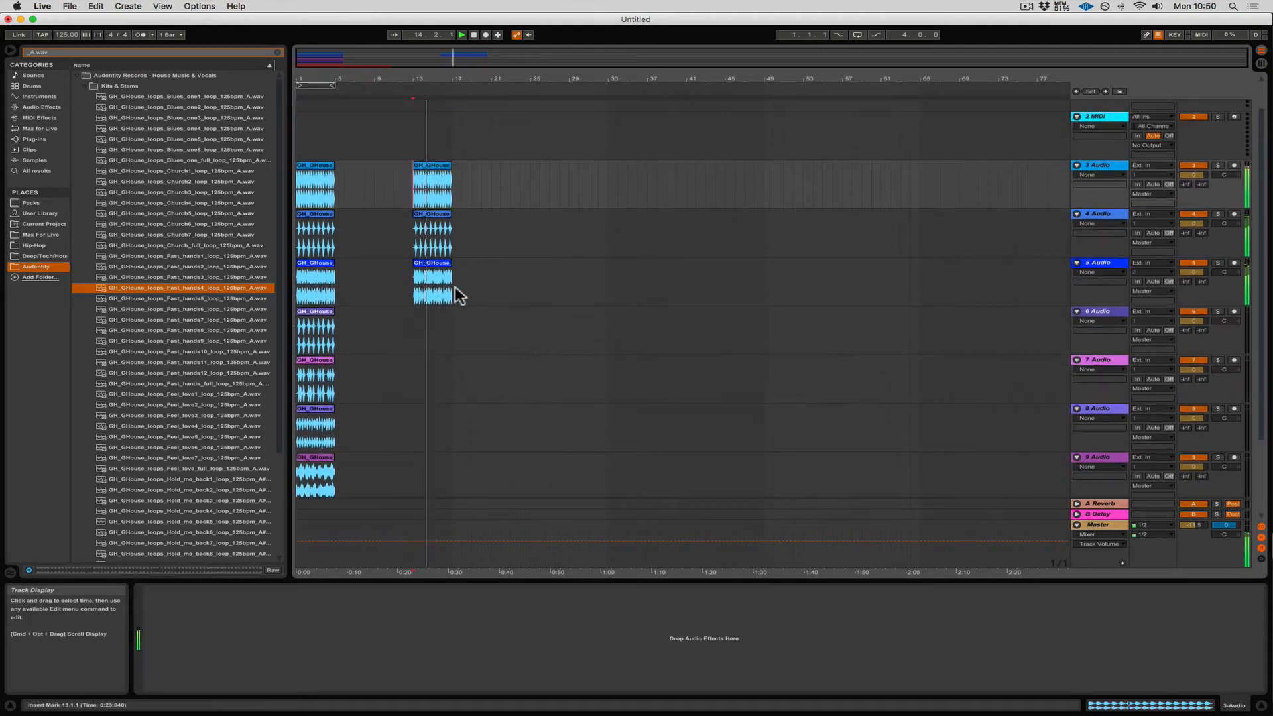
- Extend the three clips starting at bar 13 to bar 21 and duplicate that eight-bar section to bar 21
left_click_drag(452, 288, 491, 166)
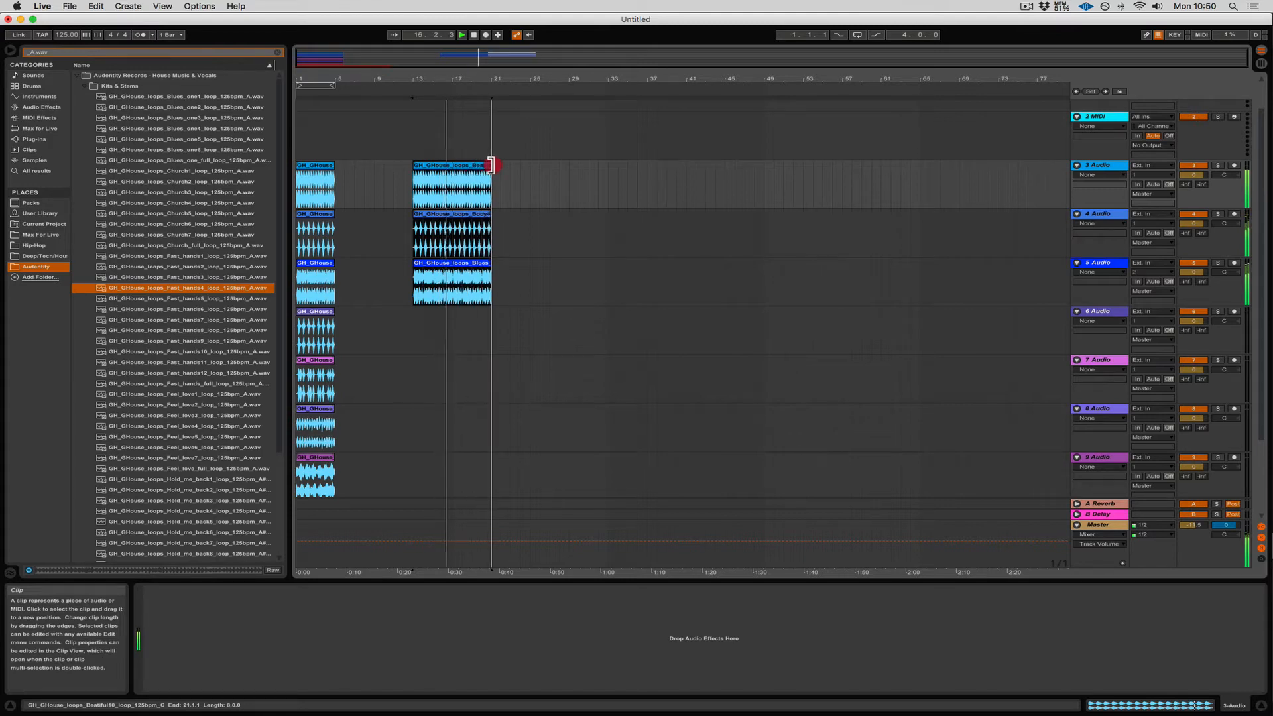
left_click(497, 285)
left_click_drag(498, 288, 422, 167)
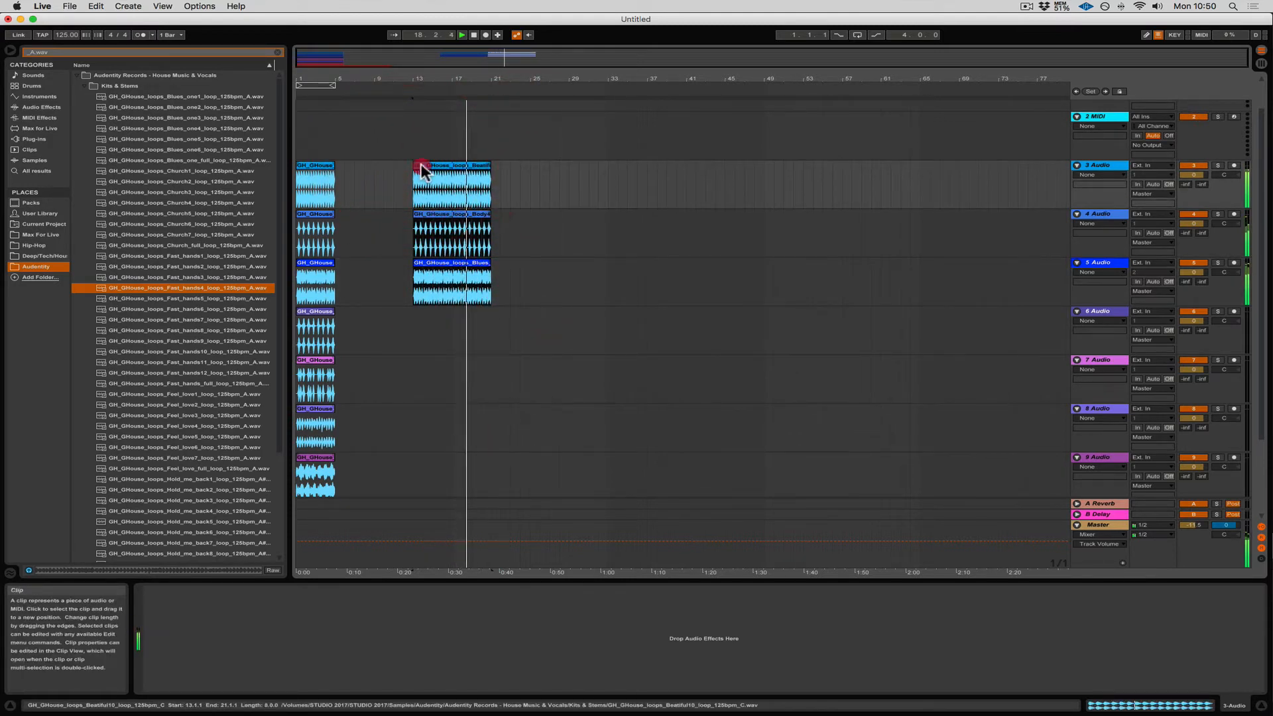
key("super+d")
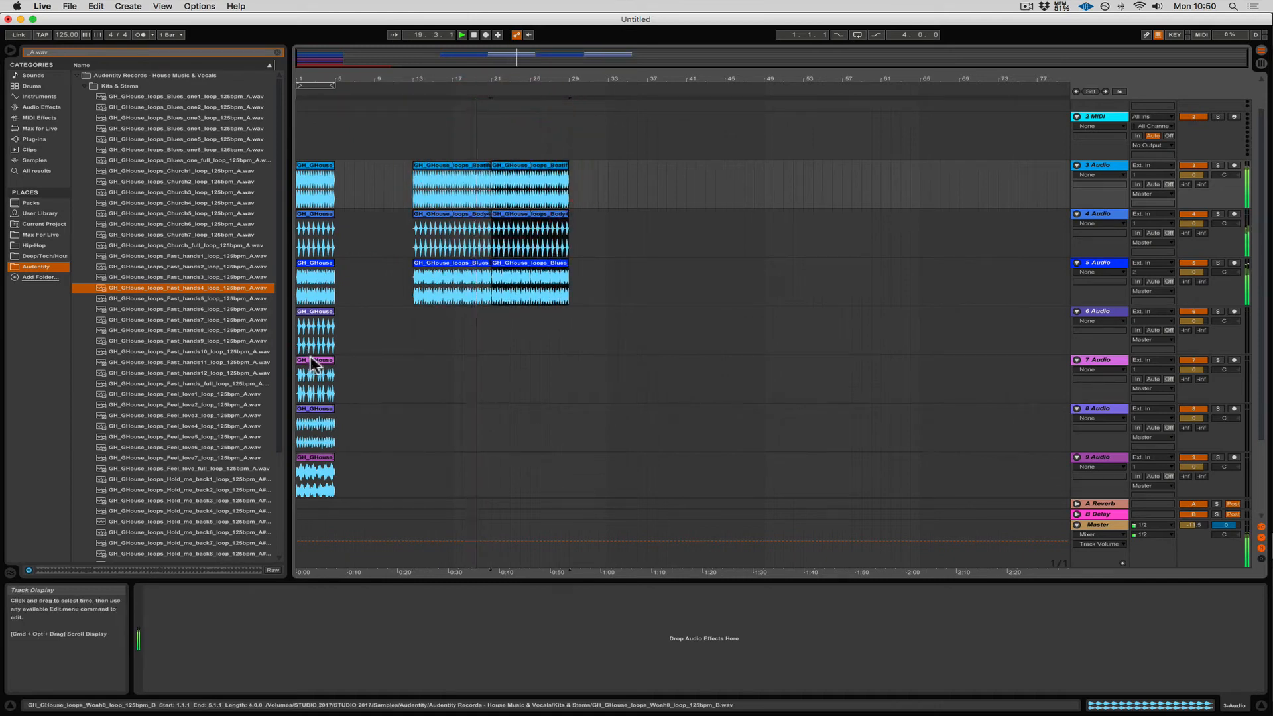
- Place copies of the 7 Audio loop at bars 21 and 25, and duplicate bars 21–29 of tracks 3–7 to bar 29
left_click_drag(310, 359, 506, 363)
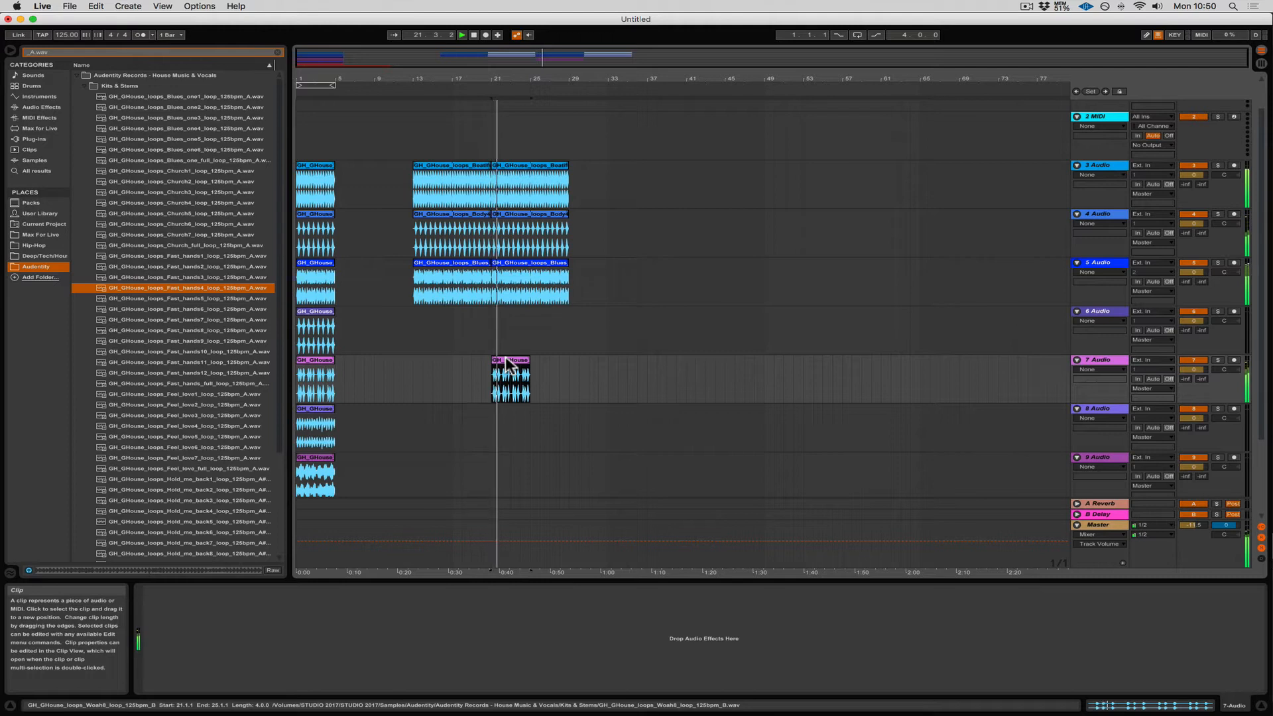
left_click_drag(507, 362, 538, 355)
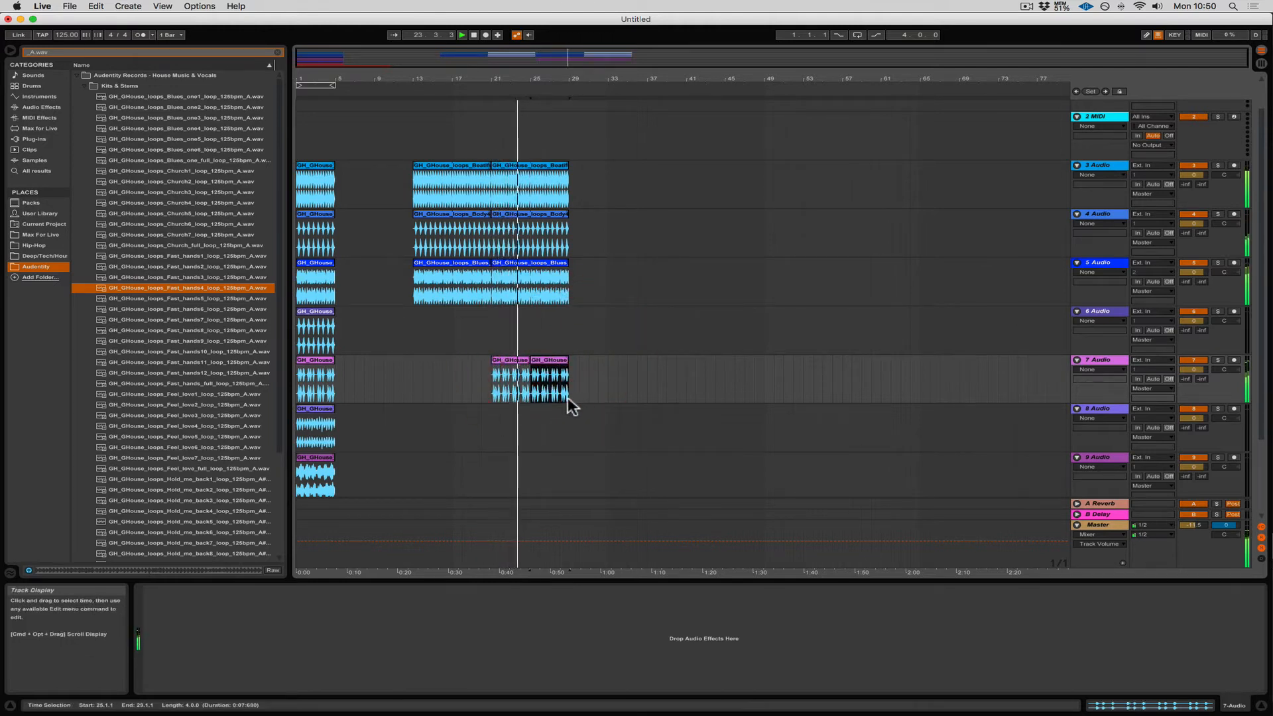
left_click_drag(575, 400, 580, 169)
- Place copies of the 8 Audio loop at bars 29 and 33 while the arrangement plays
scroll(383, 500, "down", 3)
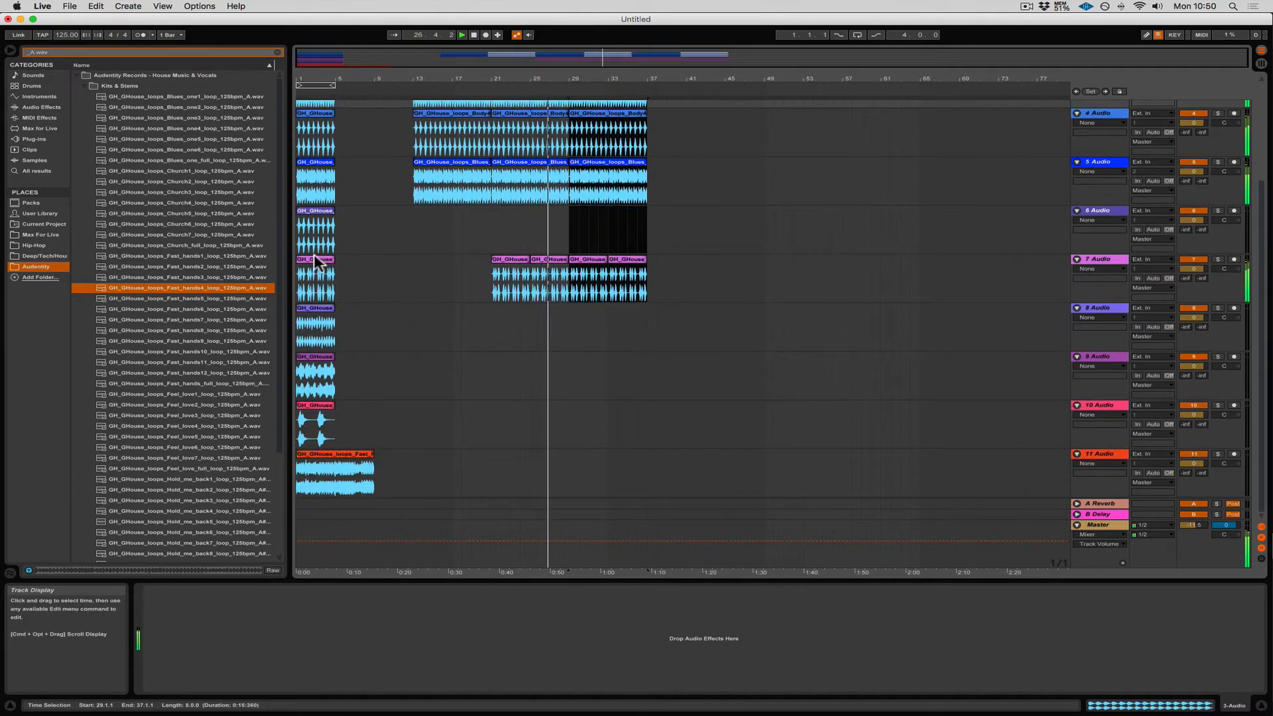
left_click_drag(319, 310, 614, 303)
scroll(444, 304, "up", 2)
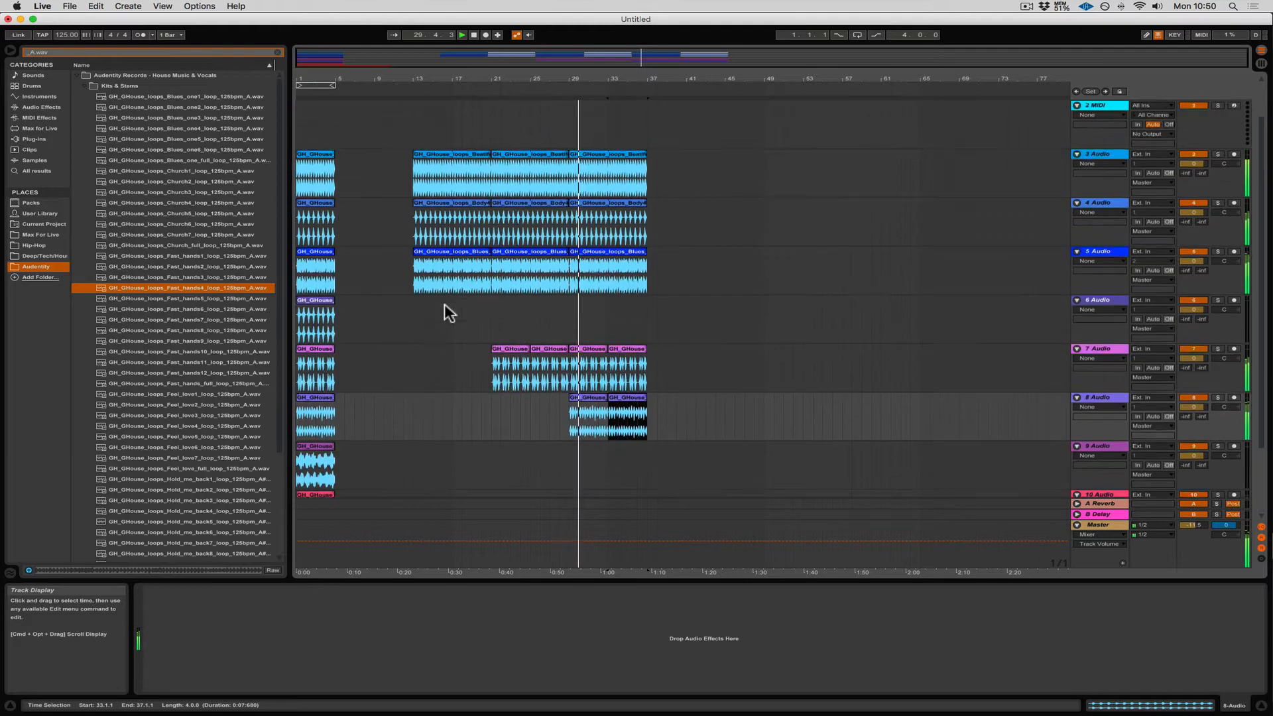
scroll(445, 305, "down", 2)
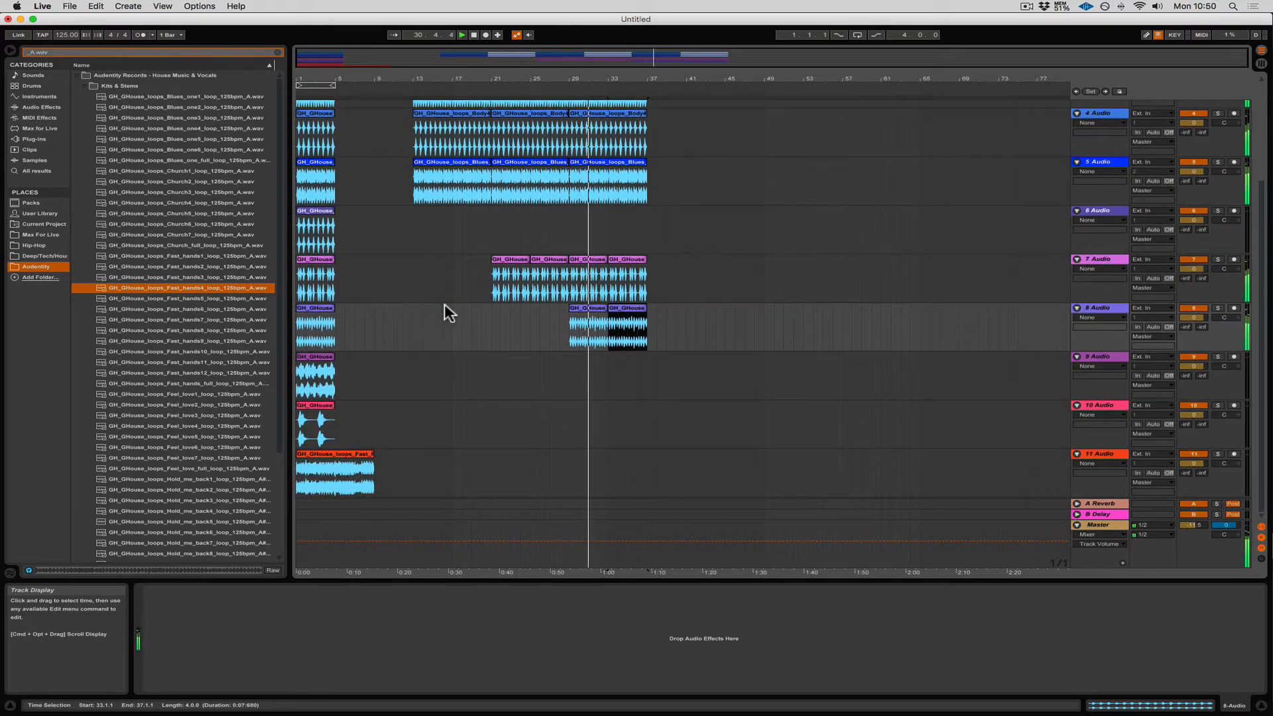
scroll(444, 303, "up", 2)
scroll(444, 304, "down", 2)
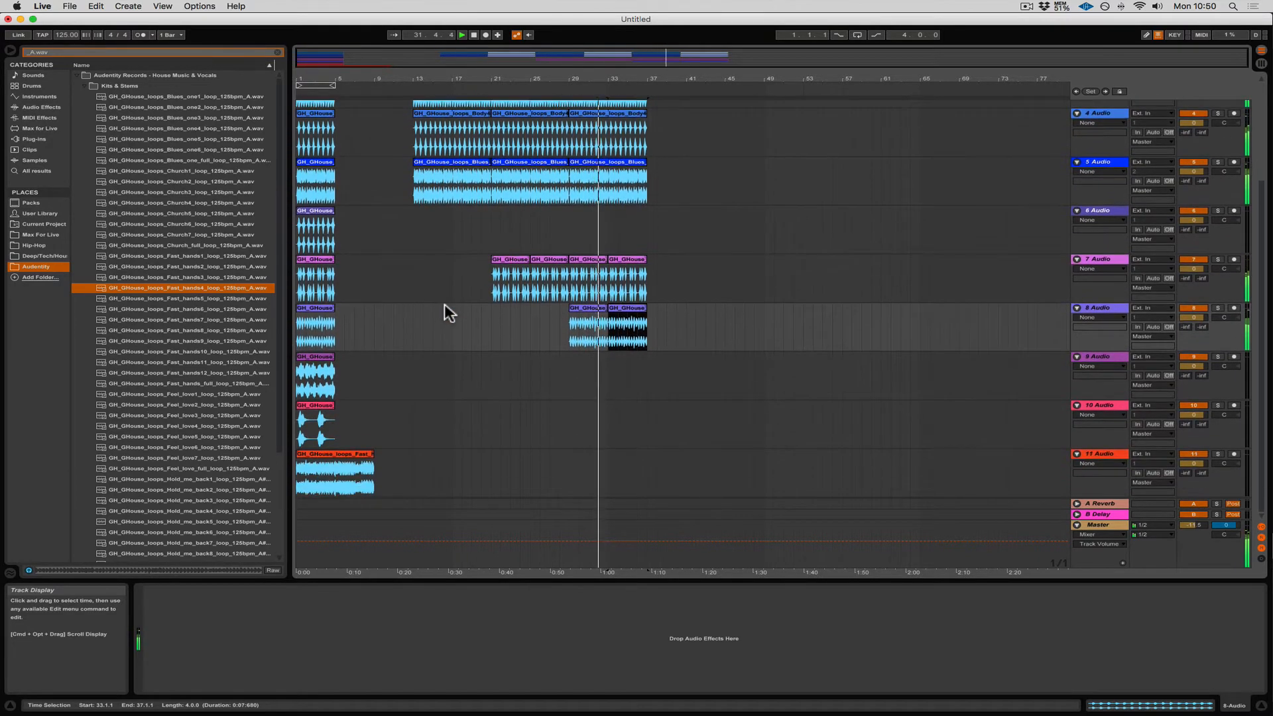
scroll(444, 304, "up", 2)
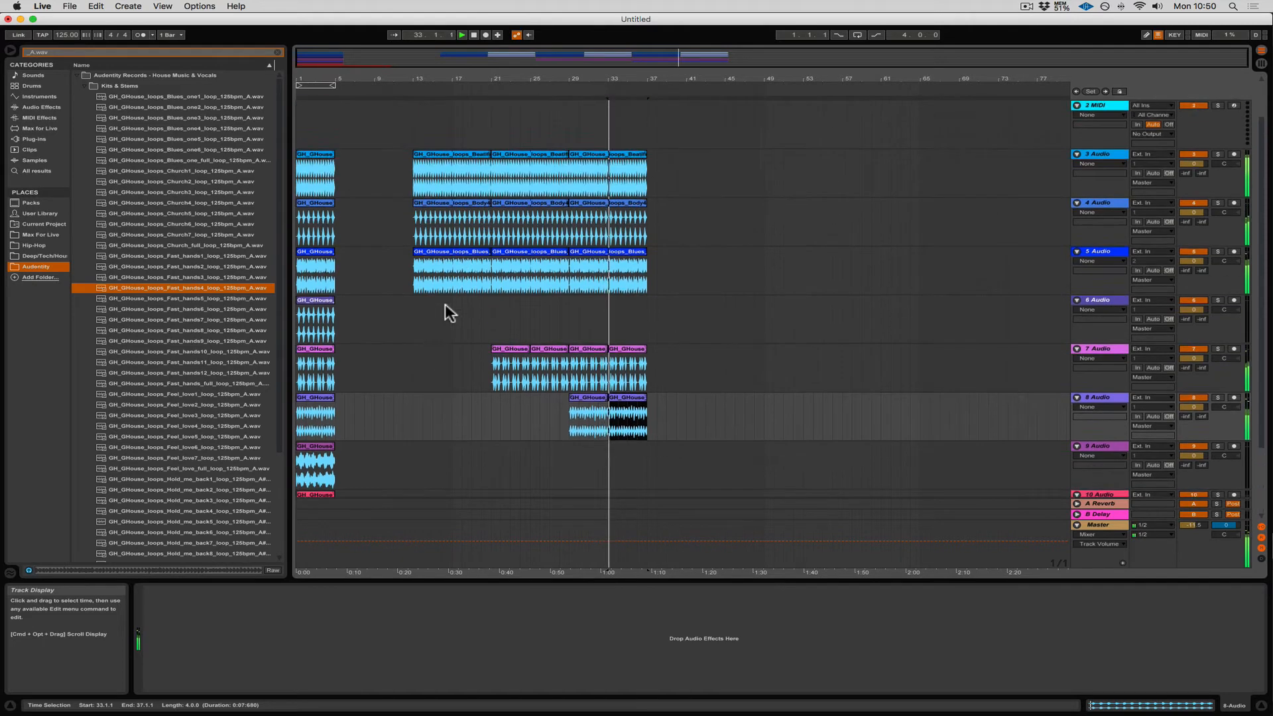
scroll(444, 303, "up", 1)
- Duplicate bars 29–37 of tracks 3–8 to bar 37 and place copies of the 10 Audio loop at bars 37 and 41
left_click_drag(651, 476, 643, 217)
scroll(484, 344, "down", 3)
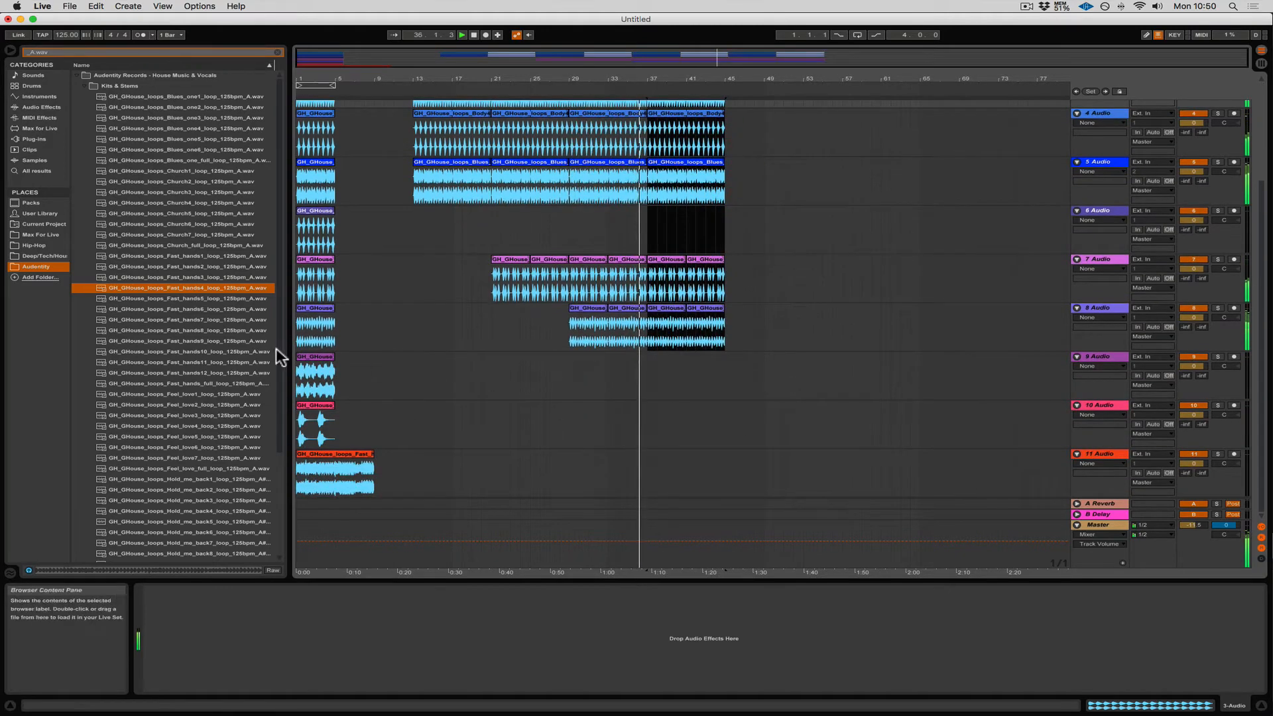
left_click_drag(308, 406, 701, 411)
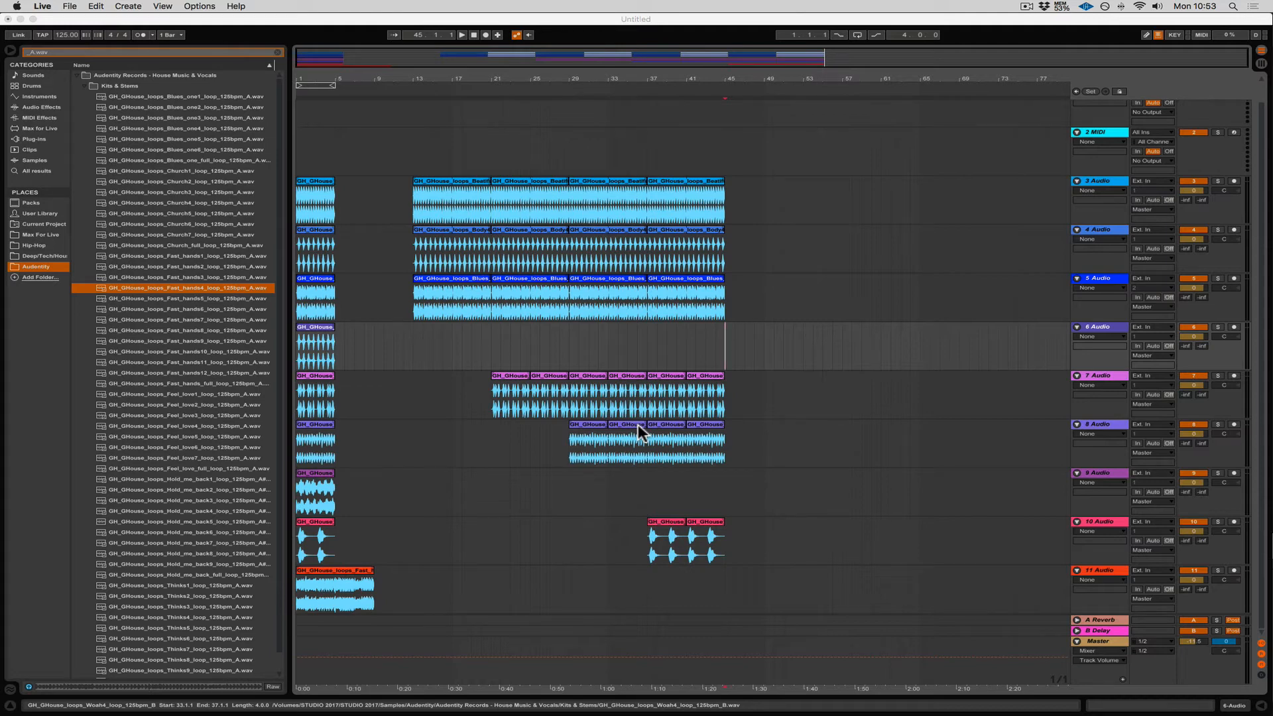
- Fill bars 45–53 with the Fast_hands4 loop and duplicates of the previous eight bars on tracks 4–10, and play from bar 37
left_click(316, 571)
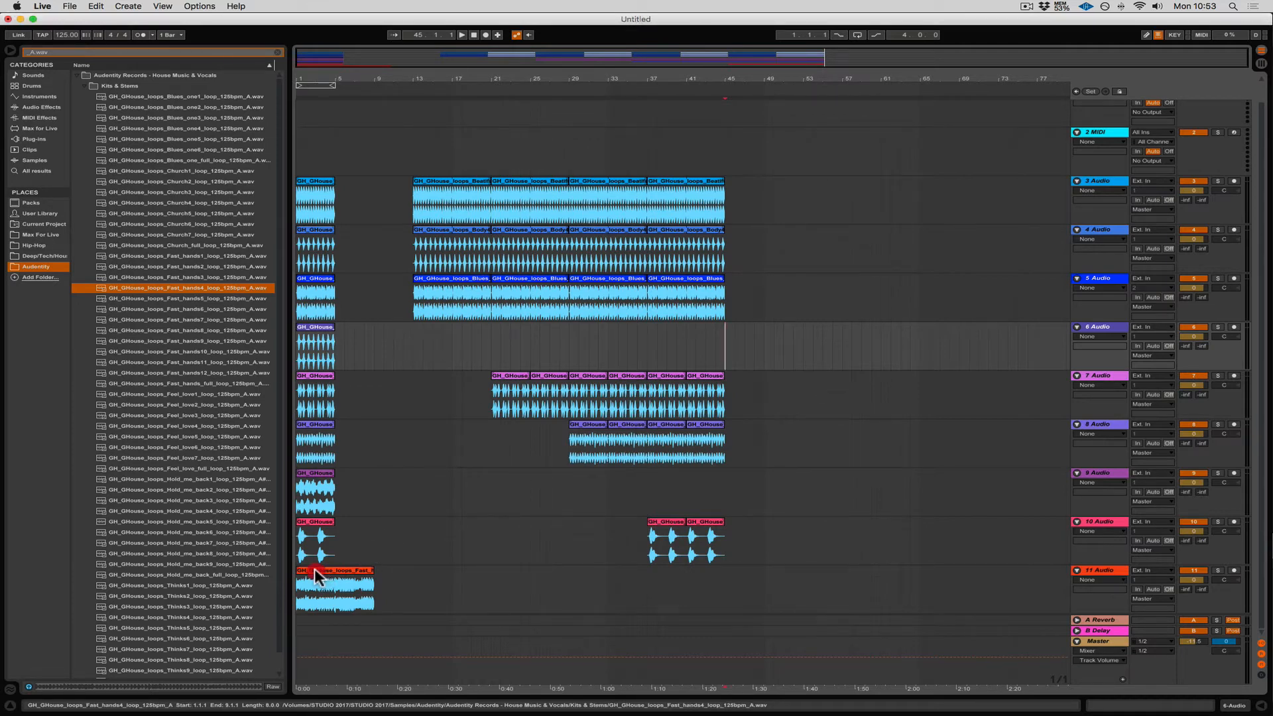
left_click_drag(329, 575, 734, 228)
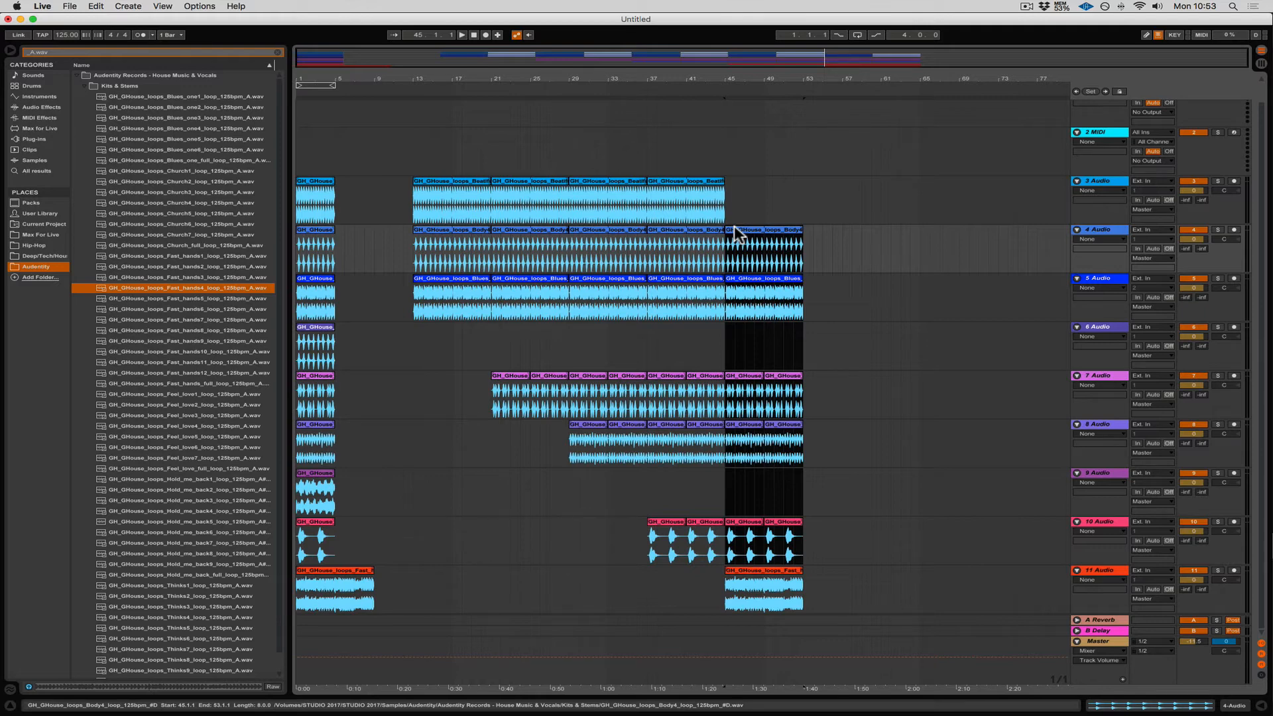
left_click(649, 206)
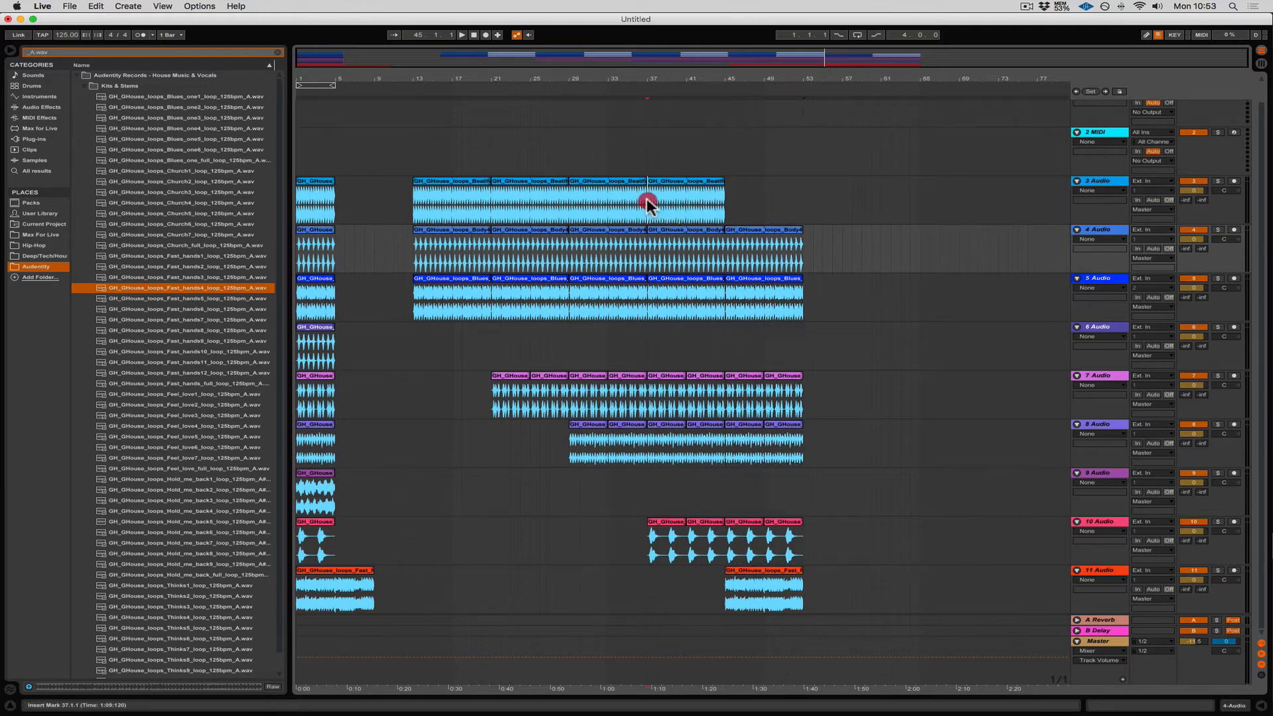
key("space")
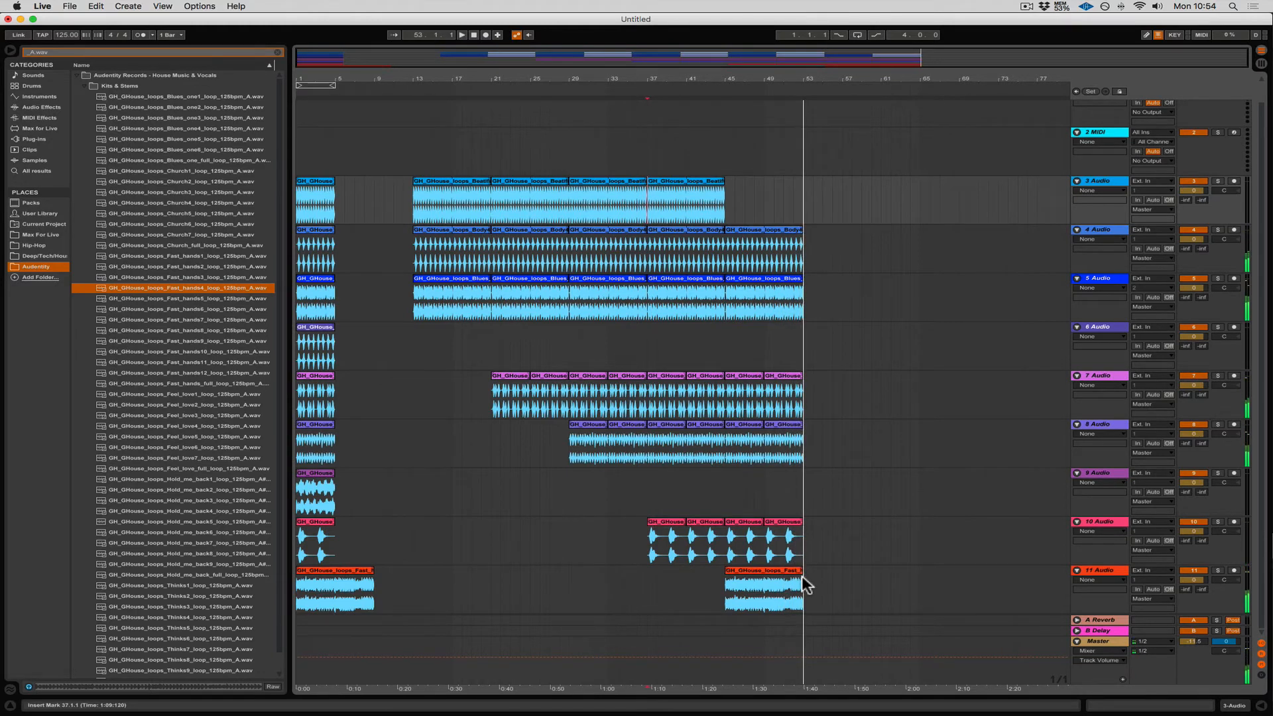
- Duplicate bars 45–53 of tracks 4, 5, 7, 10 and 11 Audio to bar 53
left_click_drag(804, 560, 723, 307)
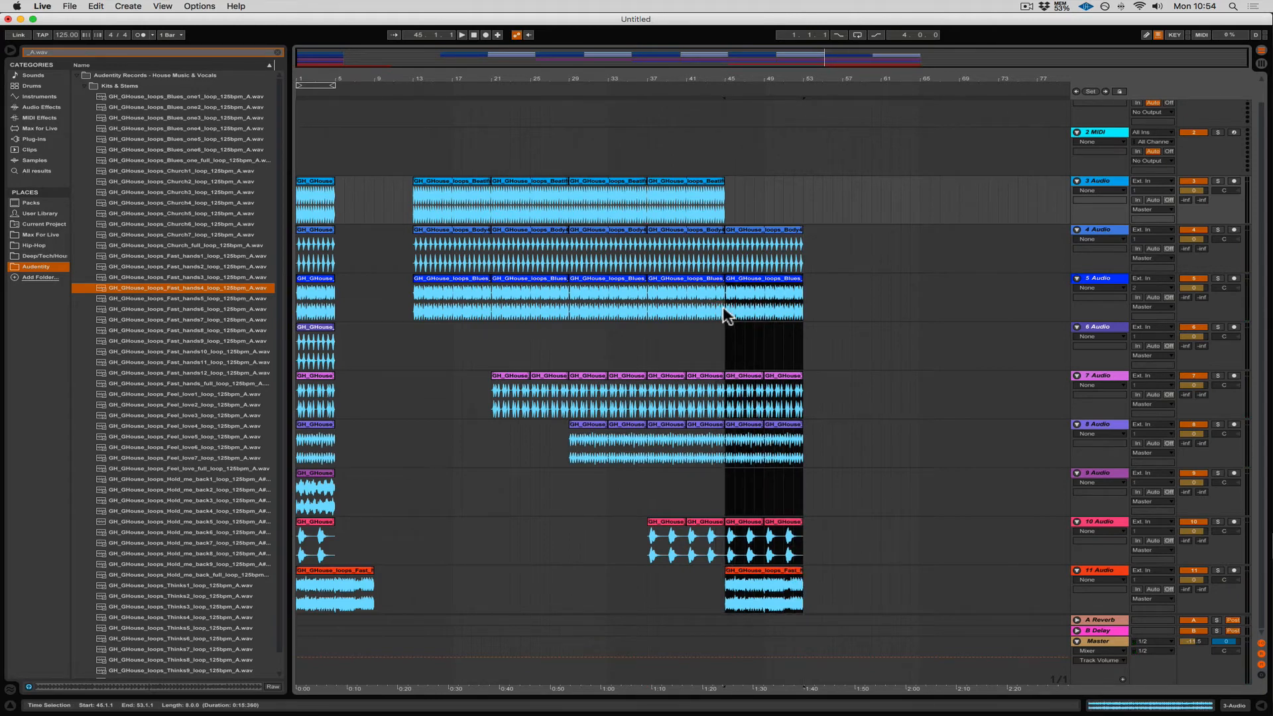
left_click_drag(782, 240, 814, 236)
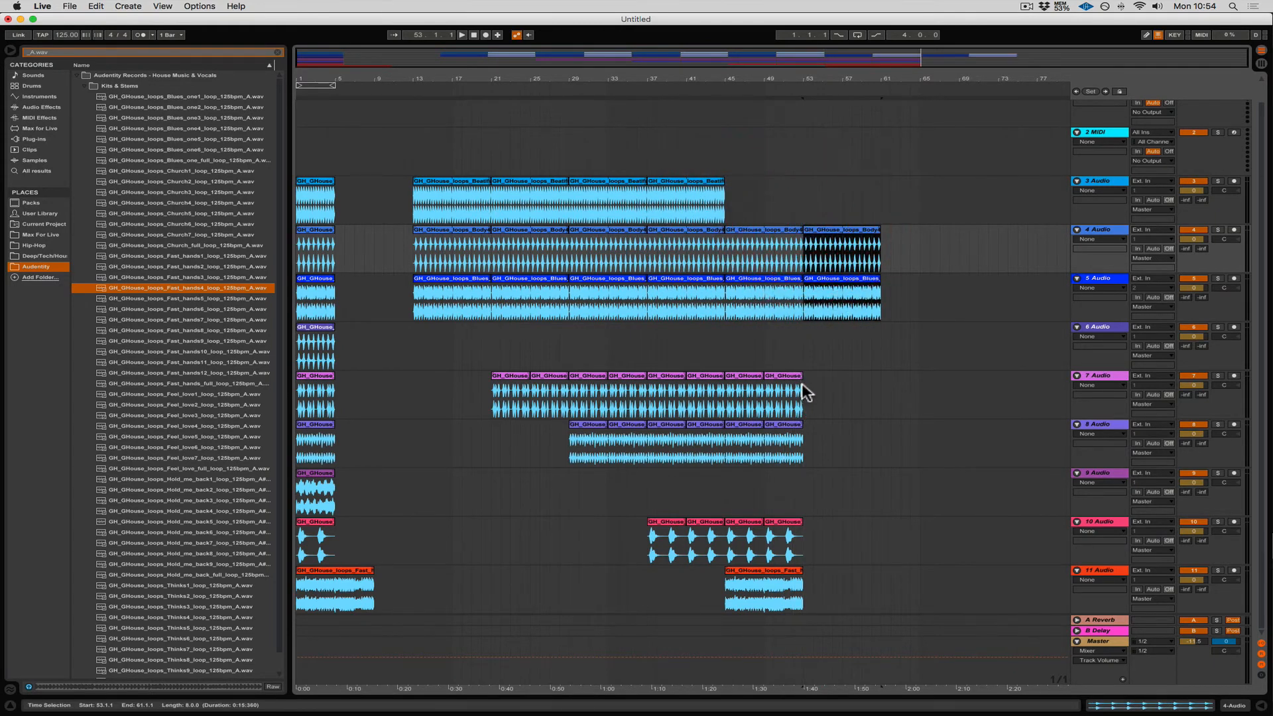
mouse_move(805, 393)
left_mouse_down()
mouse_move(725, 387)
mouse_move(833, 398)
mouse_move(809, 381)
left_mouse_up()
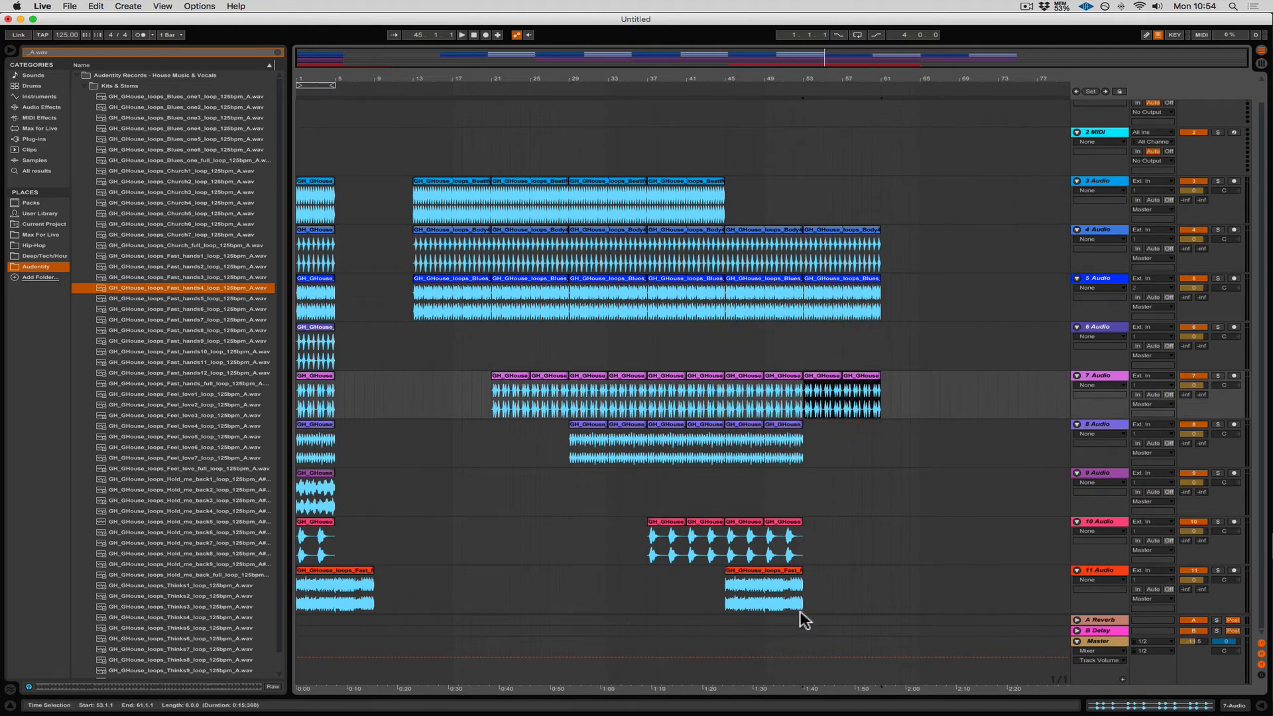
left_click_drag(803, 603, 814, 531)
- Place copies of the 9 Audio loop at bars 53 and 57, and play the arrangement from bar 49
left_click(315, 475)
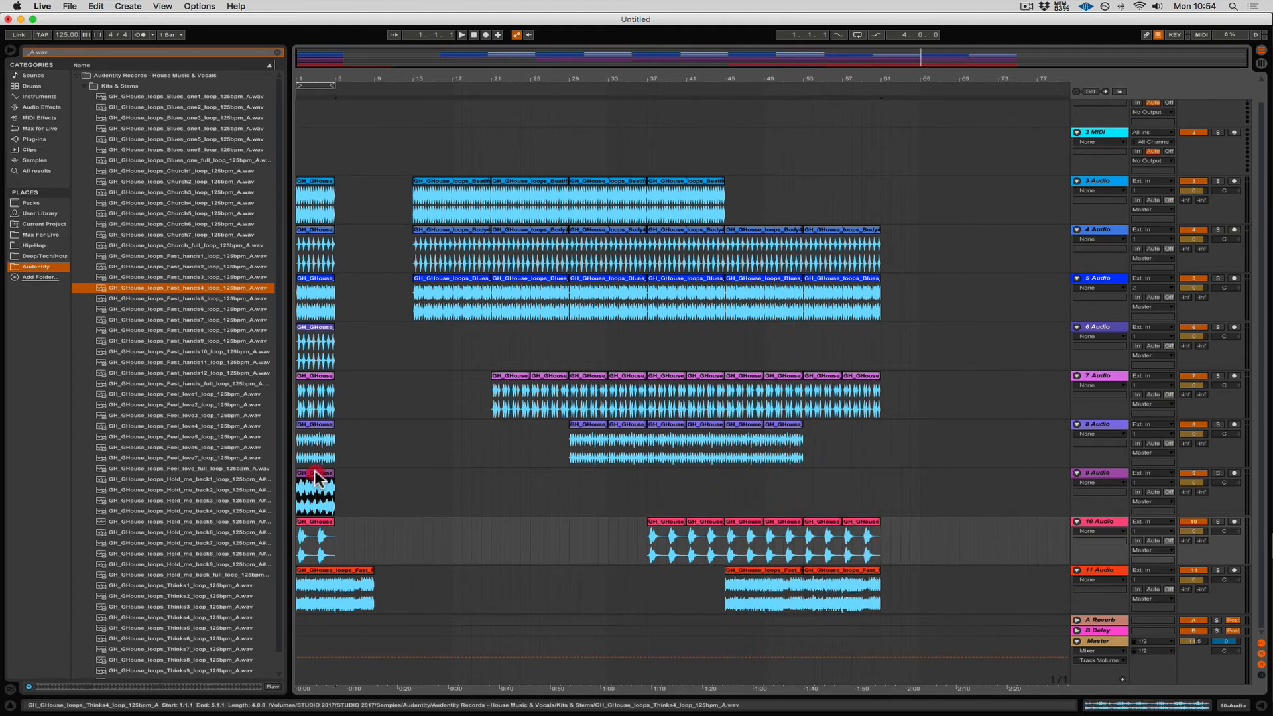
left_click_drag(315, 475, 869, 482)
left_click(853, 489)
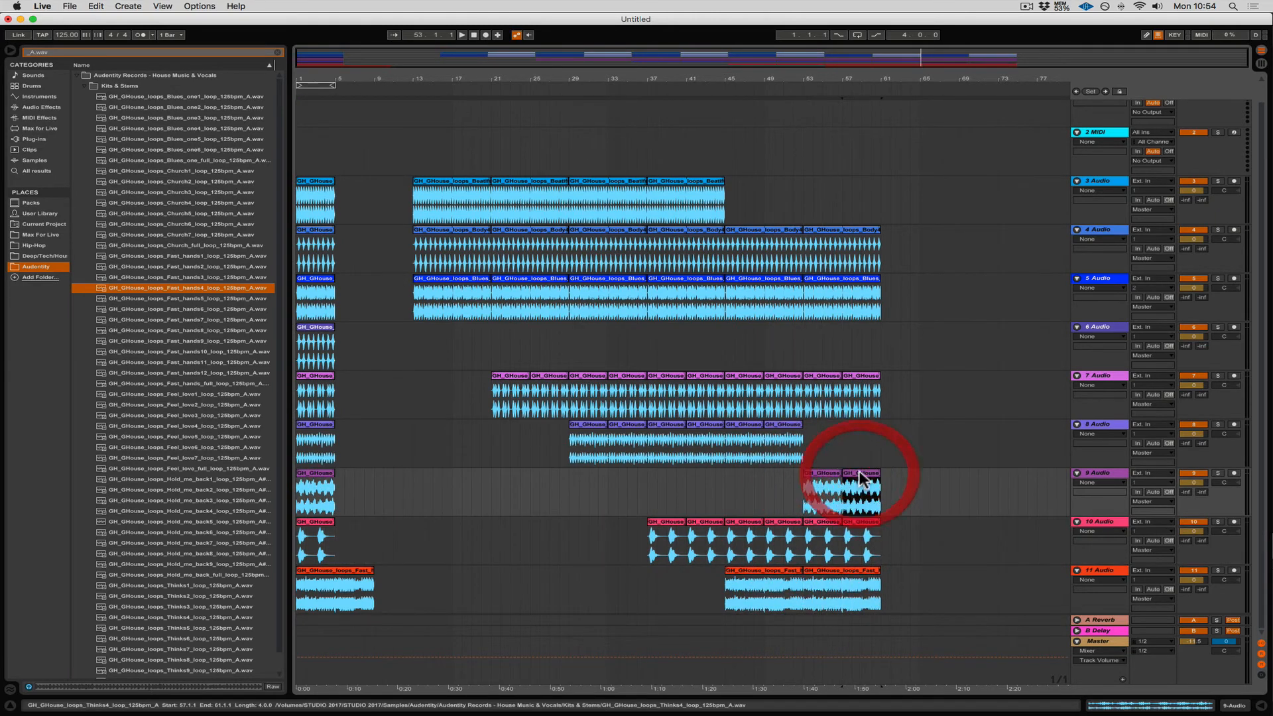
left_click(764, 241)
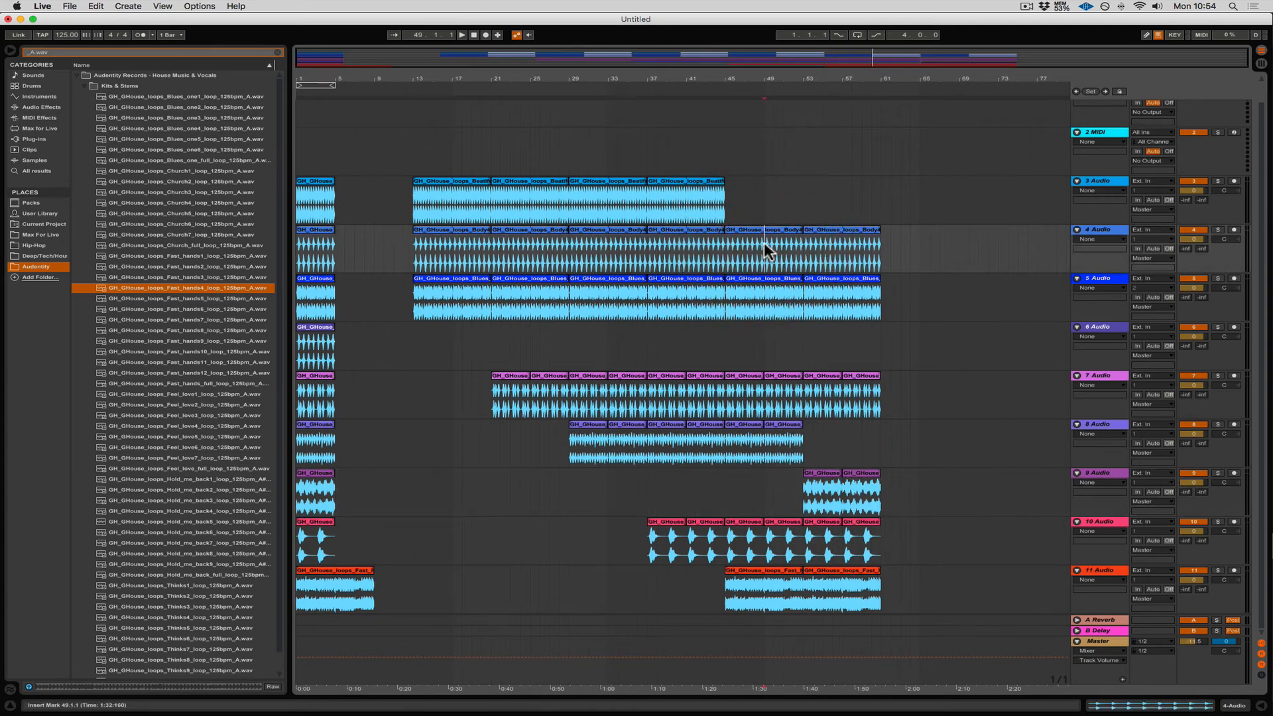
key("space")
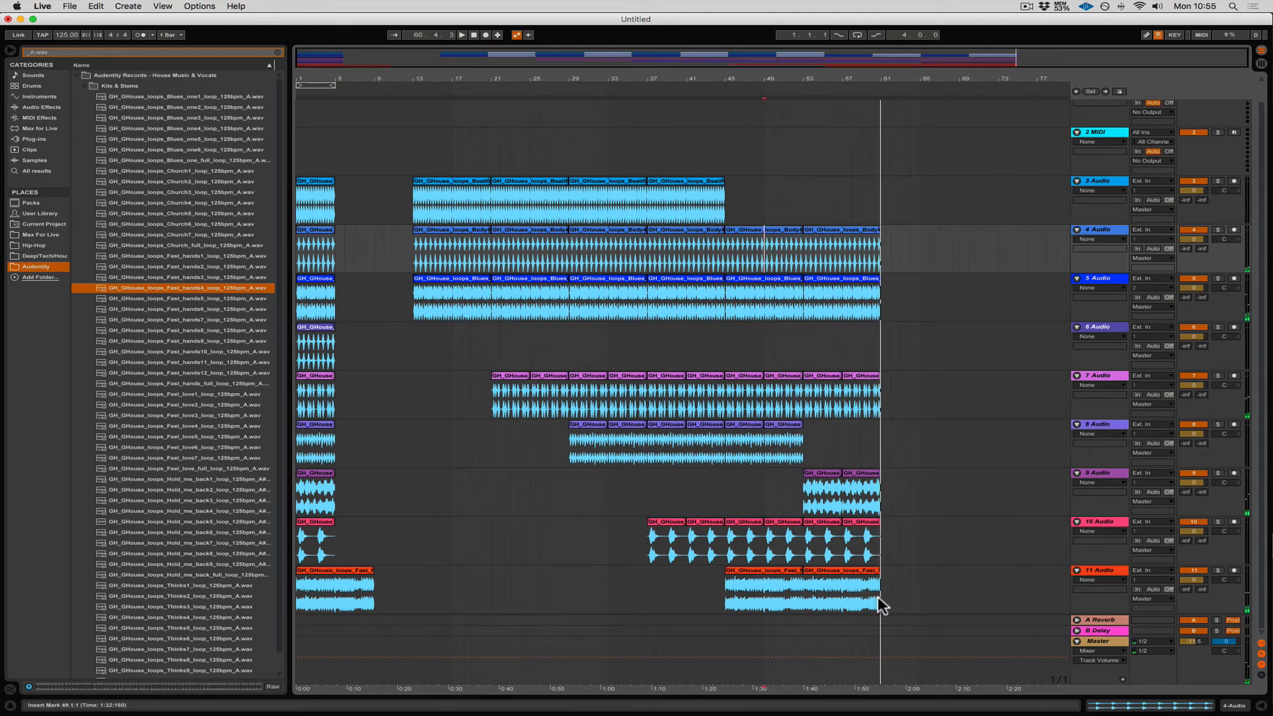
- Duplicate bars 53–61 of tracks 4, 5, 9, 10 and 11 Audio to bar 61
left_click_drag(877, 597, 893, 471)
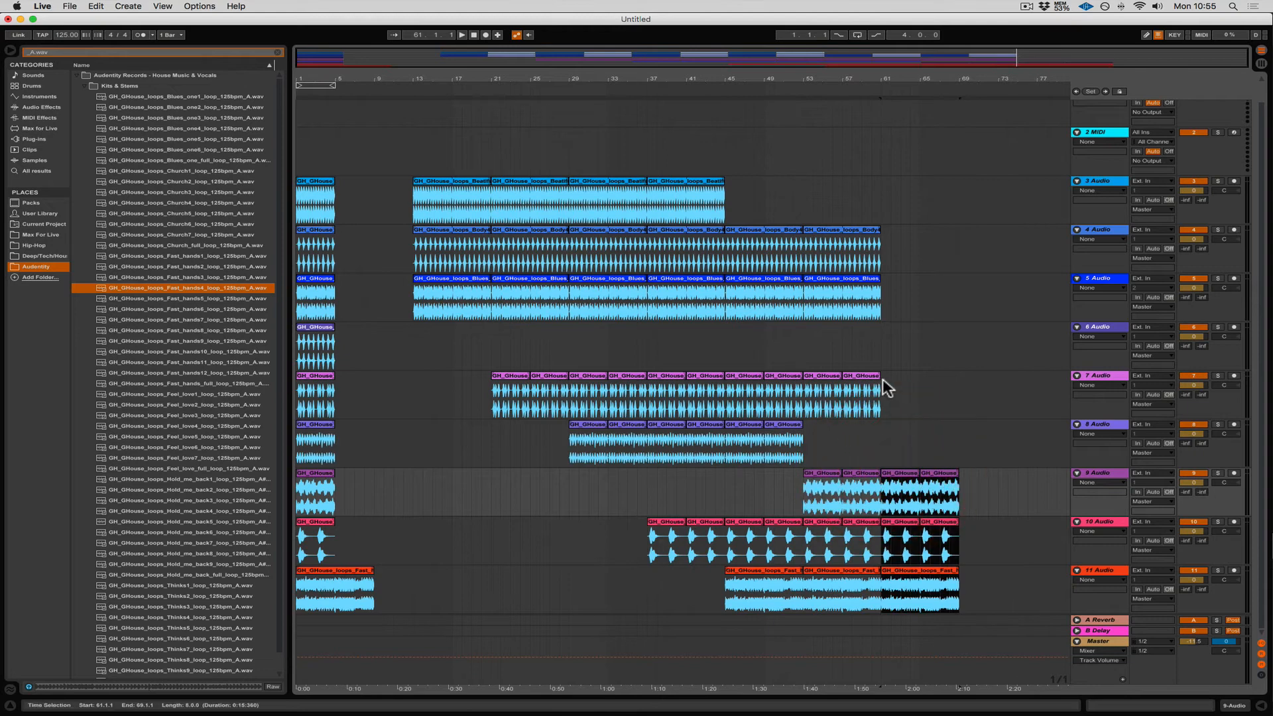
left_click_drag(881, 309, 892, 233)
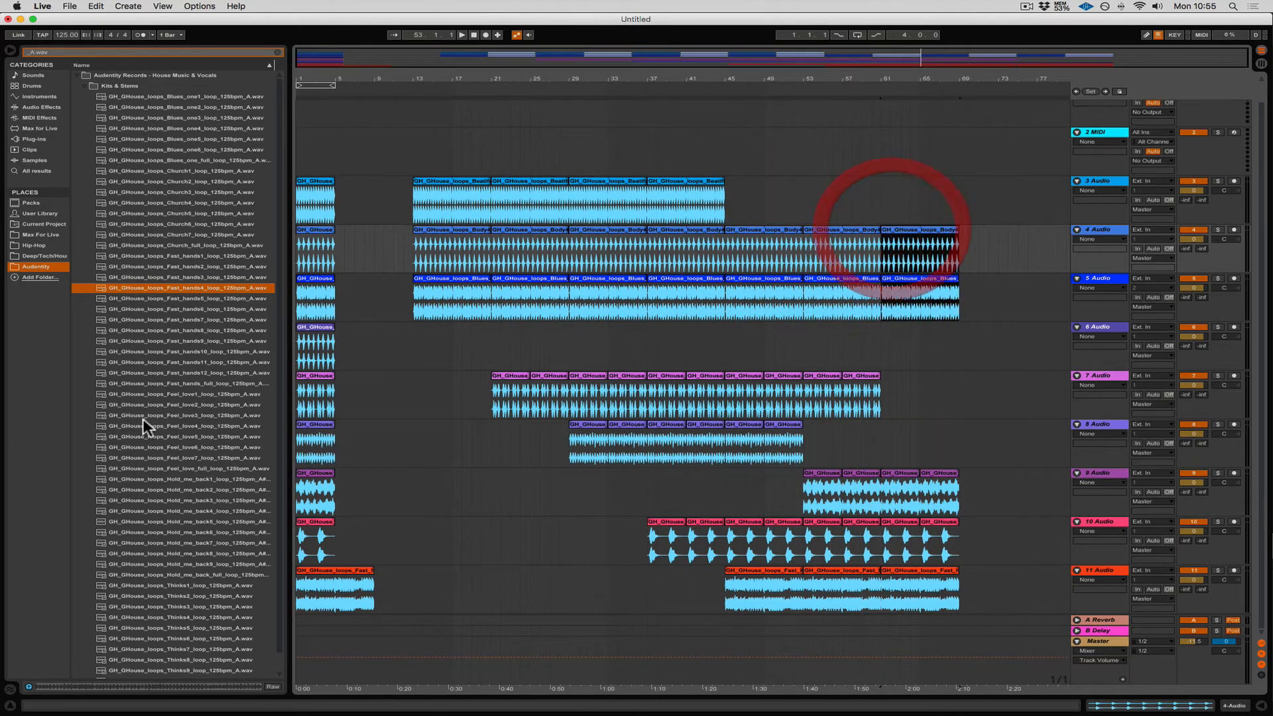
- Insert an audio track below track 11 Audio
right_click(1094, 570)
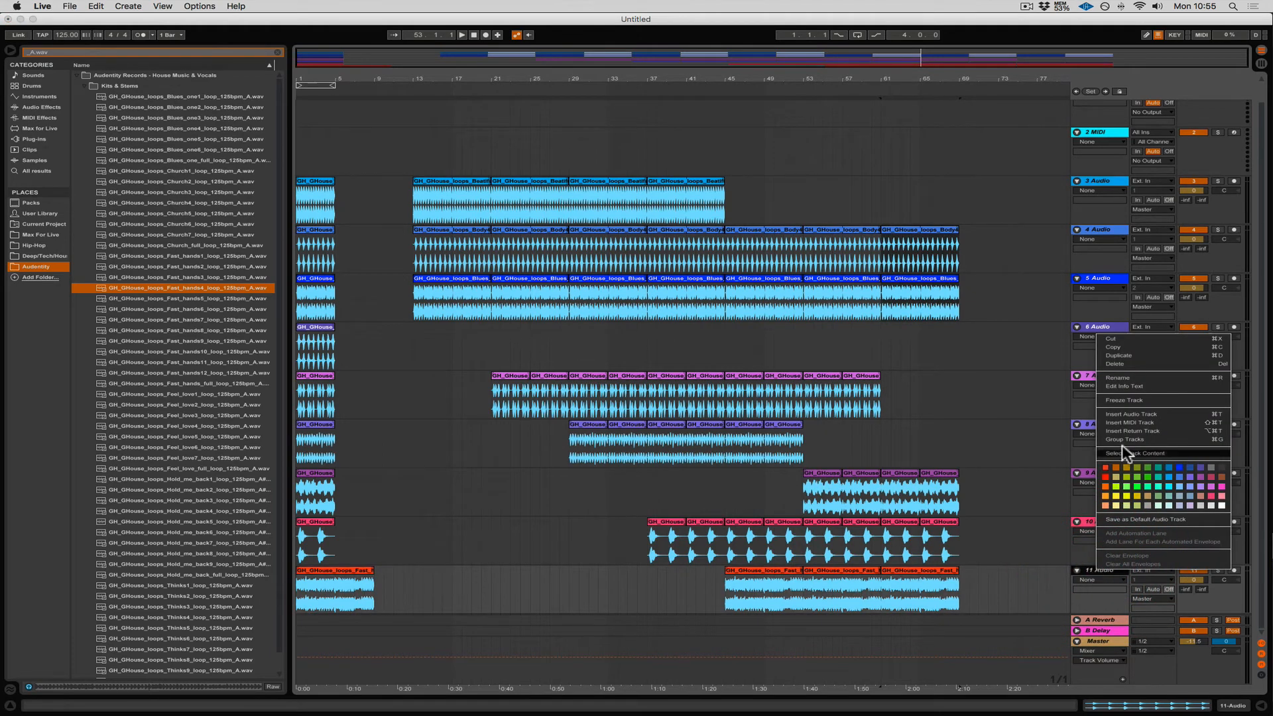
left_click(1131, 415)
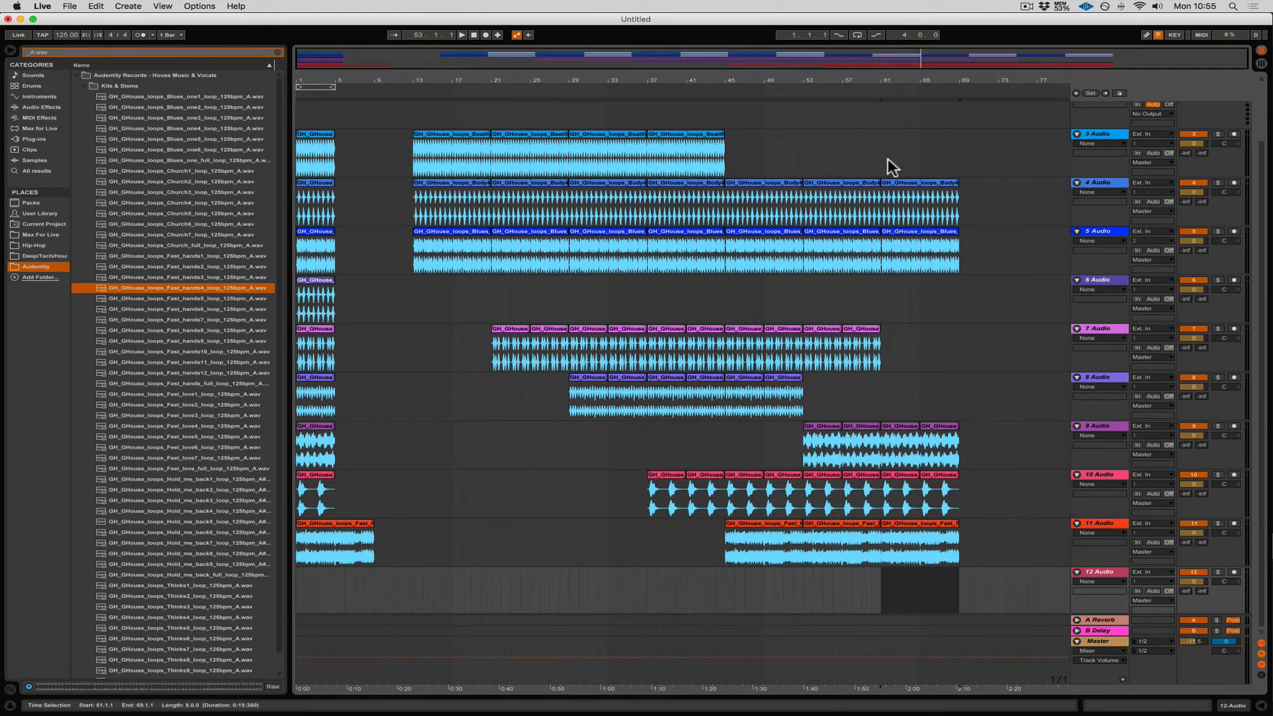
- Loop bars 61–69 across tracks 4 to 11 Audio and play that section
scroll(928, 252, "up", 1)
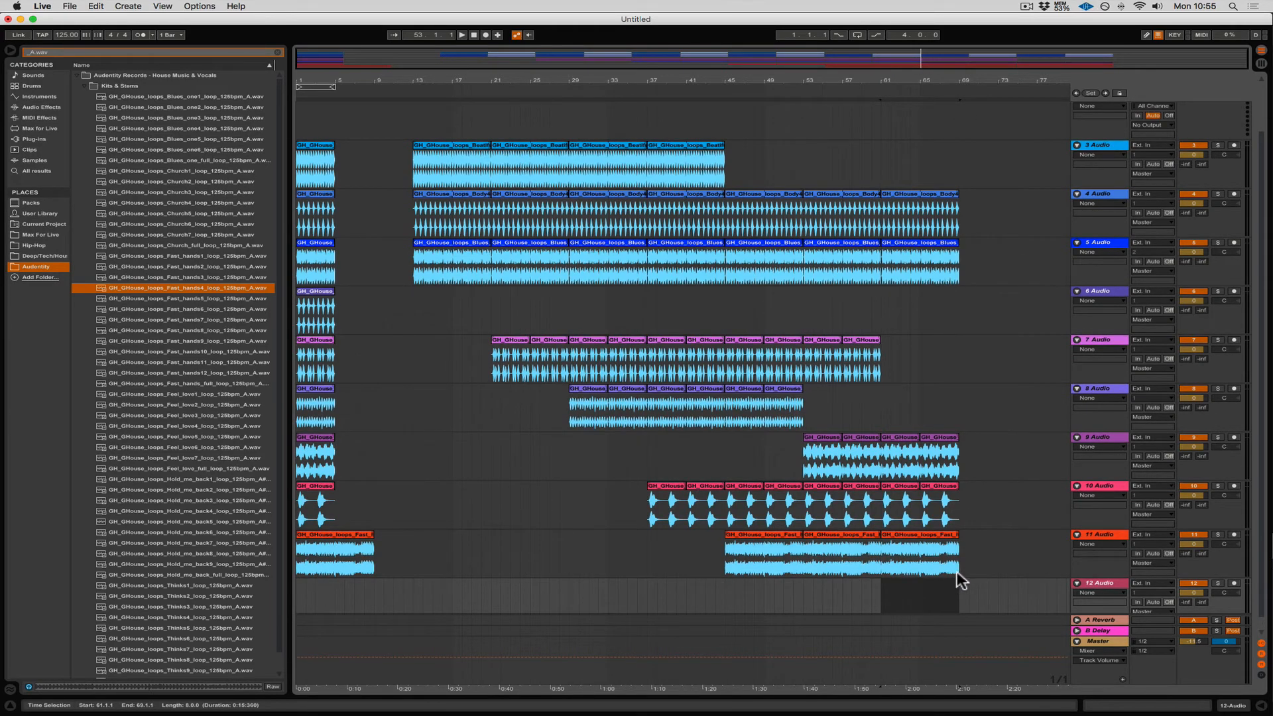
left_click_drag(960, 581, 884, 221)
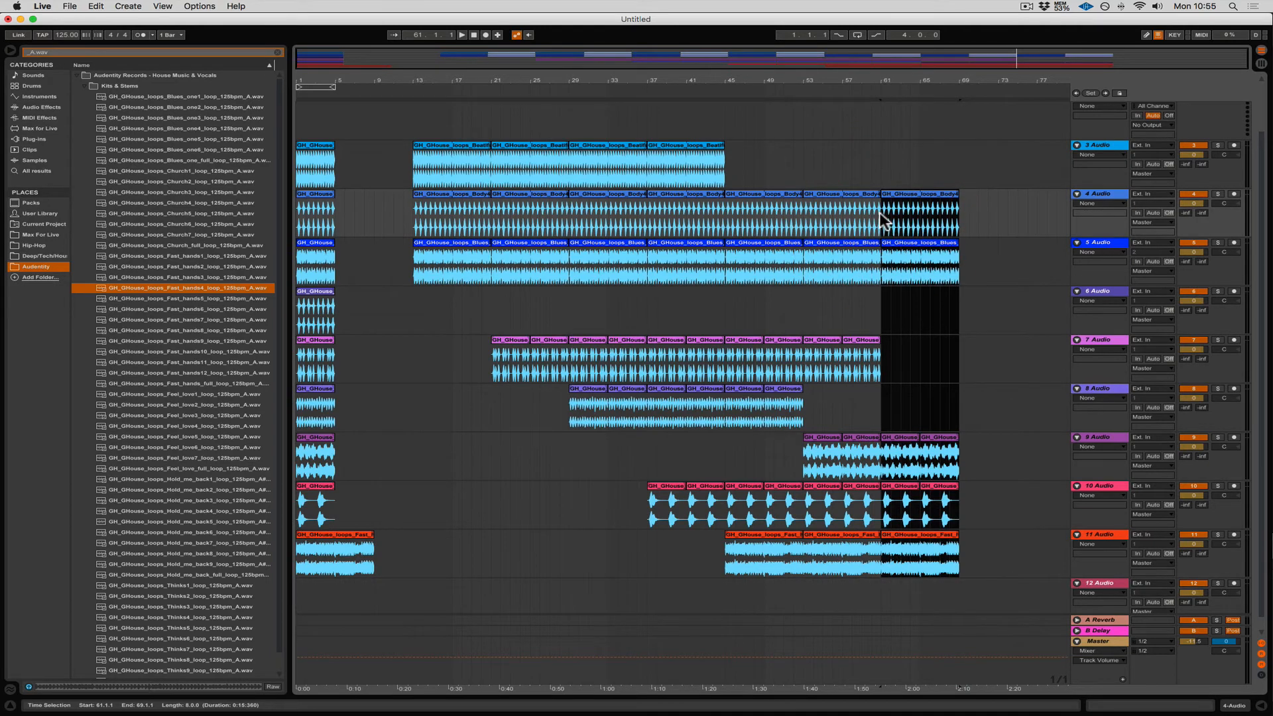
key("super+l")
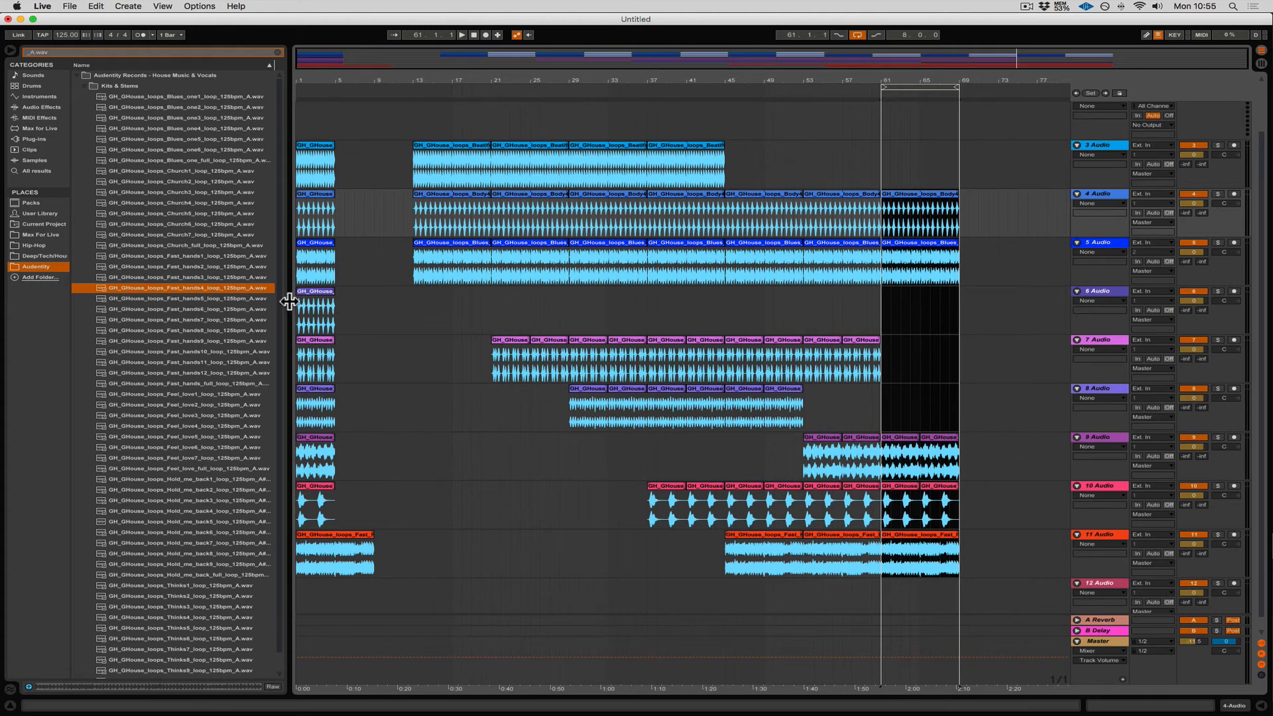
key("space")
- Audition the Fast_hands5 loop and the Thinks1 to Thinks6 loops against the looped section
left_click(224, 300)
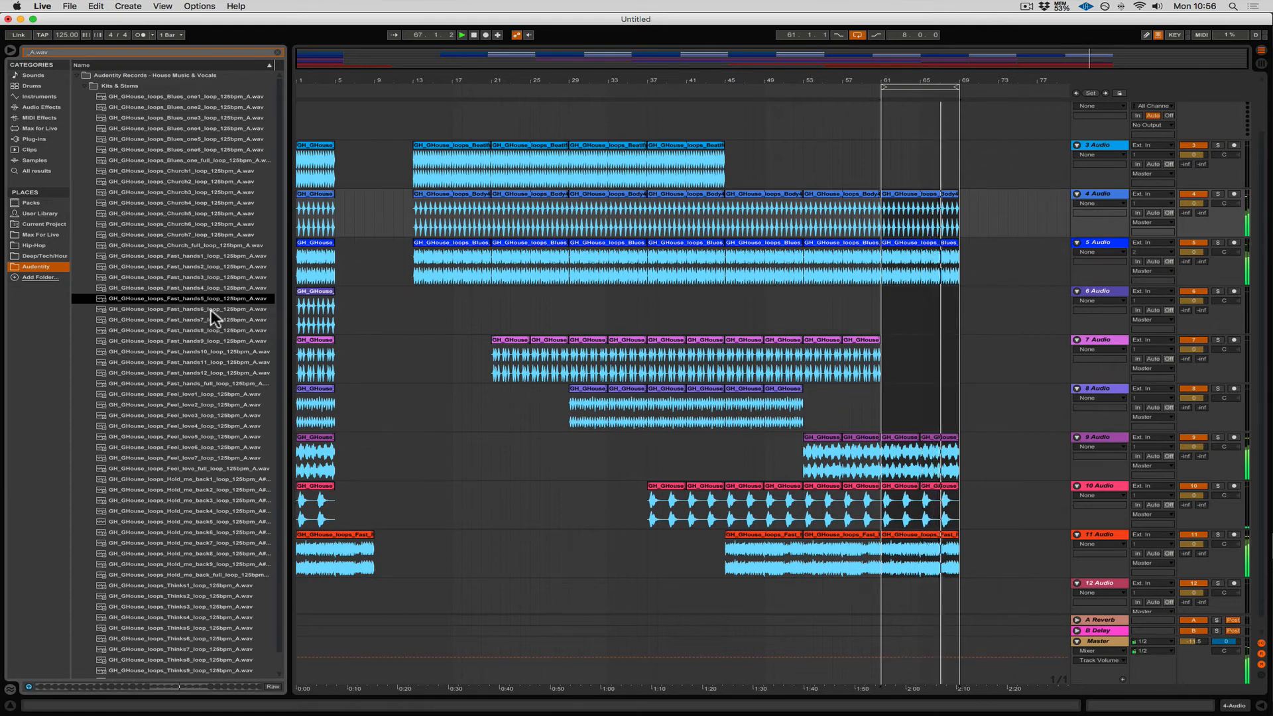
left_click(204, 586)
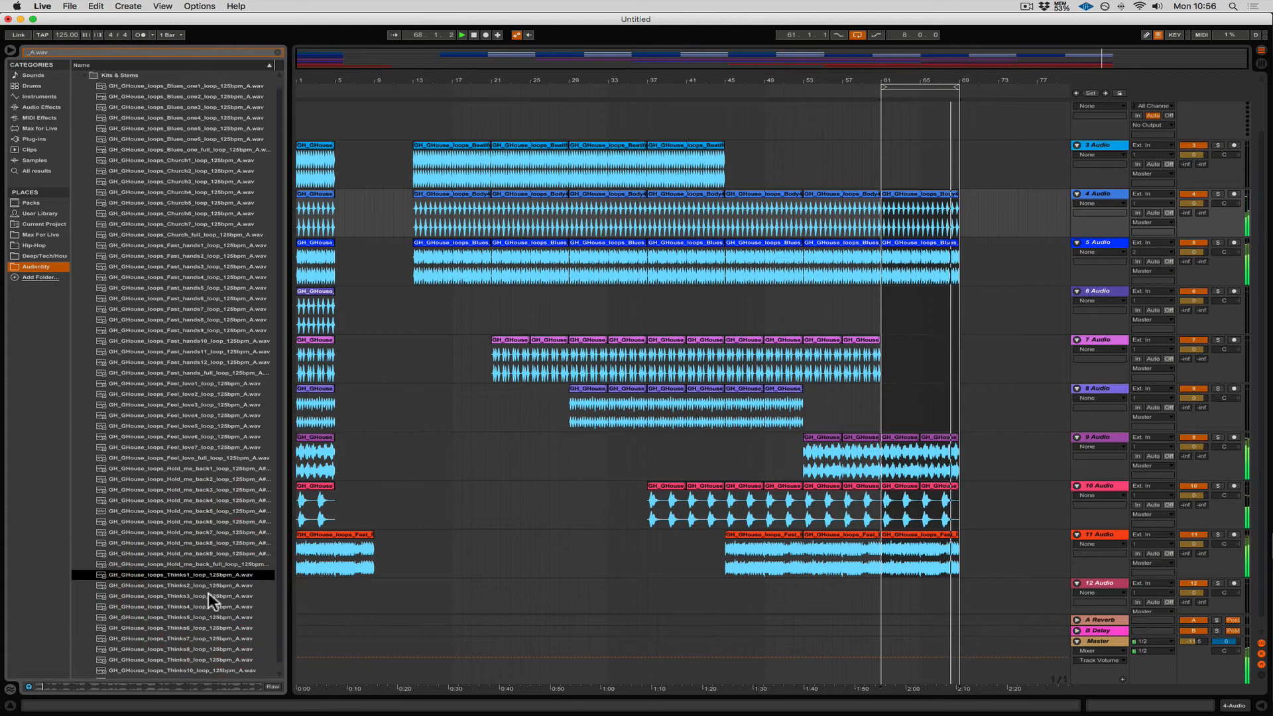
scroll(208, 592, "down", 2)
left_click(189, 578)
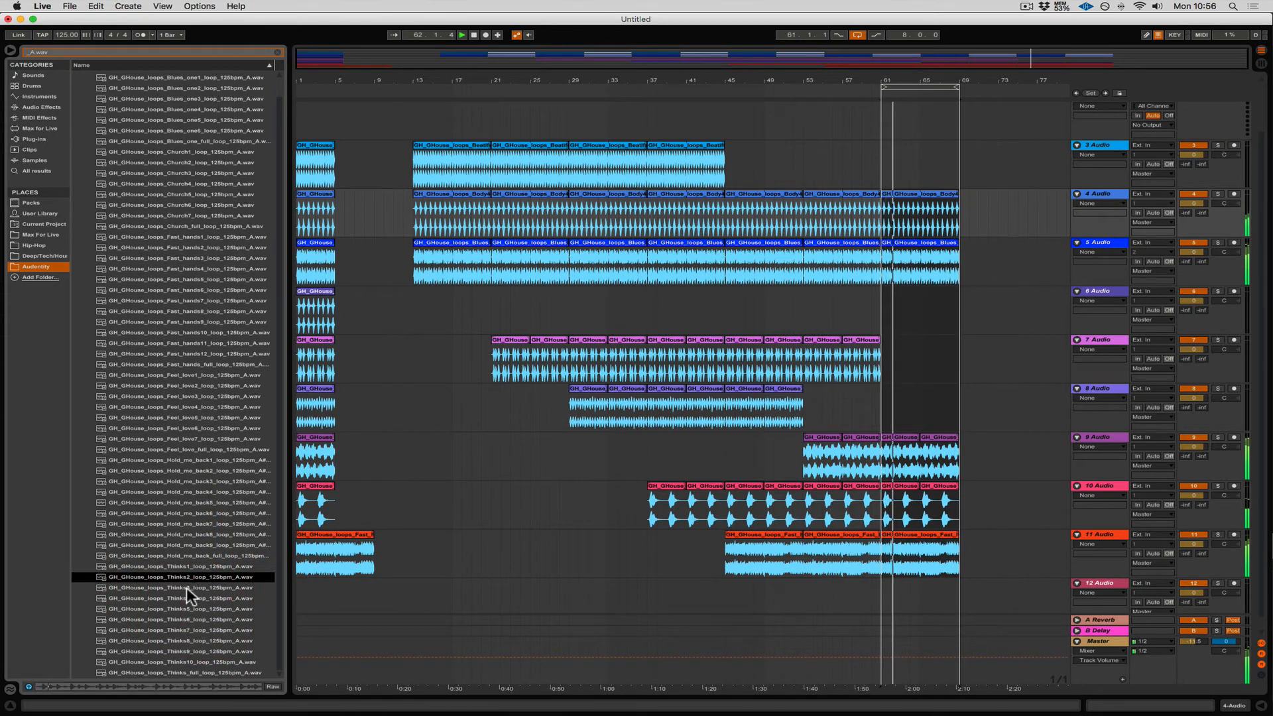
left_click(186, 587)
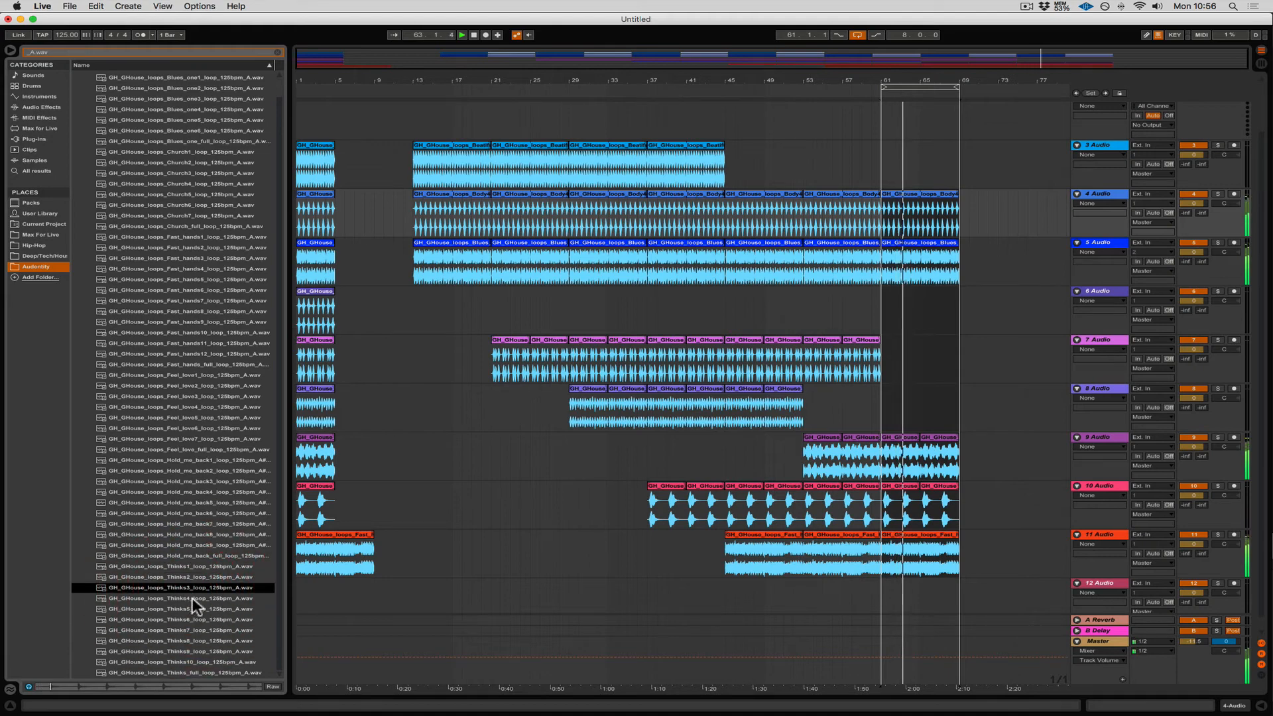
left_click(192, 598)
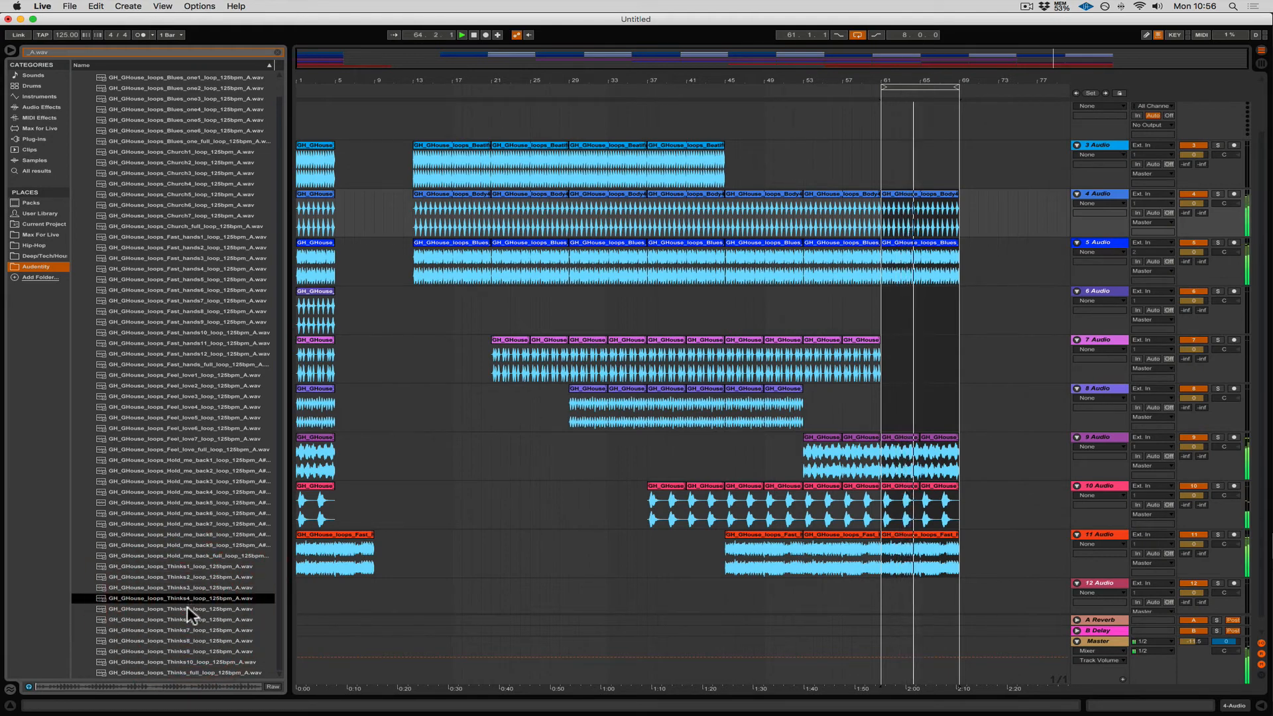
left_click(189, 606)
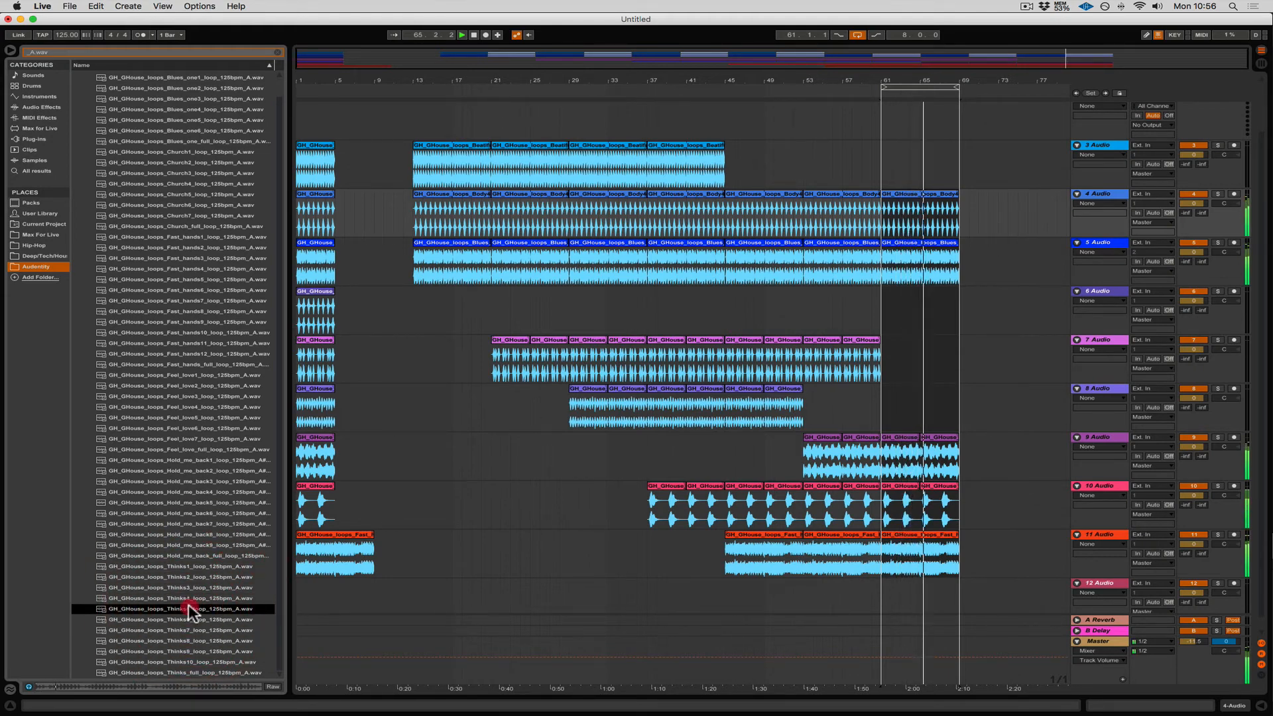
left_click(197, 620)
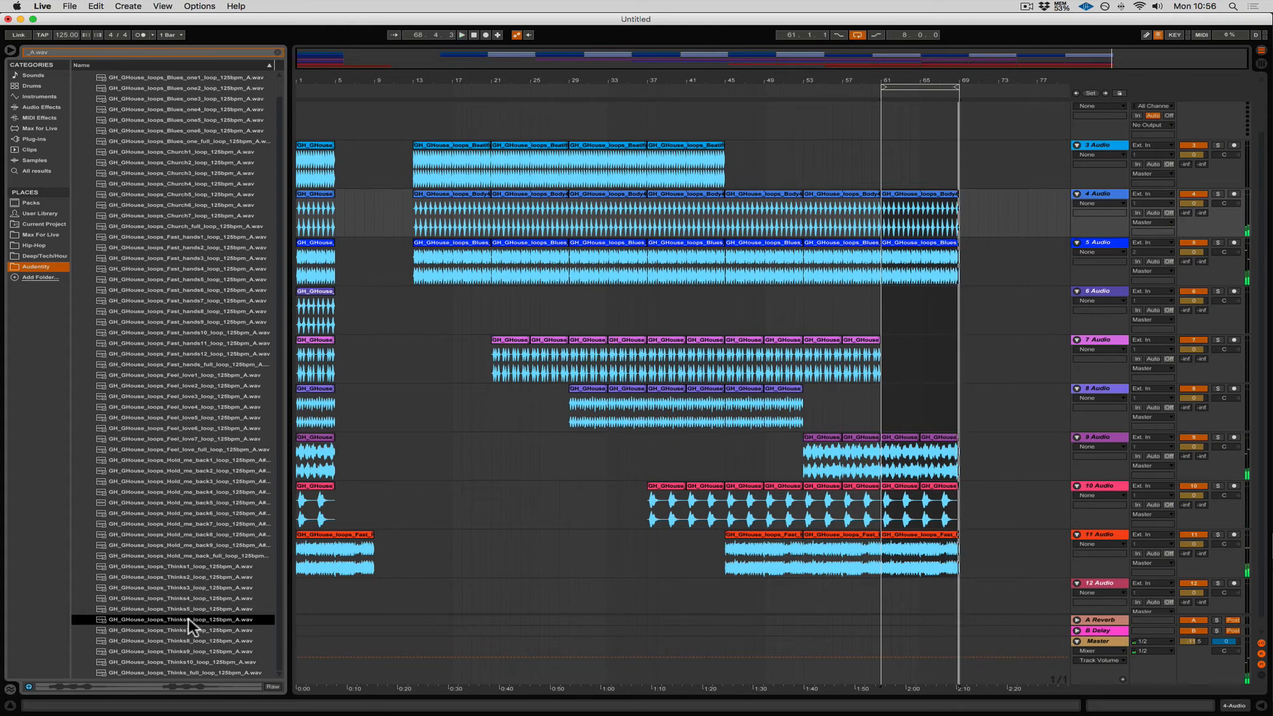
- Place the Thinks6 loop on track 12 Audio at bar 61 and duplicate it to bar 65
left_click_drag(191, 625, 960, 590)
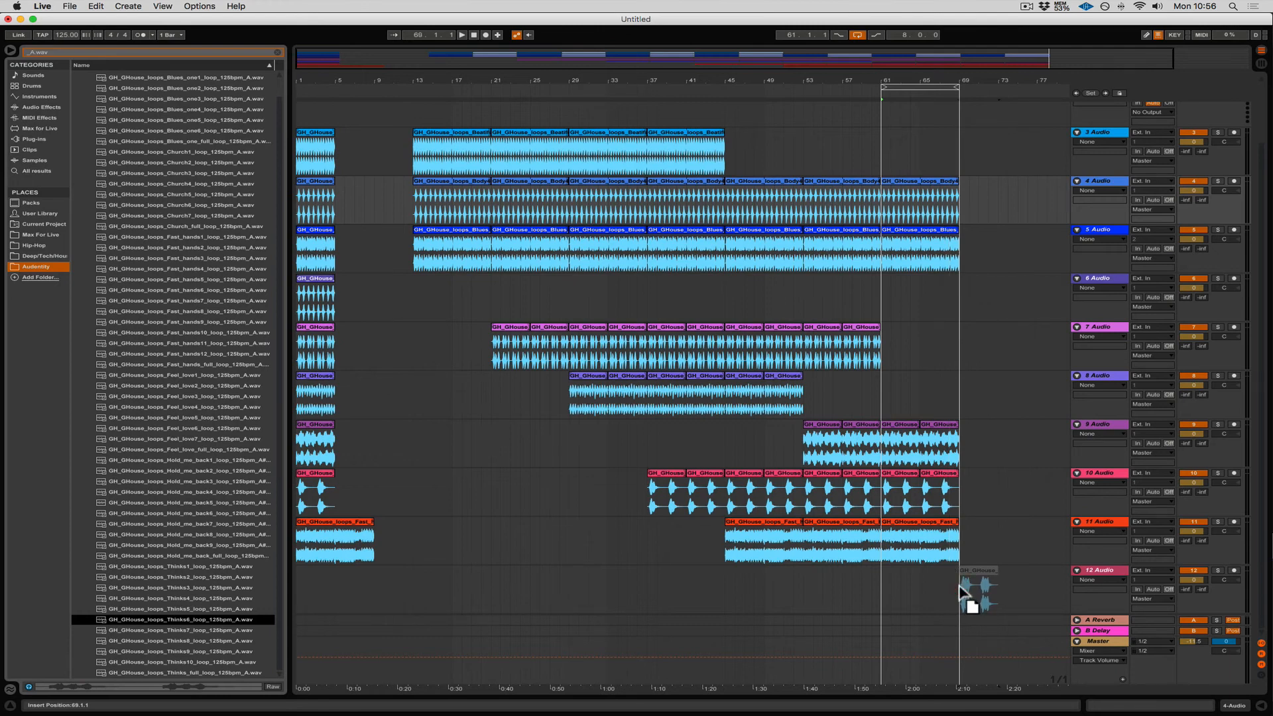
left_click_drag(959, 590, 882, 590)
key("super+d")
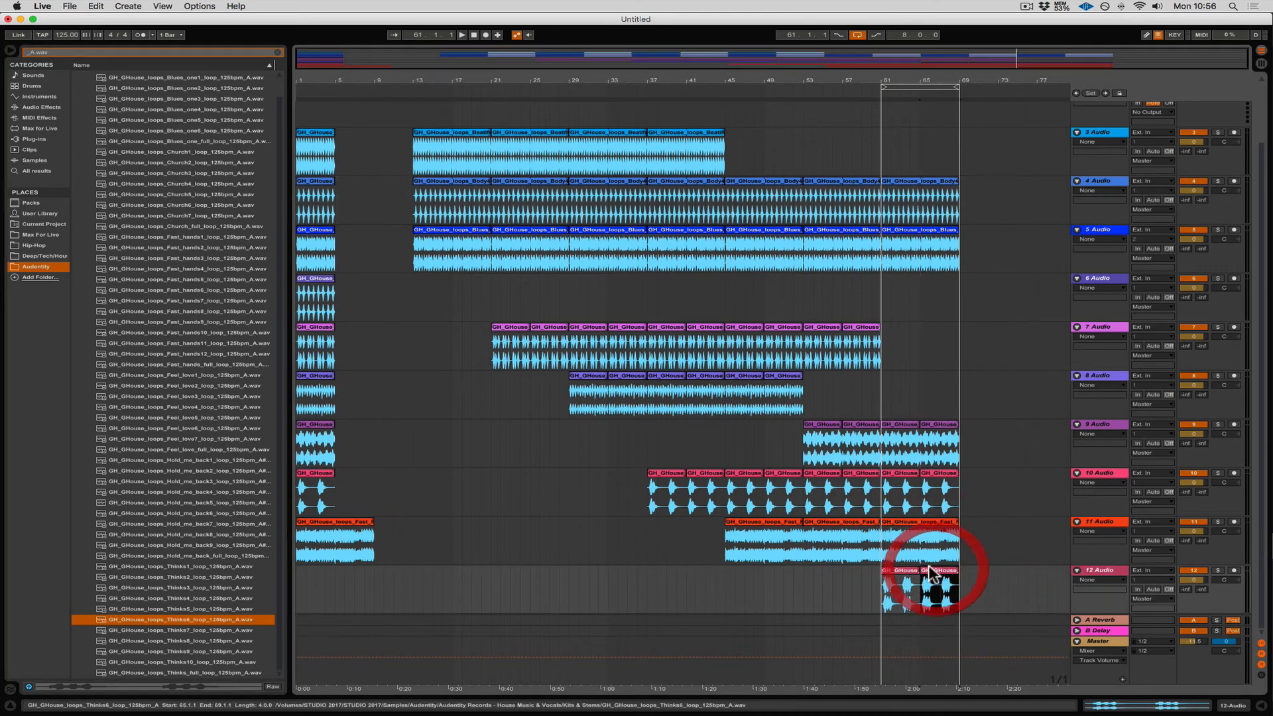
- Duplicate bars 61–69 of tracks 9 to 12 Audio to bar 69, and copy the 4 Audio clip there too
left_click_drag(959, 604, 887, 424)
key("super+d")
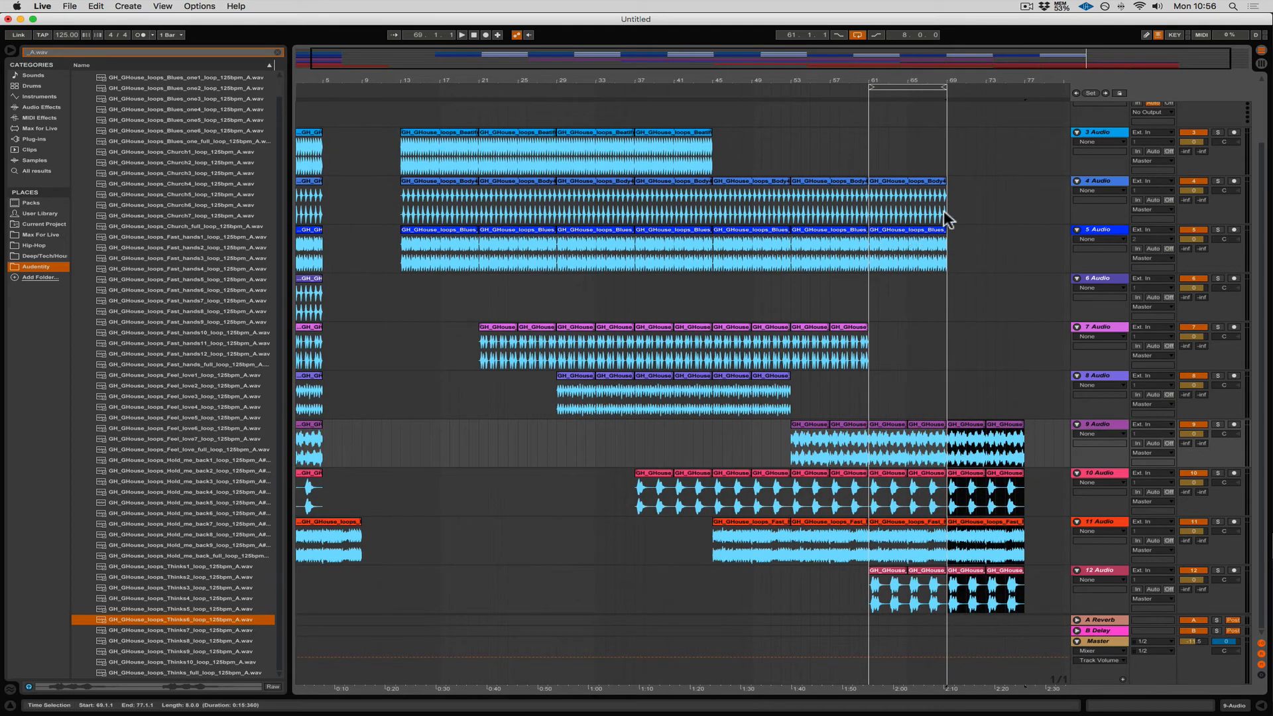
left_click_drag(949, 217, 945, 181)
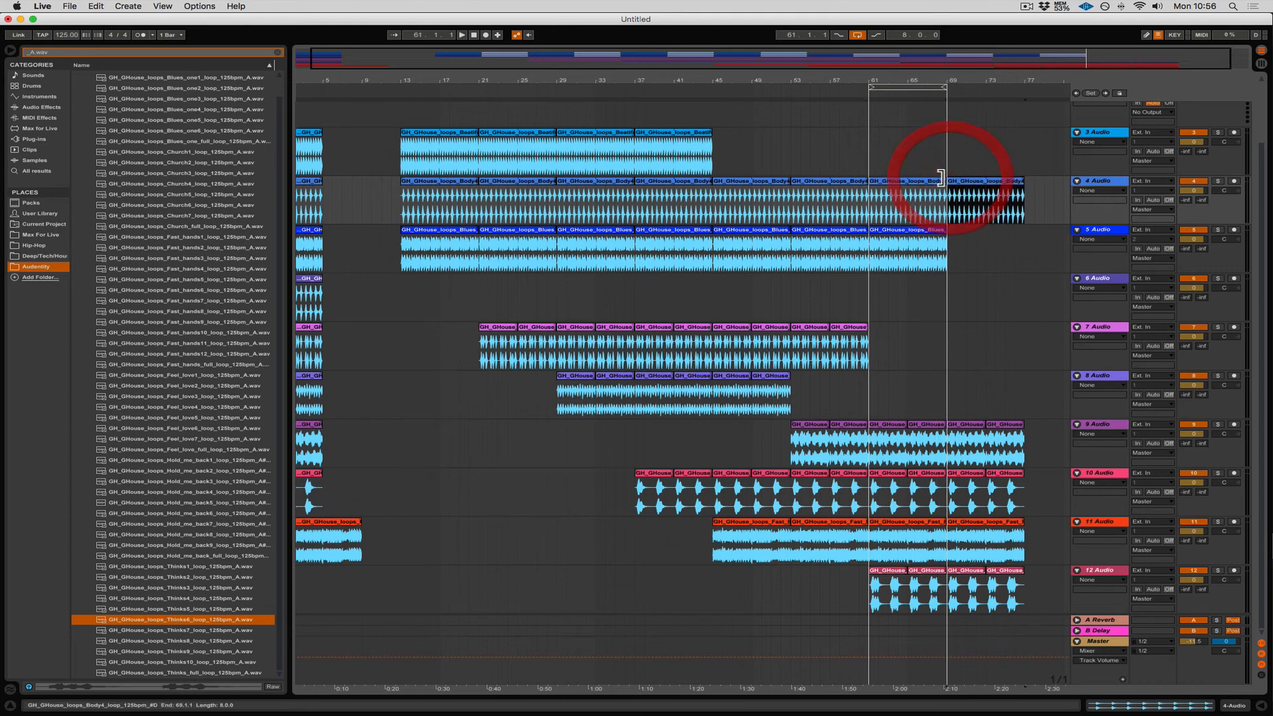
- Turn off looping and play the arrangement from about bar 65 through the section starting at bar 69
scroll(919, 132, "up", 1)
left_click(859, 35)
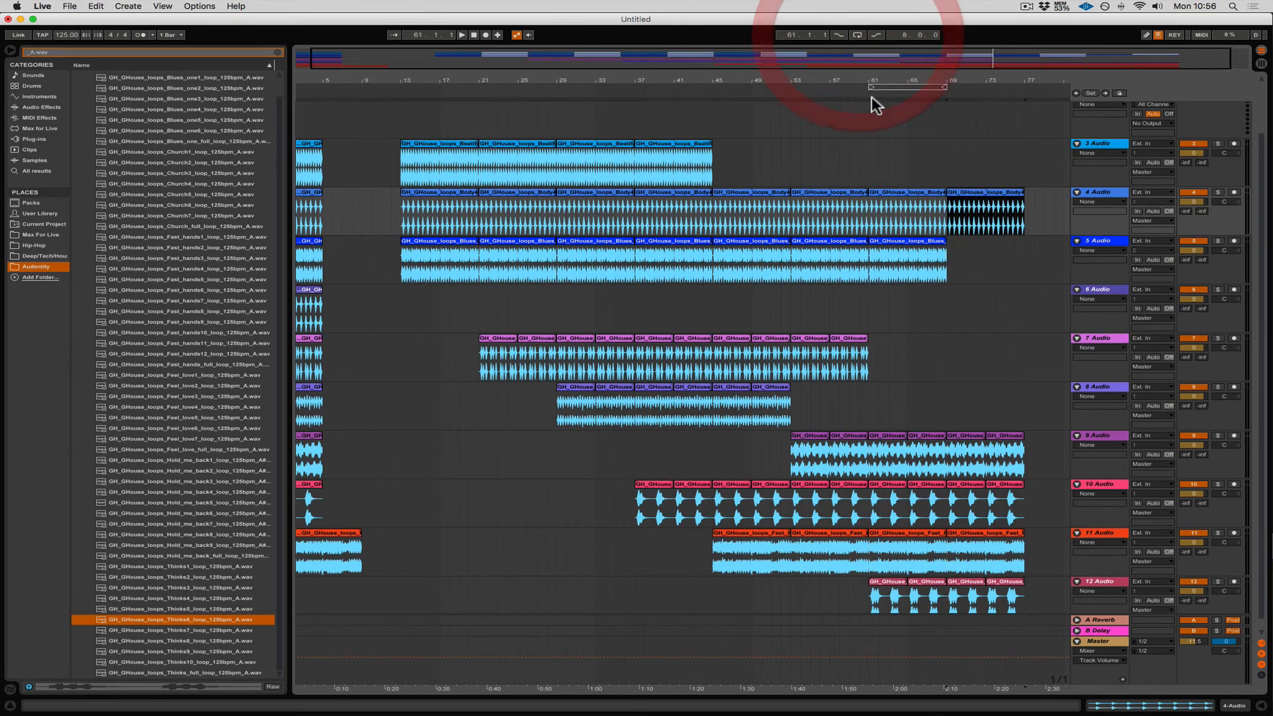
left_click(906, 93)
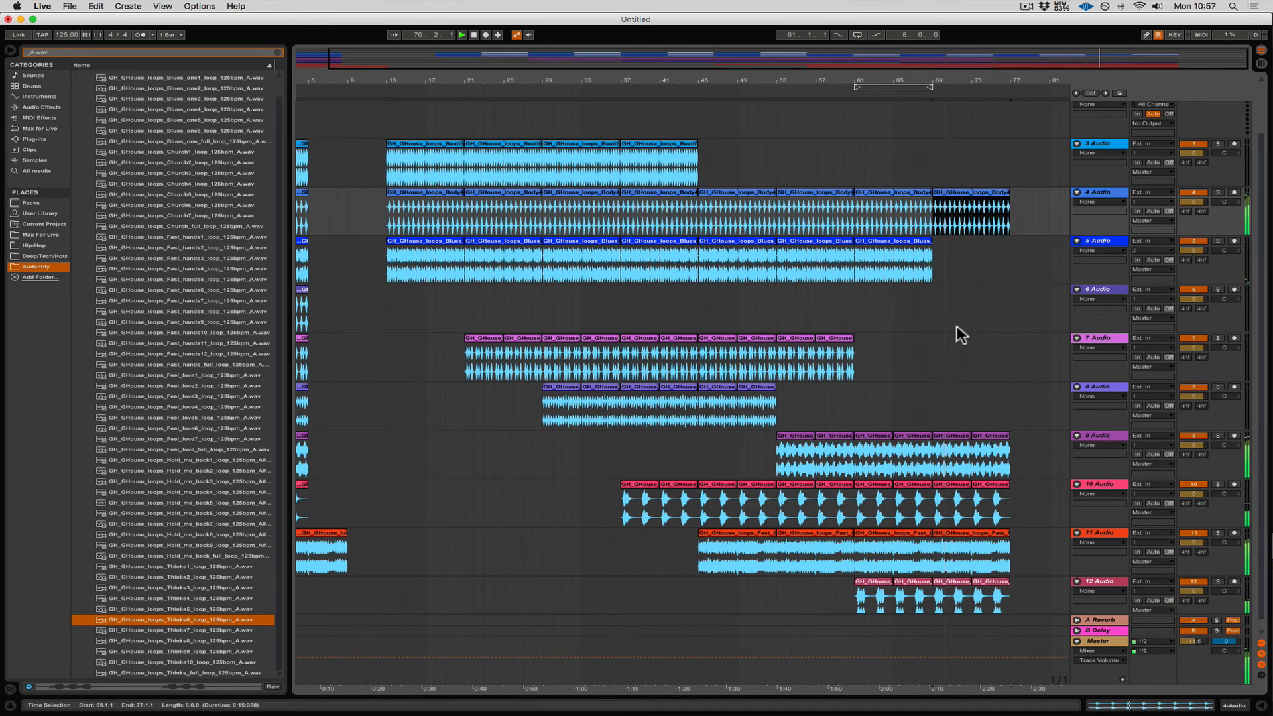
scroll(957, 325, "down", 1)
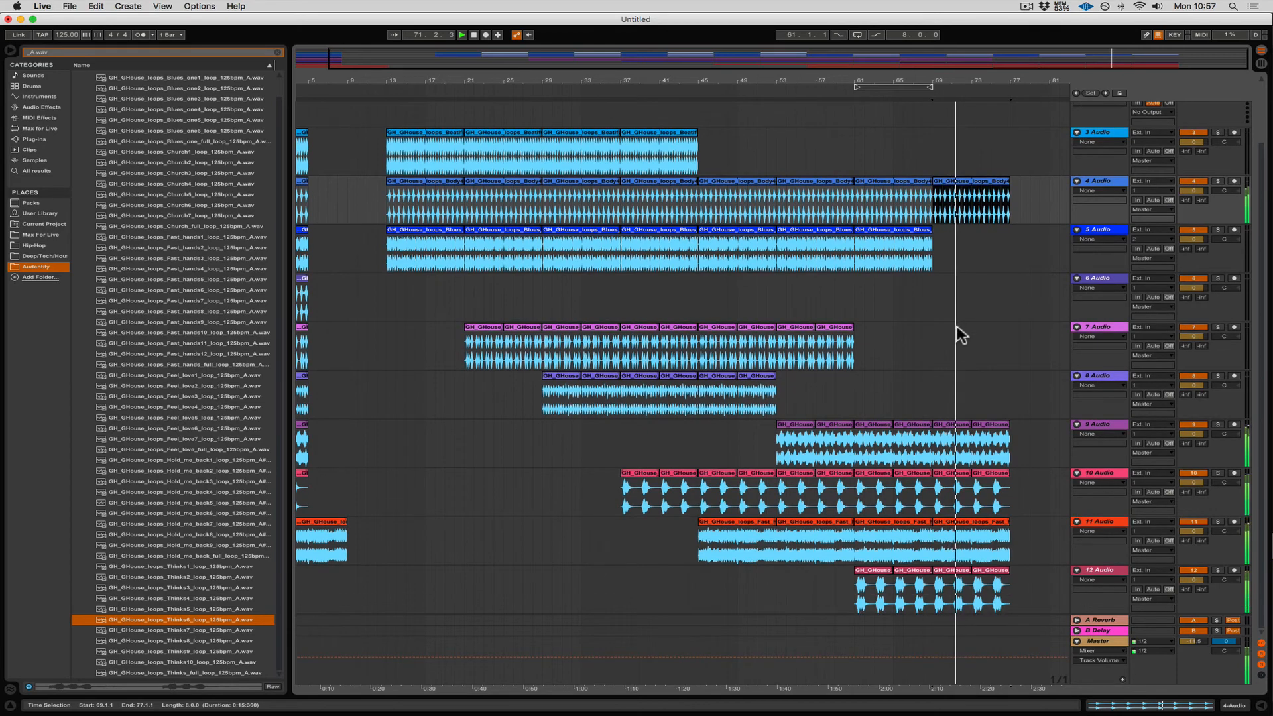
scroll(958, 327, "left", 1)
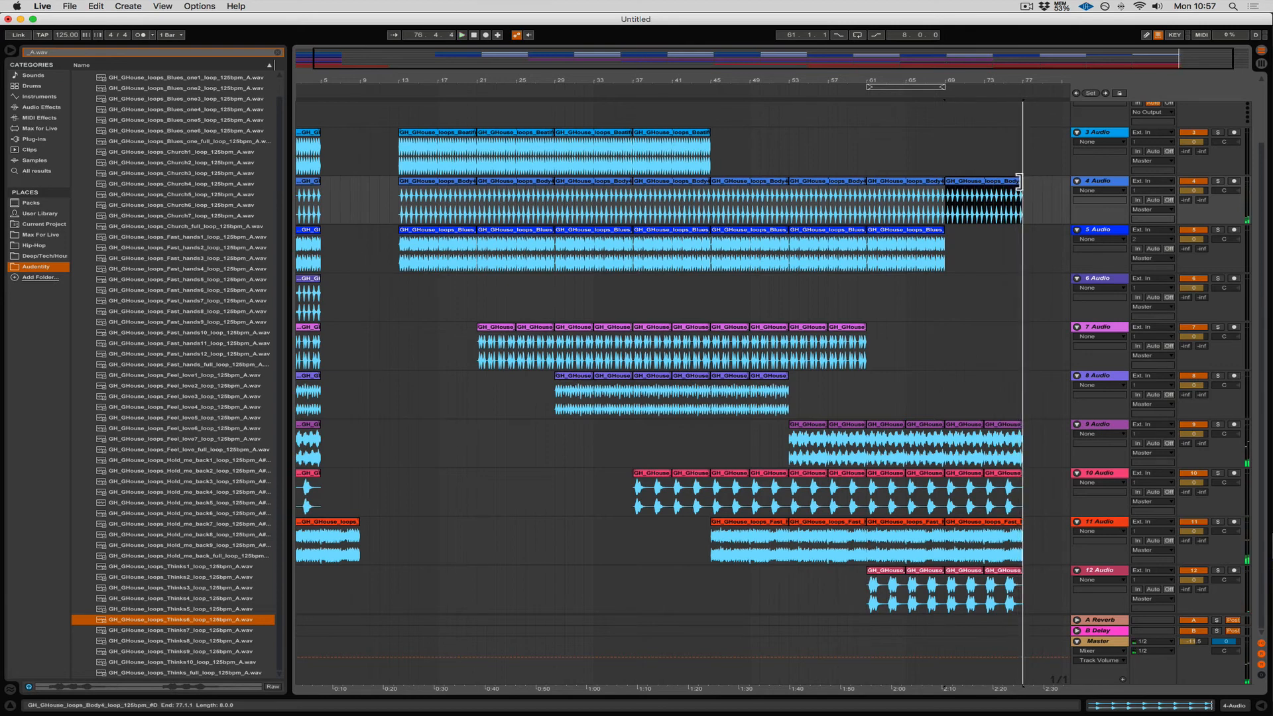
- Shorten the last 4 Audio clip to end at bar 73, and insert an audio track below track 12 Audio
left_click_drag(1020, 181, 984, 184)
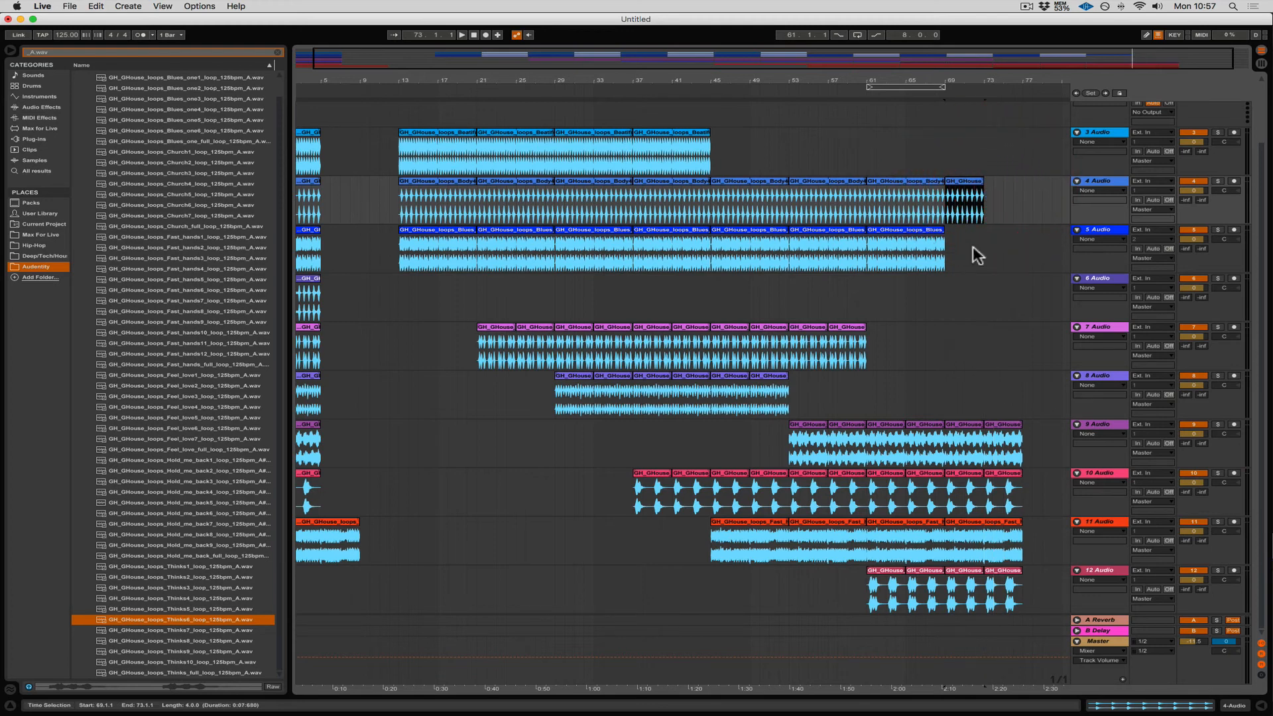
right_click(1077, 572)
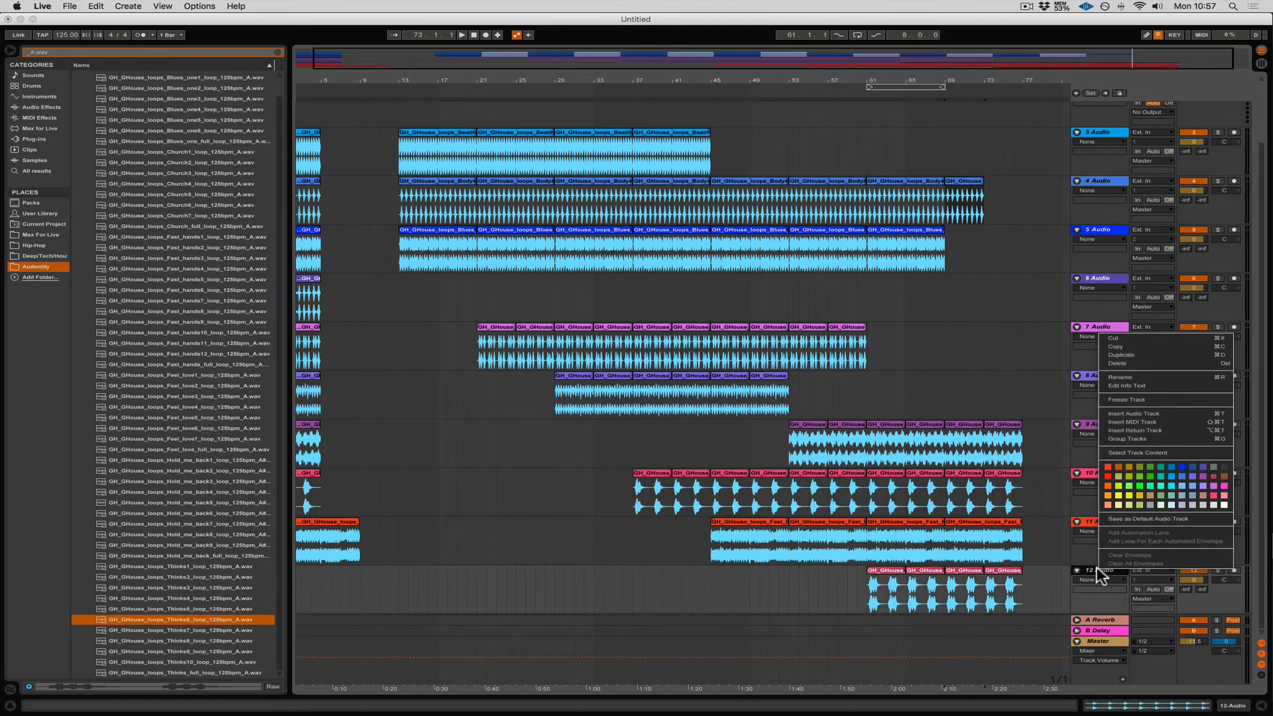
left_click(1134, 413)
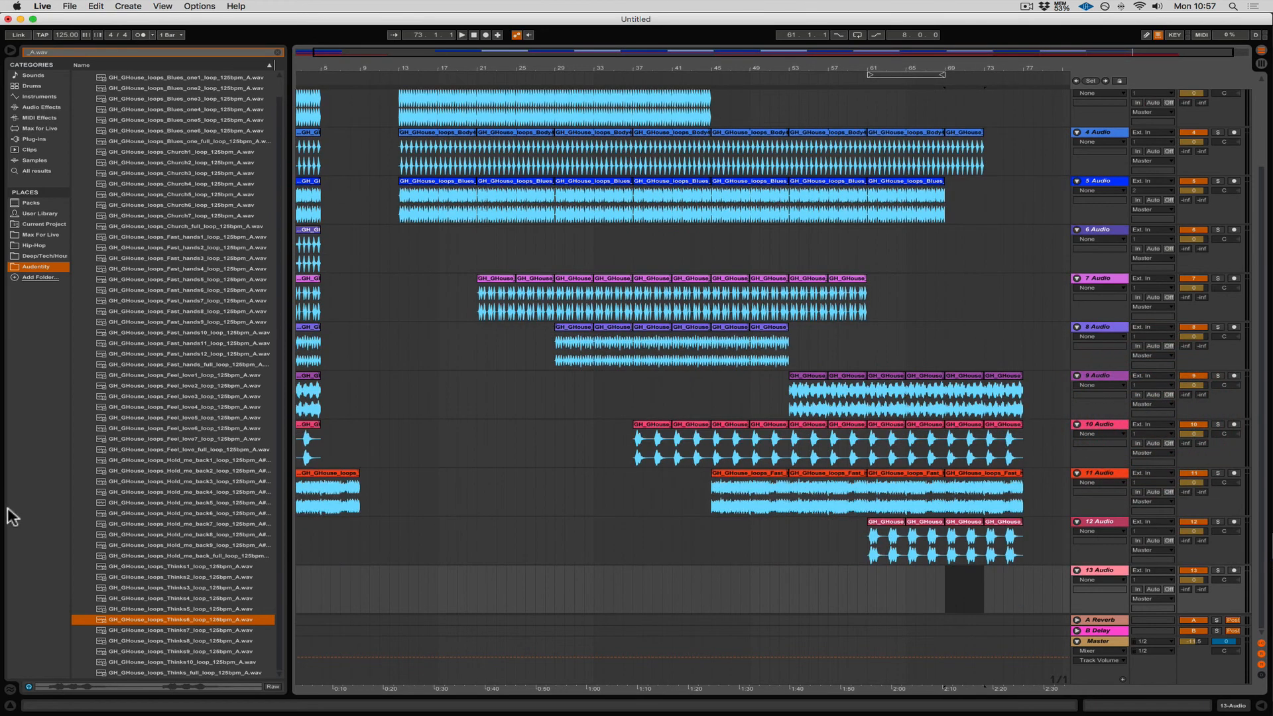
- Audition the remaining Thinks loops, the Hold_me_back loops and the last Feel_love loops up to Feel_love6
left_click(141, 630)
left_click(141, 640)
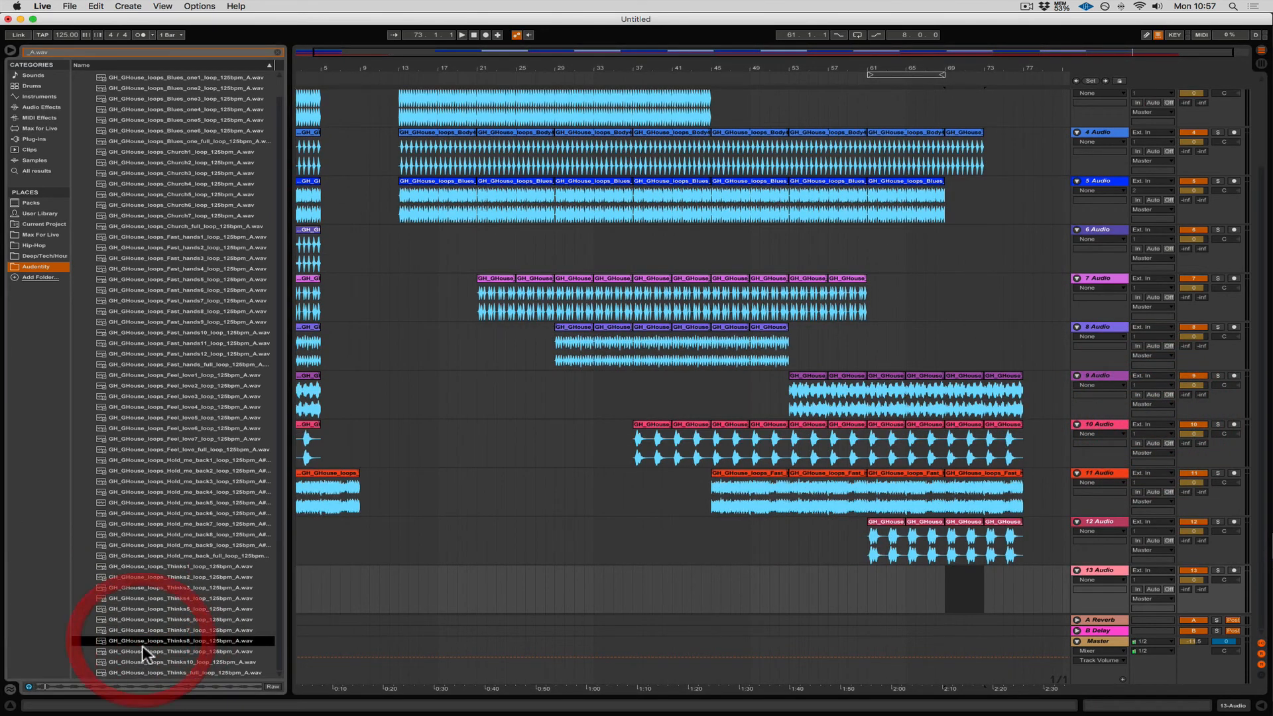
left_click(144, 651)
left_click(145, 661)
left_click(145, 669)
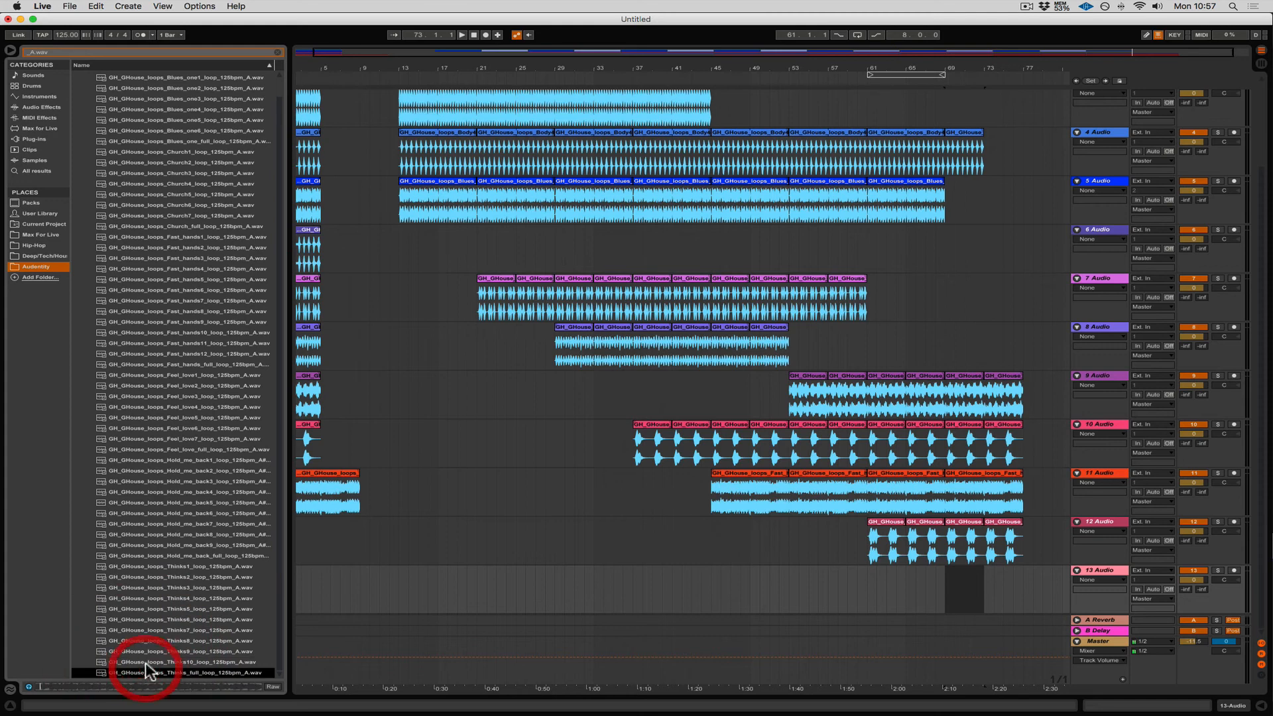
left_click(144, 662)
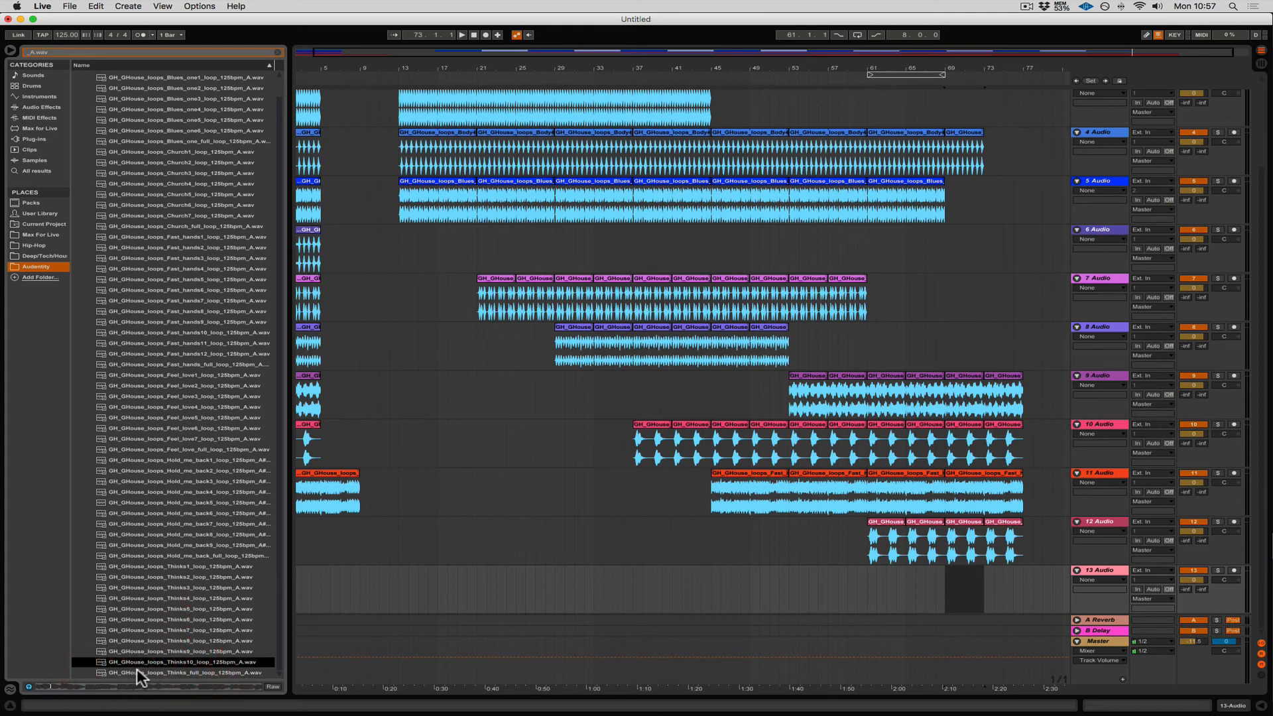
left_click(144, 556)
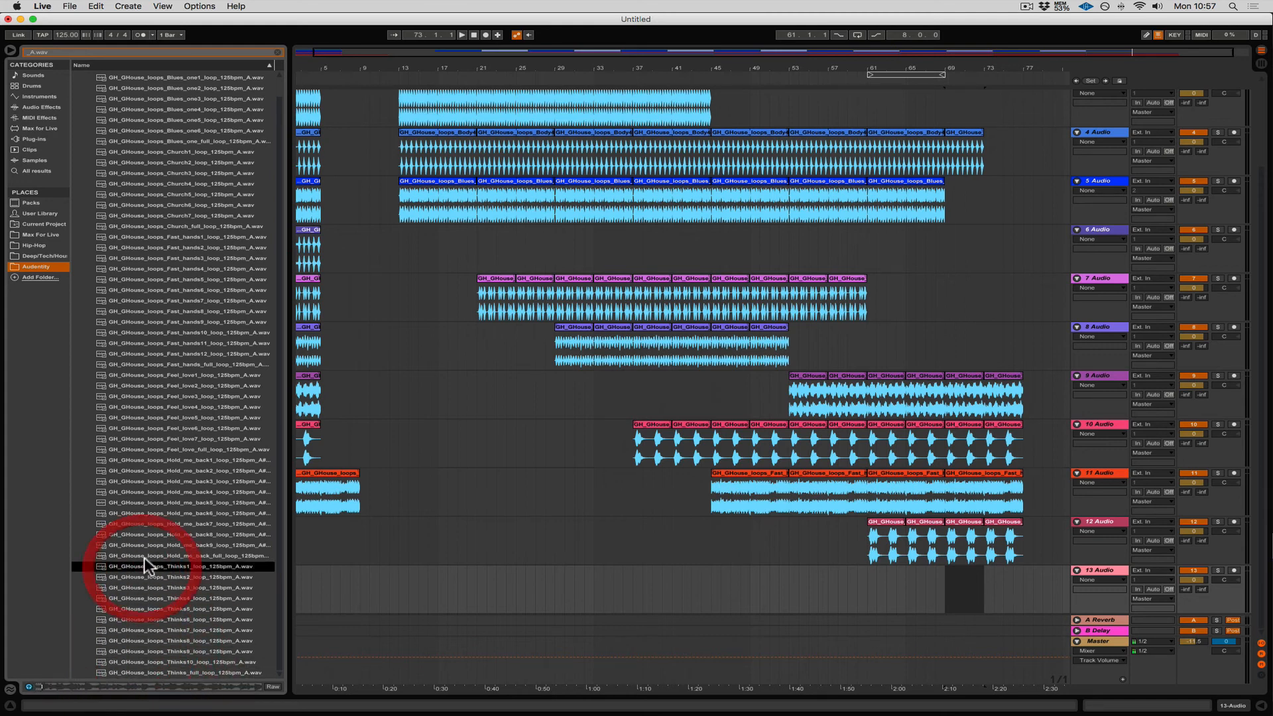
left_click(146, 545)
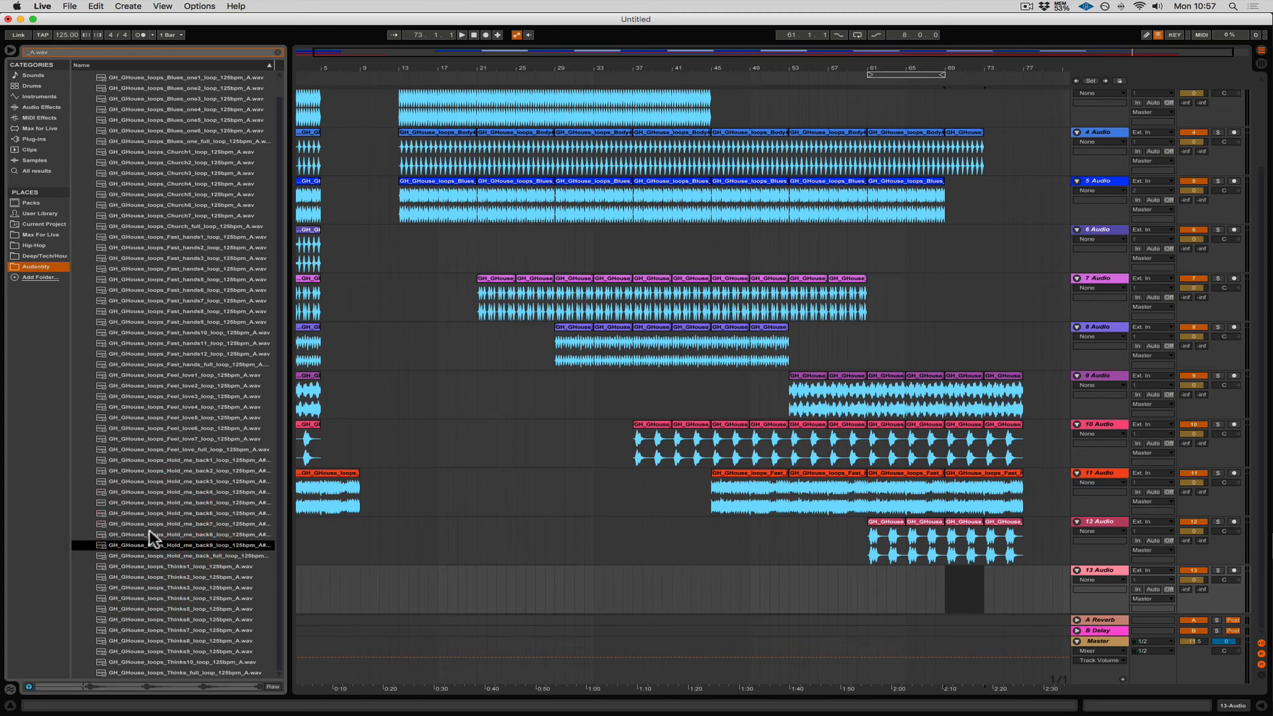
left_click(149, 532)
left_click(151, 524)
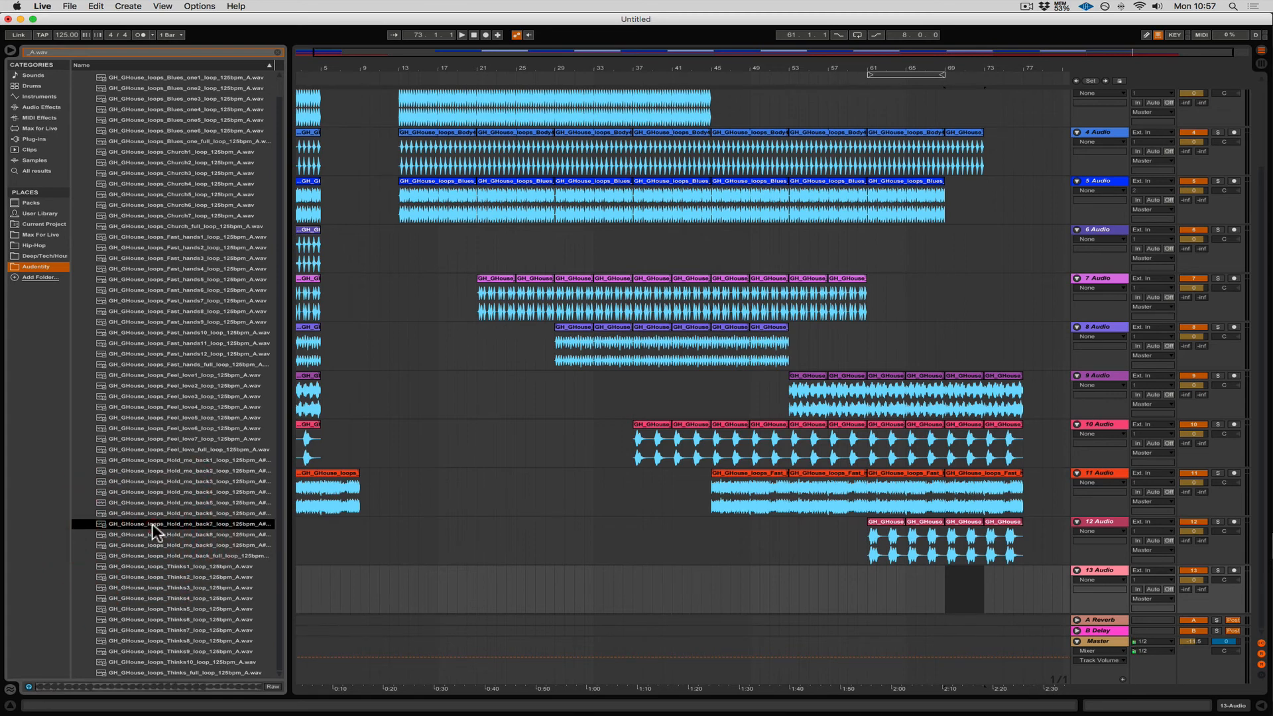
left_click(153, 513)
left_click(157, 501)
left_click(162, 492)
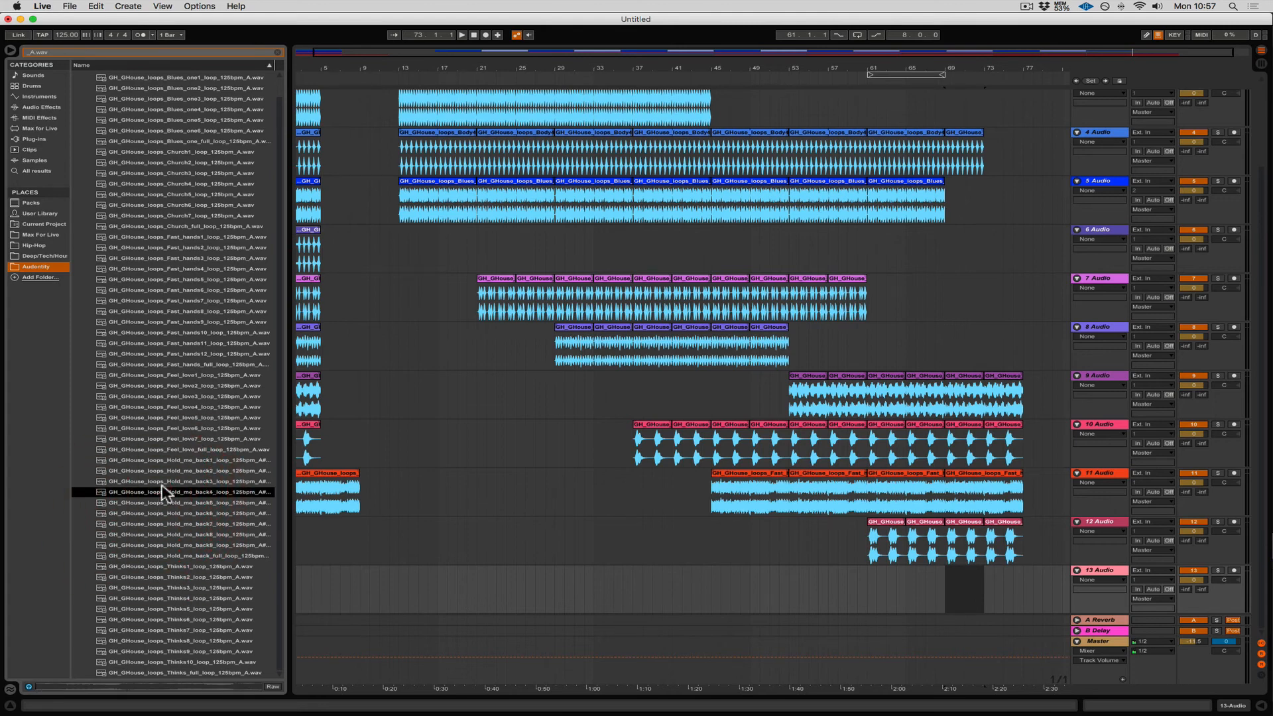
left_click(159, 481)
left_click(167, 471)
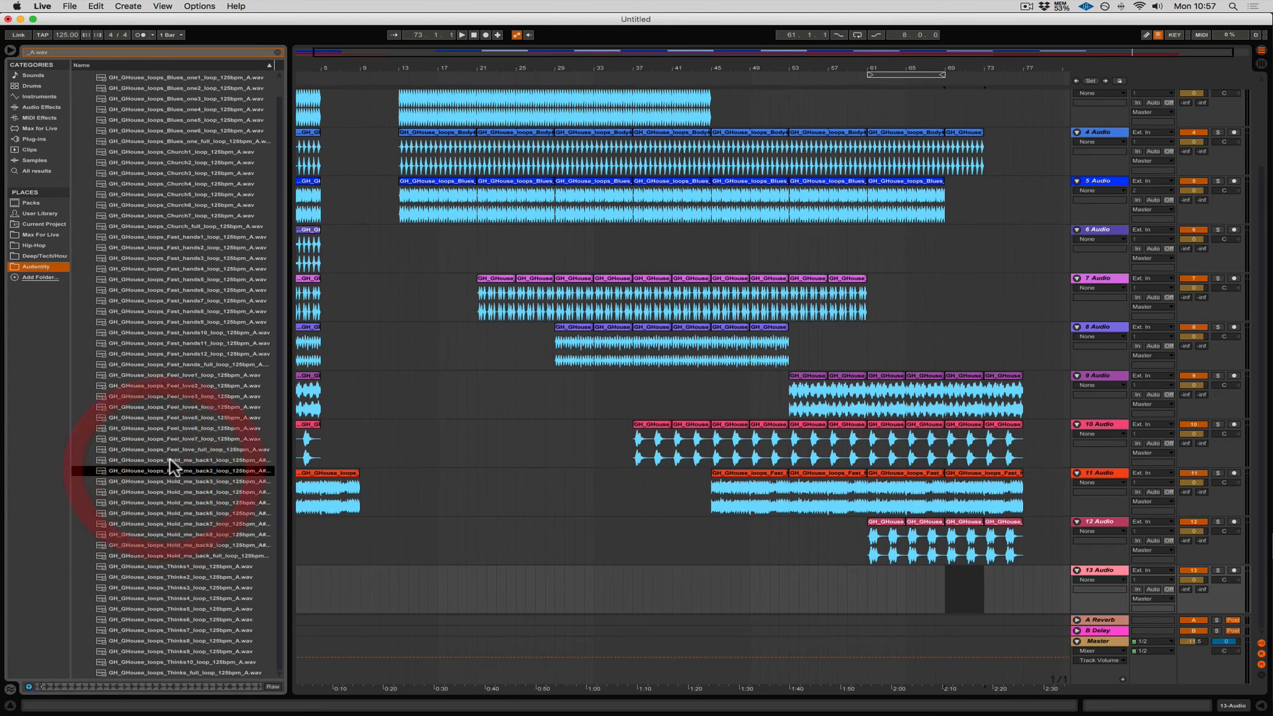
left_click(170, 459)
left_click(171, 449)
left_click(173, 438)
left_click(174, 429)
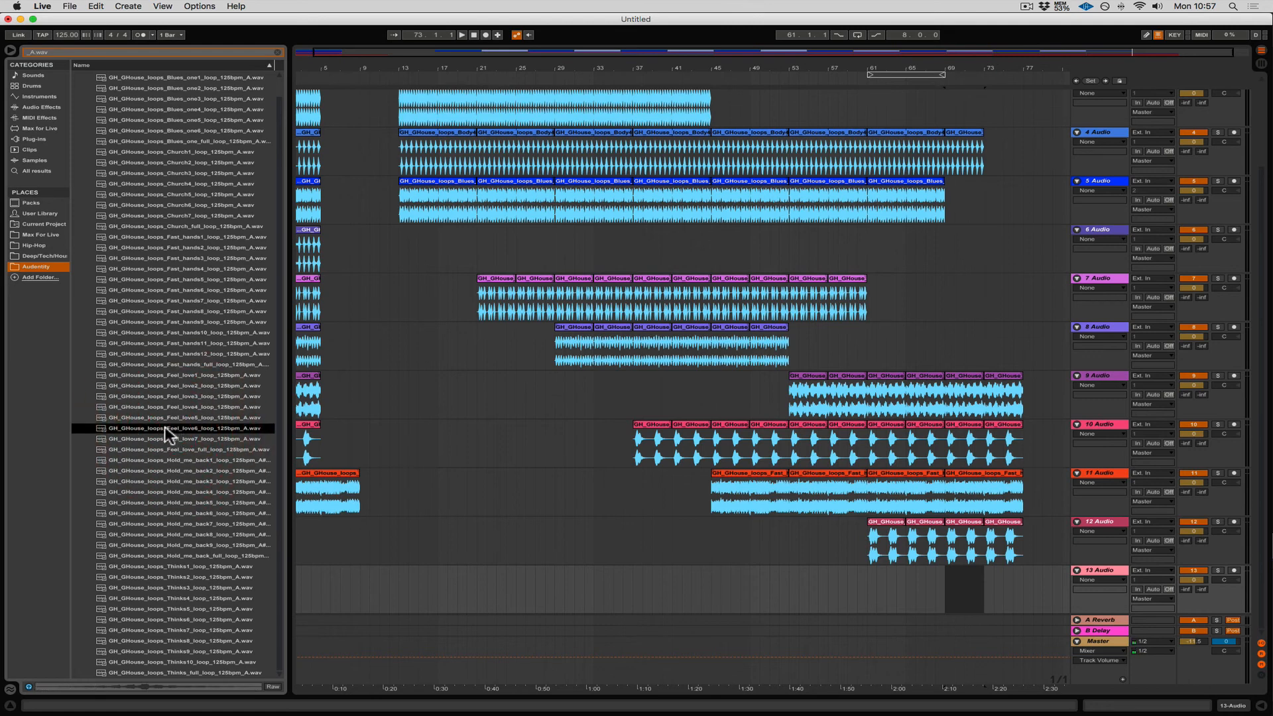
- Place the Feel_love6 loop on track 13 Audio at bar 73, and insert an audio track below it
left_click_drag(163, 434, 990, 583)
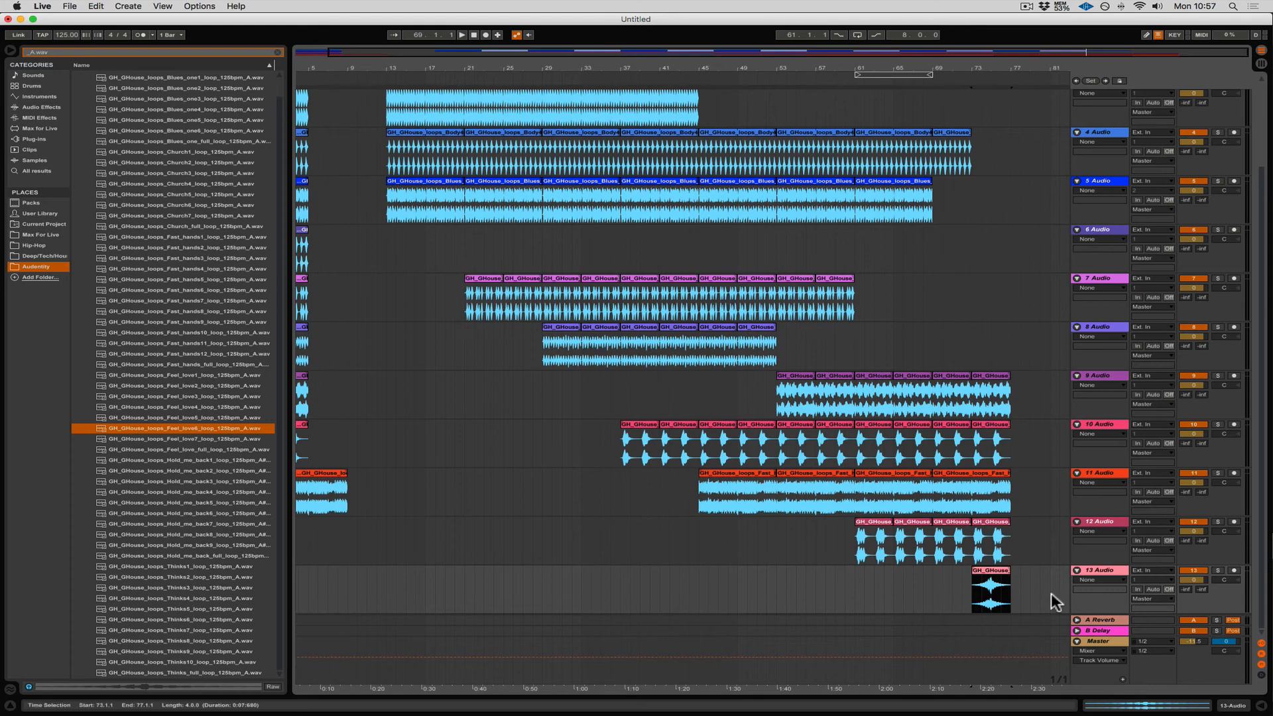
right_click(1094, 573)
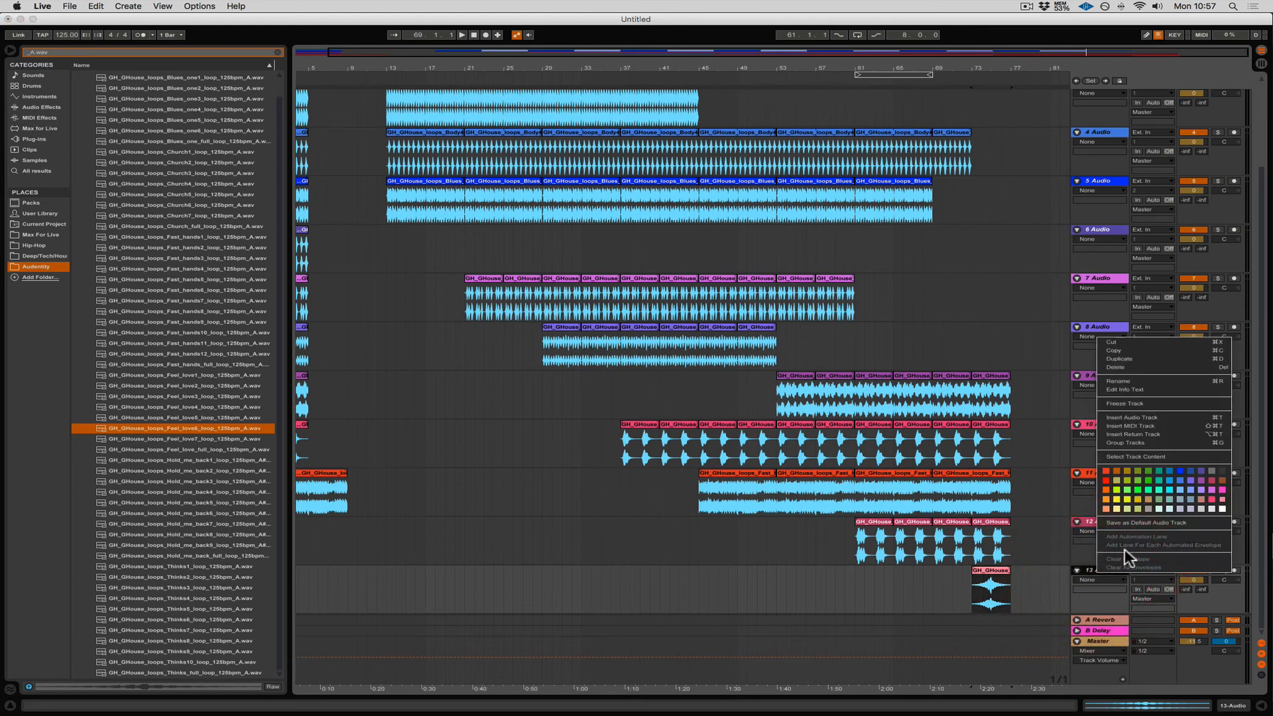
left_click(1122, 417)
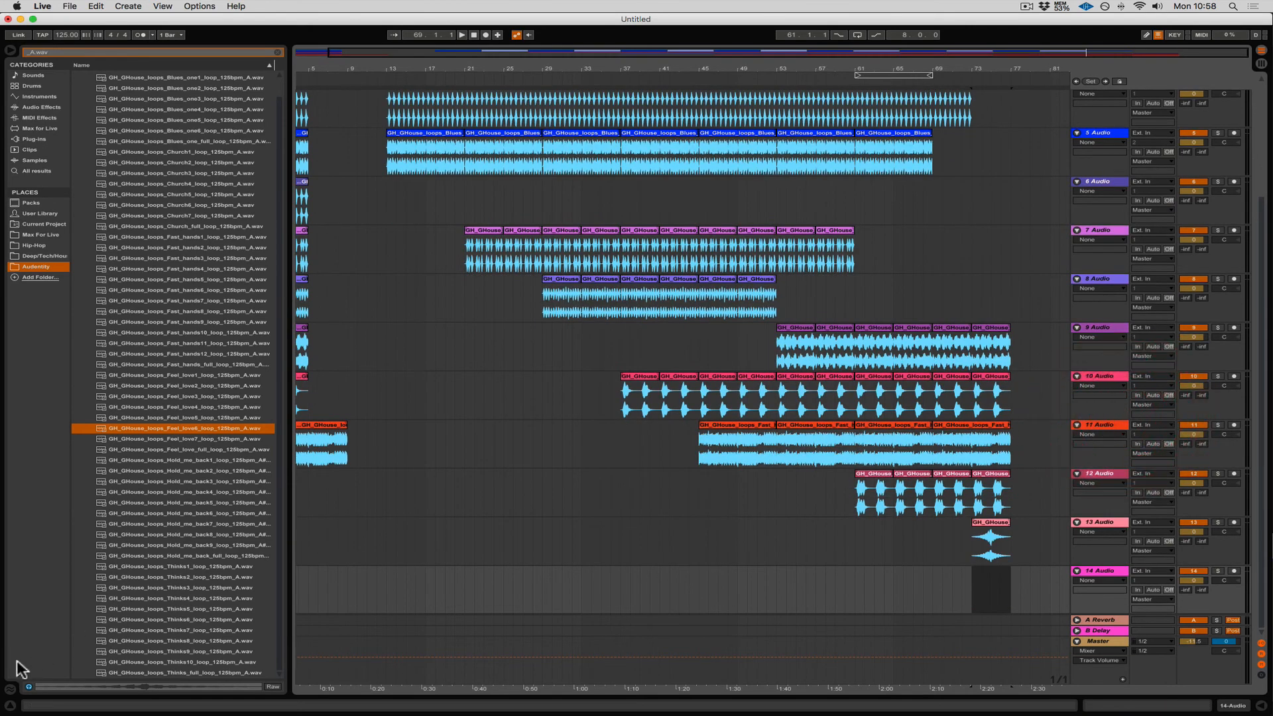
- Place the Thinks_full loop on track 14 Audio at bars 77 and 81
left_click(199, 568)
left_click(204, 673)
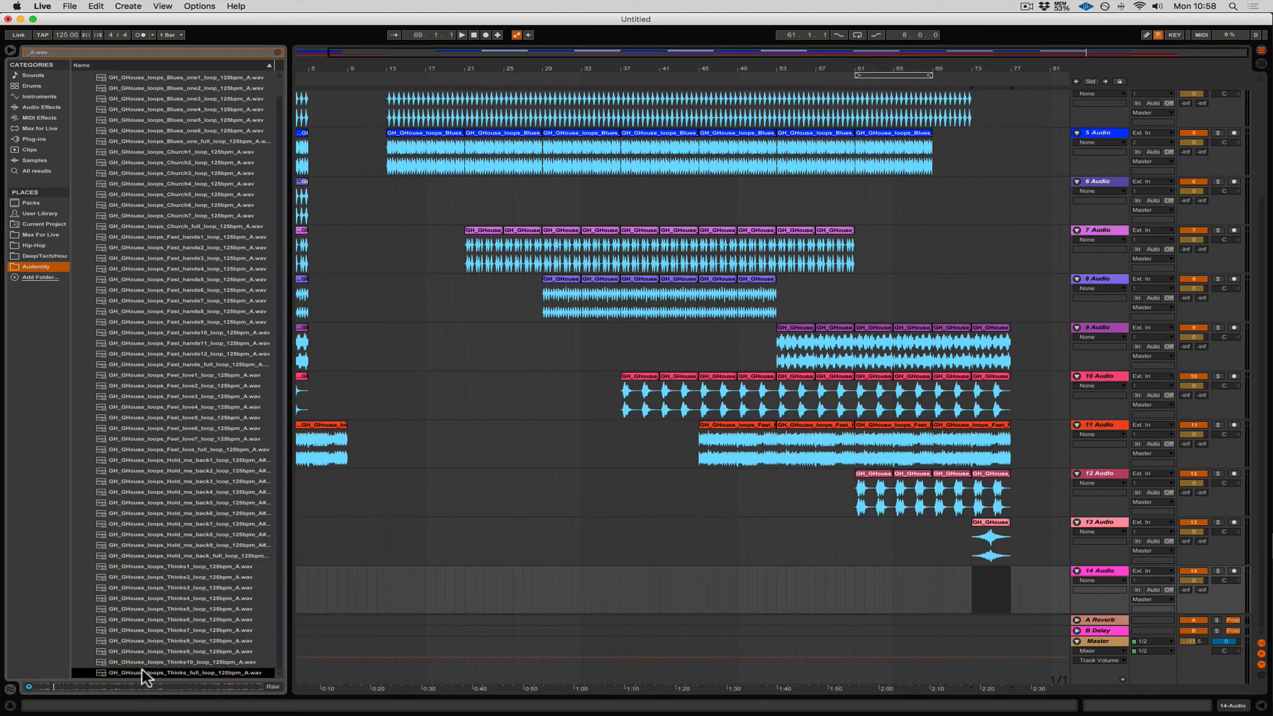
left_click_drag(138, 669, 1018, 568)
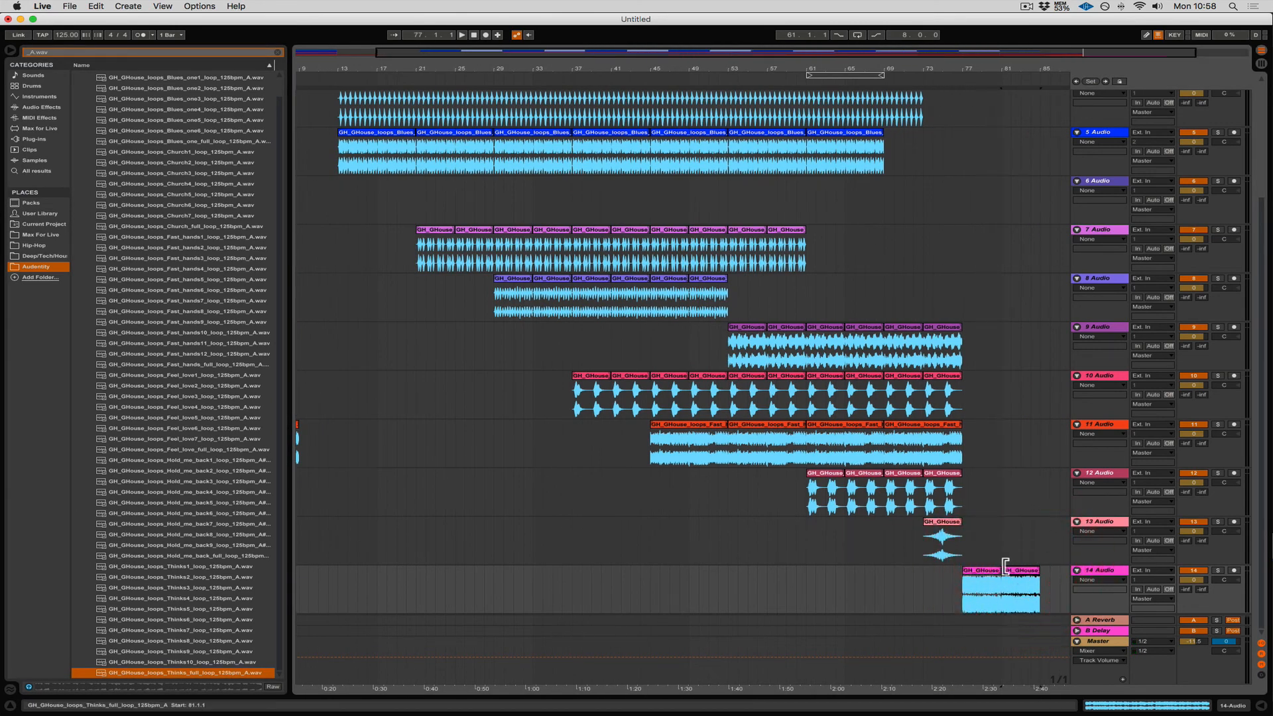
- Play the section from bar 77 and adjust the volumes of tracks 9 to 14 Audio, lowering tracks 9 to 13 slightly
left_click(856, 82)
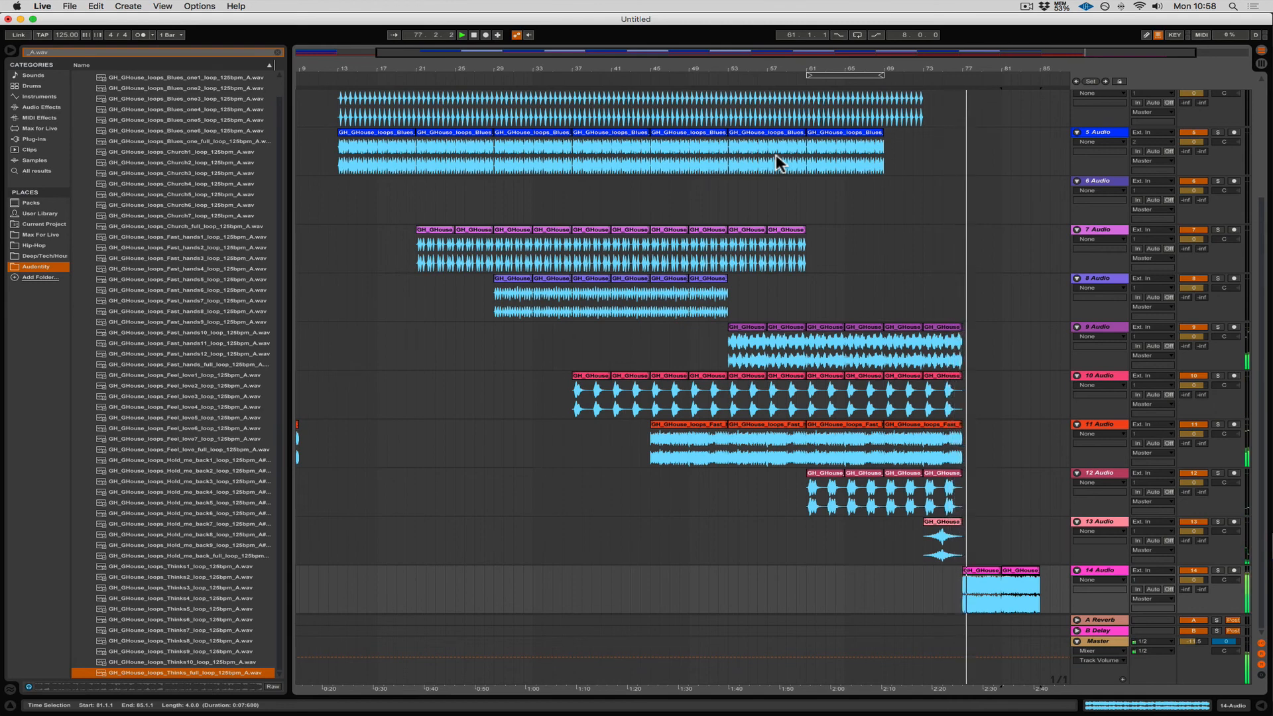
left_click(1188, 579)
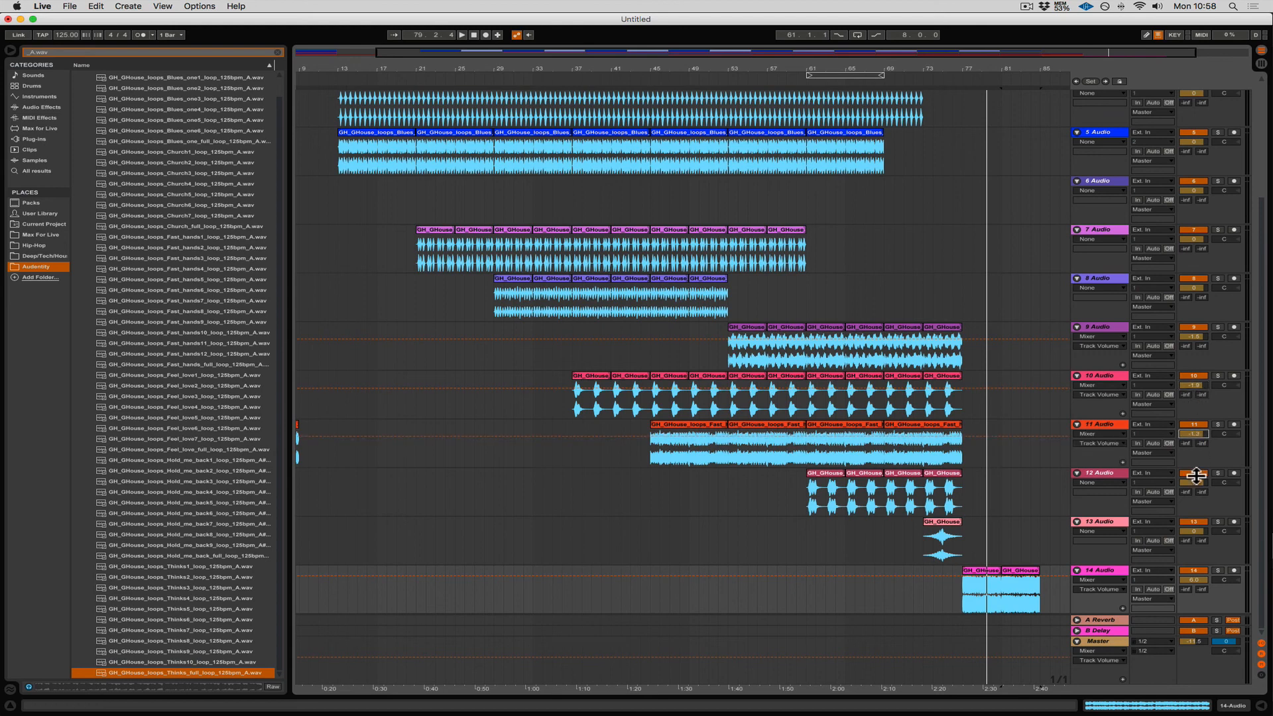
left_click_drag(1194, 531, 1193, 533)
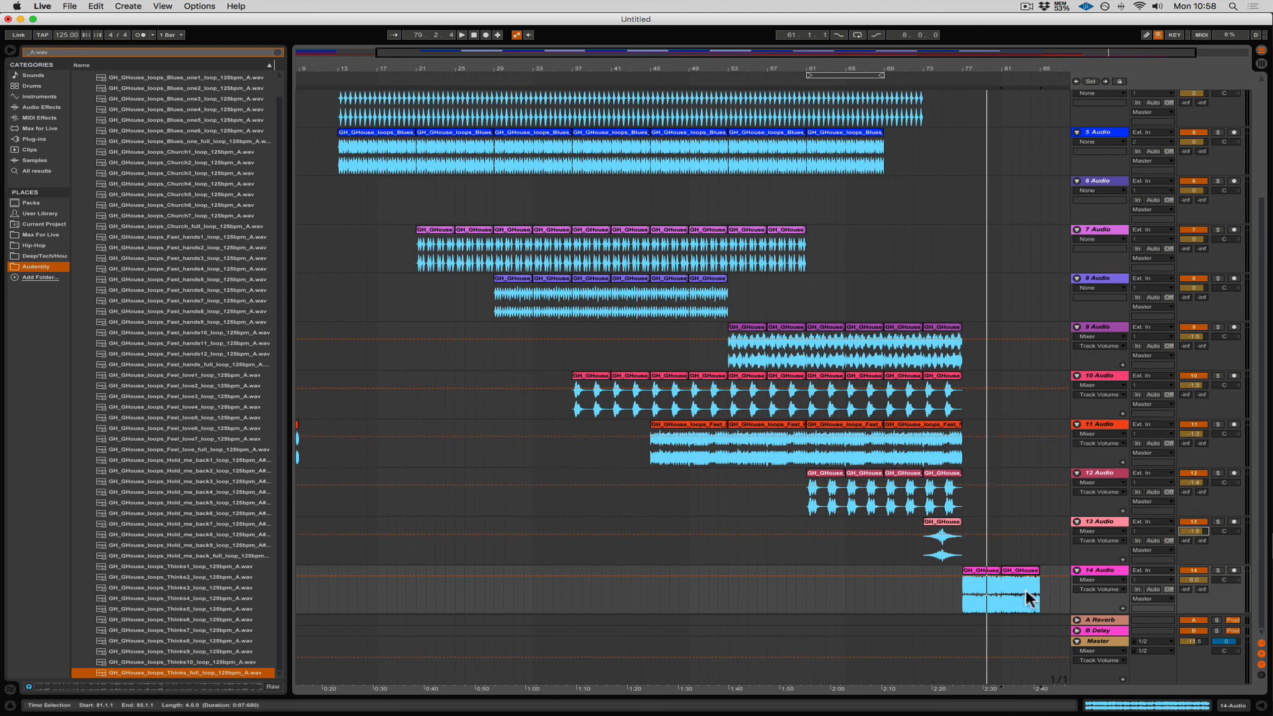
- Copy one eight-bar clip each on tracks 3, 4 and 5 Audio to bar 77, alongside the Thinks_full loops
scroll(833, 137, "up", 5)
scroll(660, 145, "up", 2)
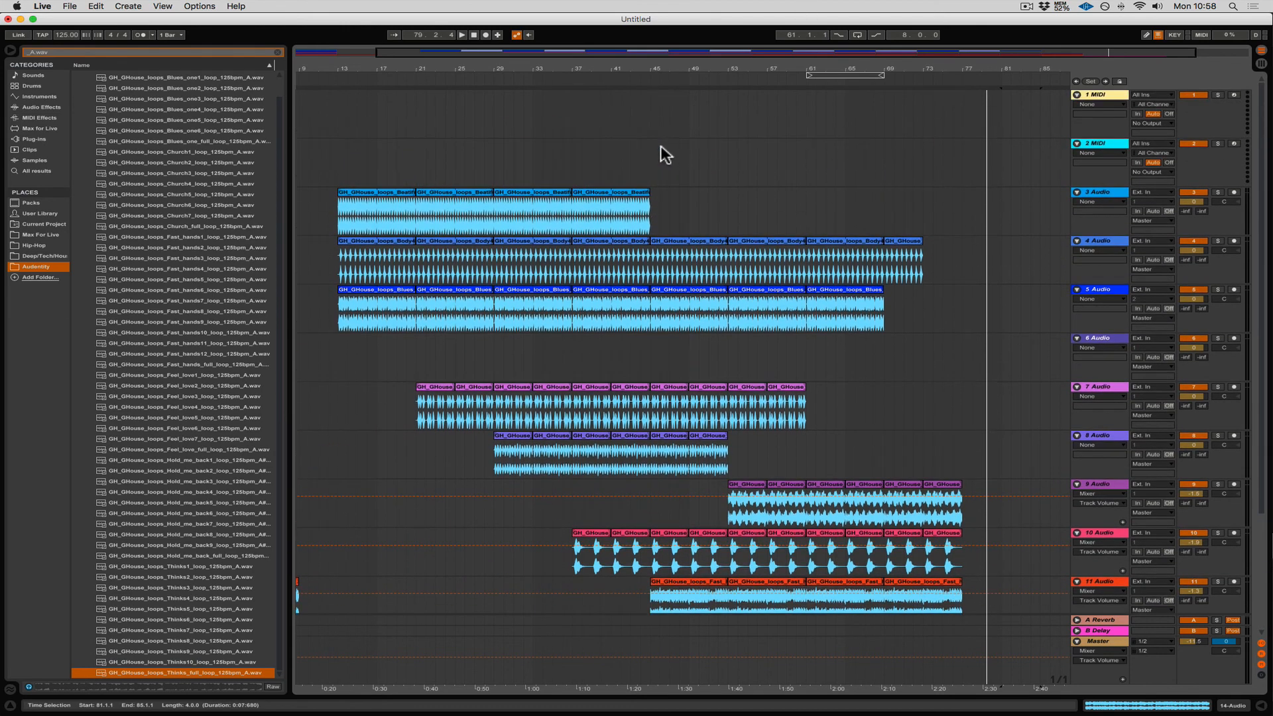
scroll(655, 166, "down", 1)
left_click_drag(579, 173, 971, 176)
scroll(925, 198, "down", 1)
scroll(925, 196, "down", 4)
scroll(925, 192, "up", 4)
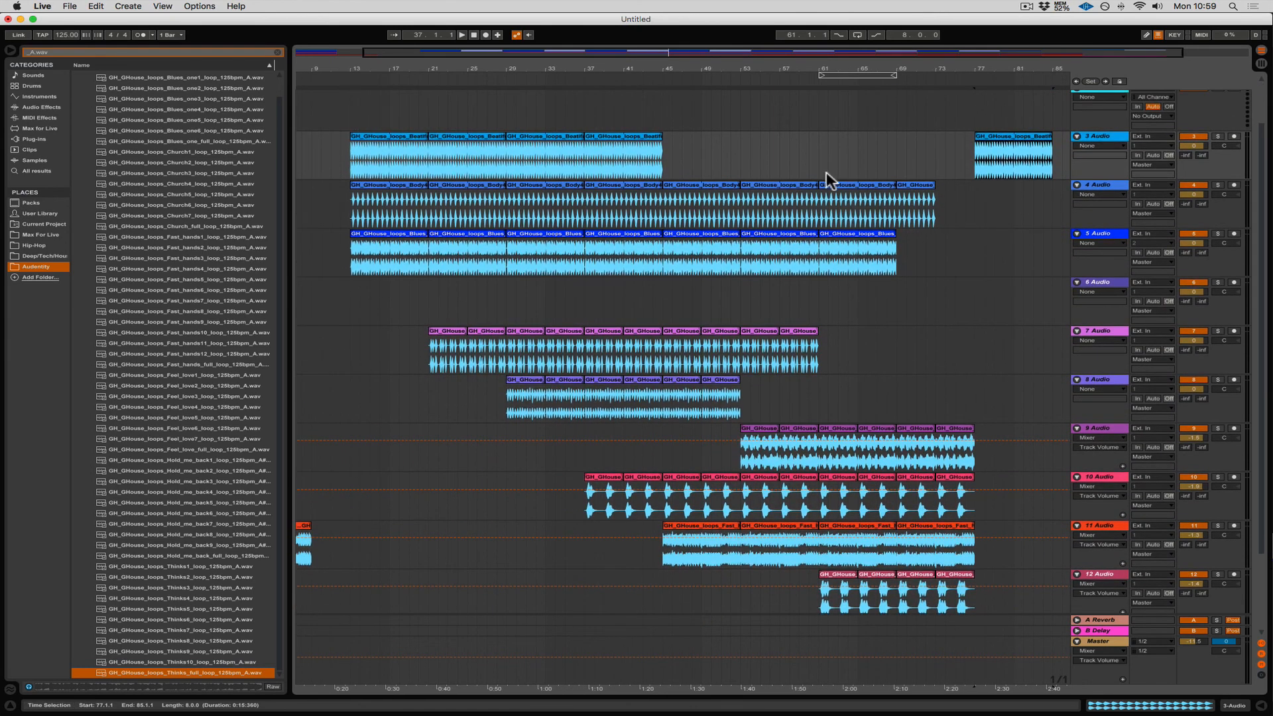
left_click_drag(833, 187, 988, 198)
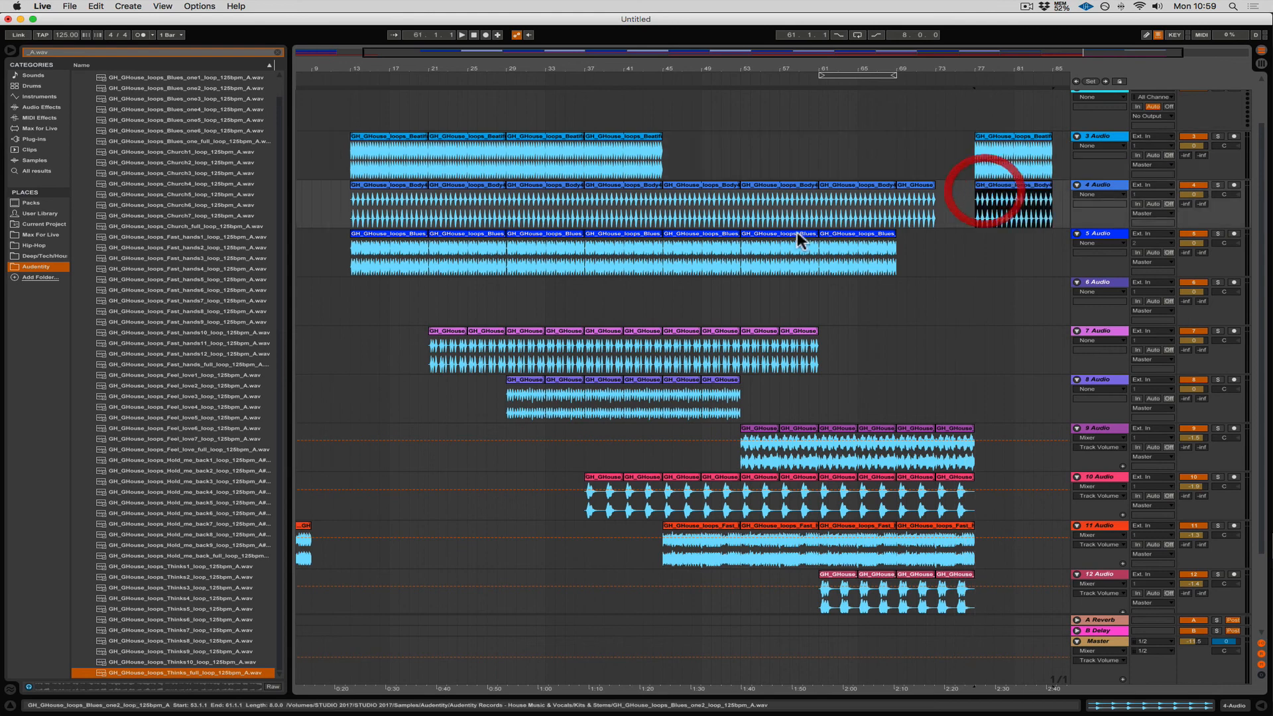
left_click_drag(780, 234, 981, 241)
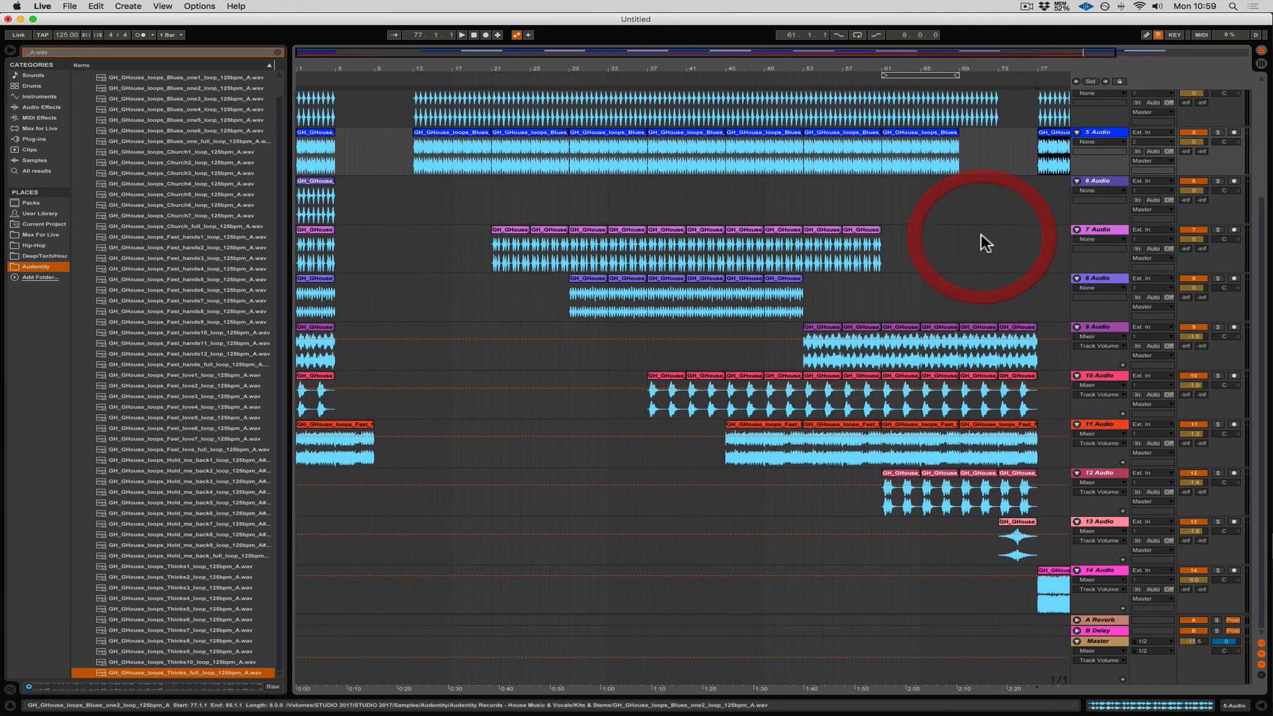
- Play the arrangement from around bar 73 to check the transition into the section at bar 77
scroll(981, 232, "down", 2)
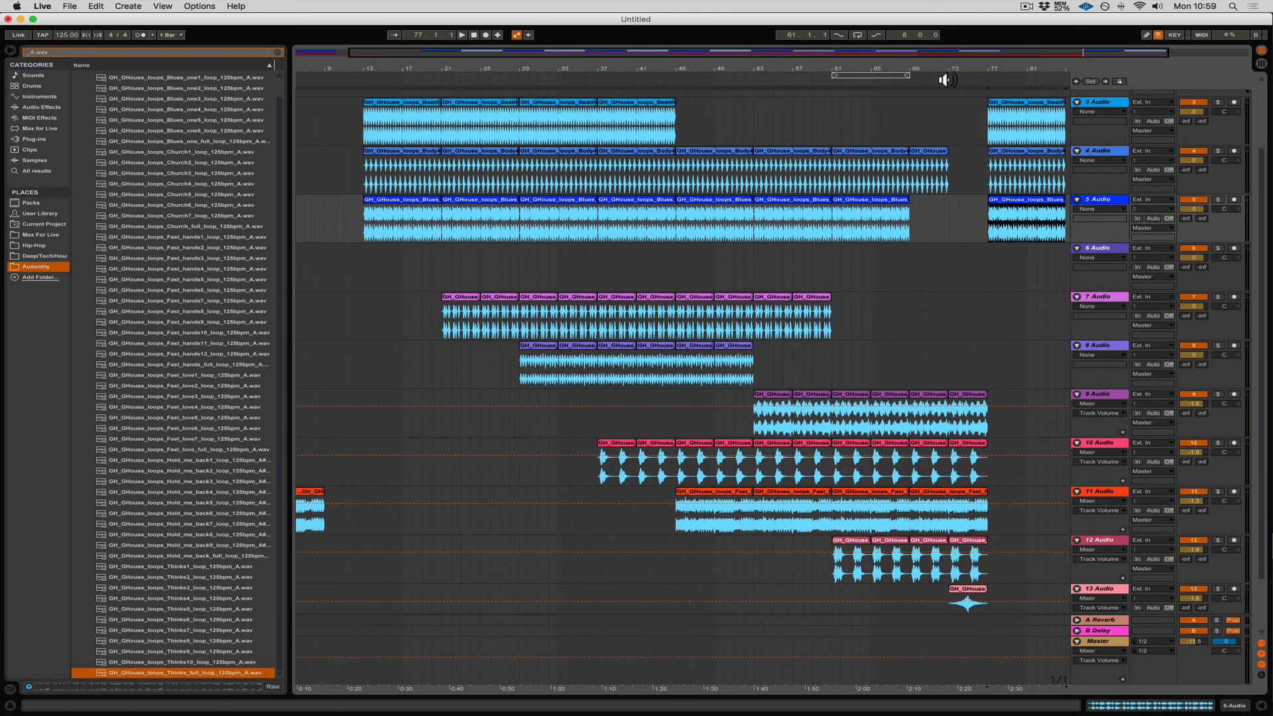
left_click(947, 80)
scroll(910, 336, "down", 2)
scroll(910, 336, "right", 2)
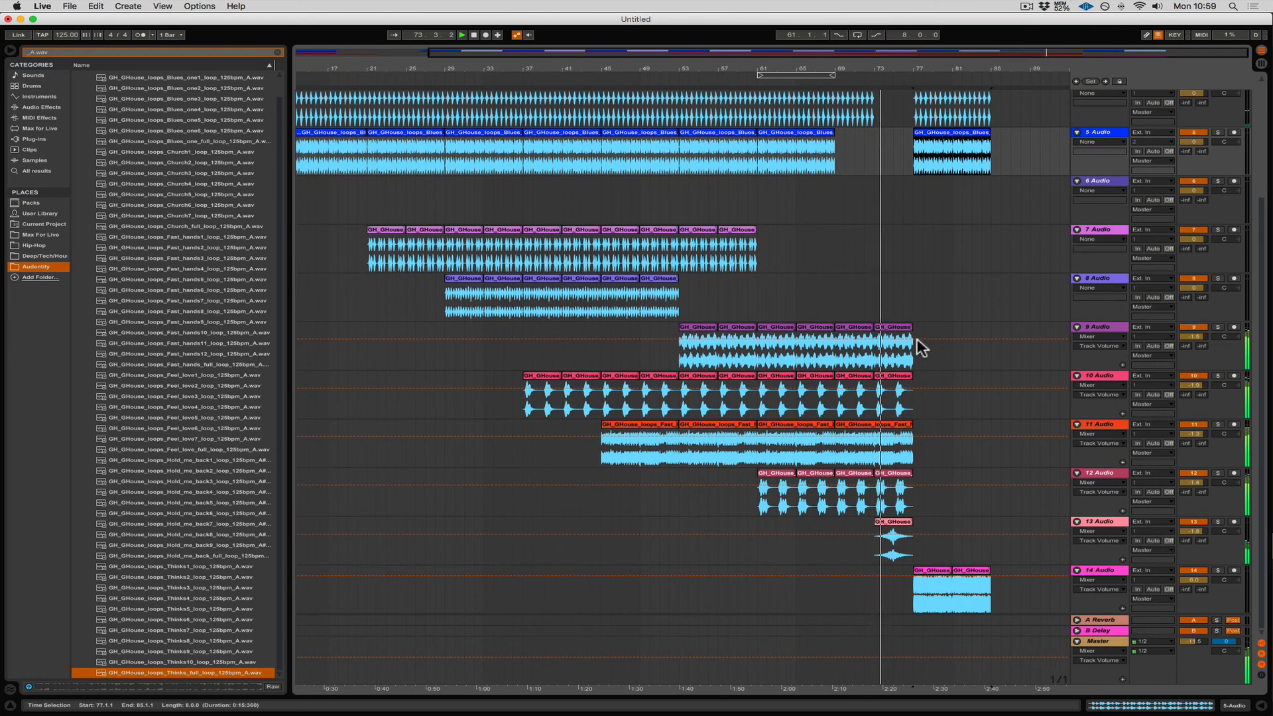